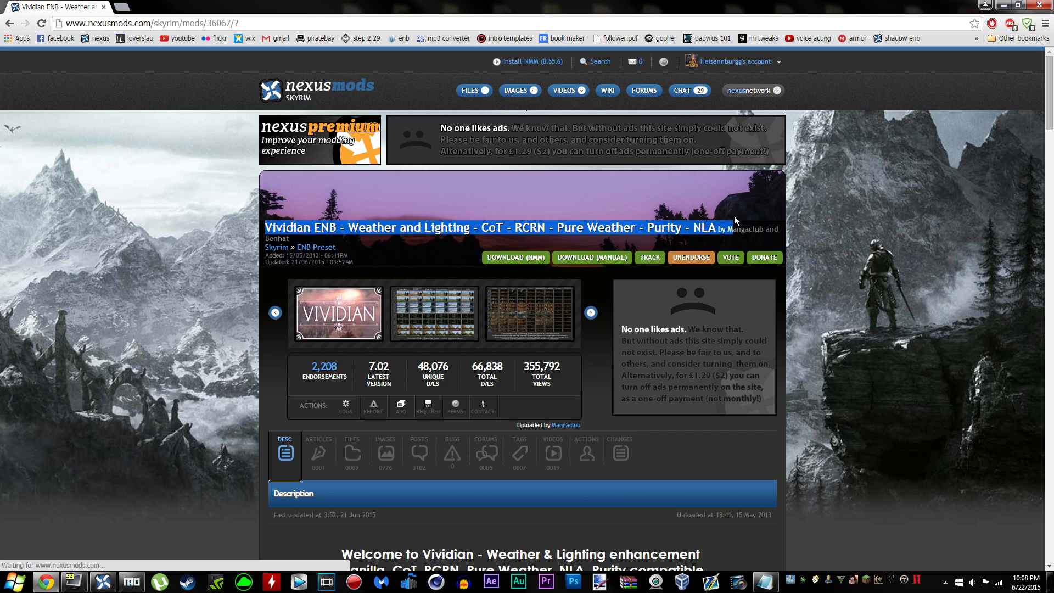
Examine the Vividian ENB mod title, including the supported weather and lighting mods it lists.
left_click(525, 212)
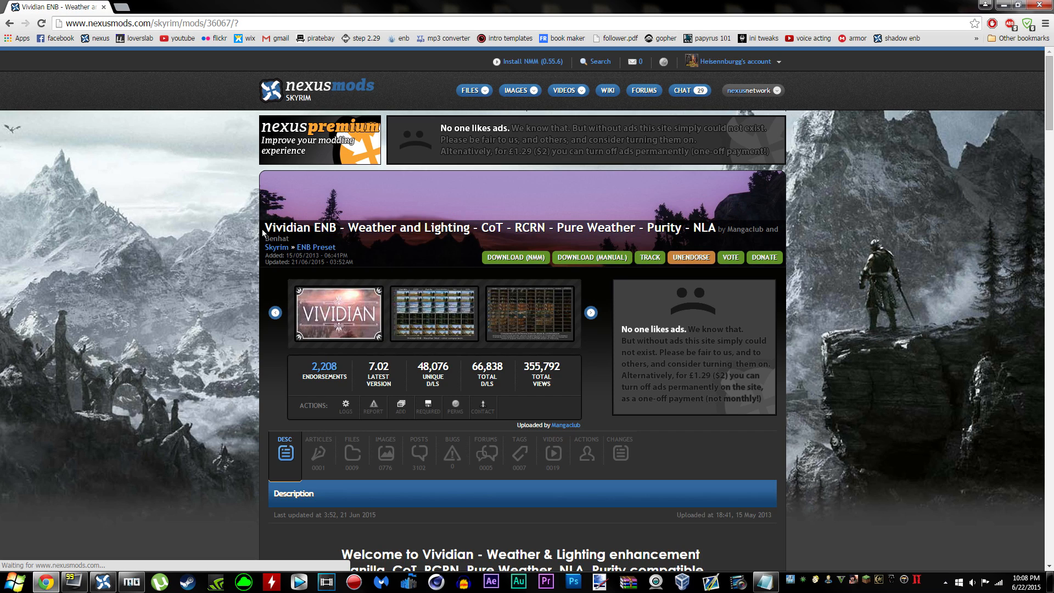
left_click_drag(265, 234, 377, 236)
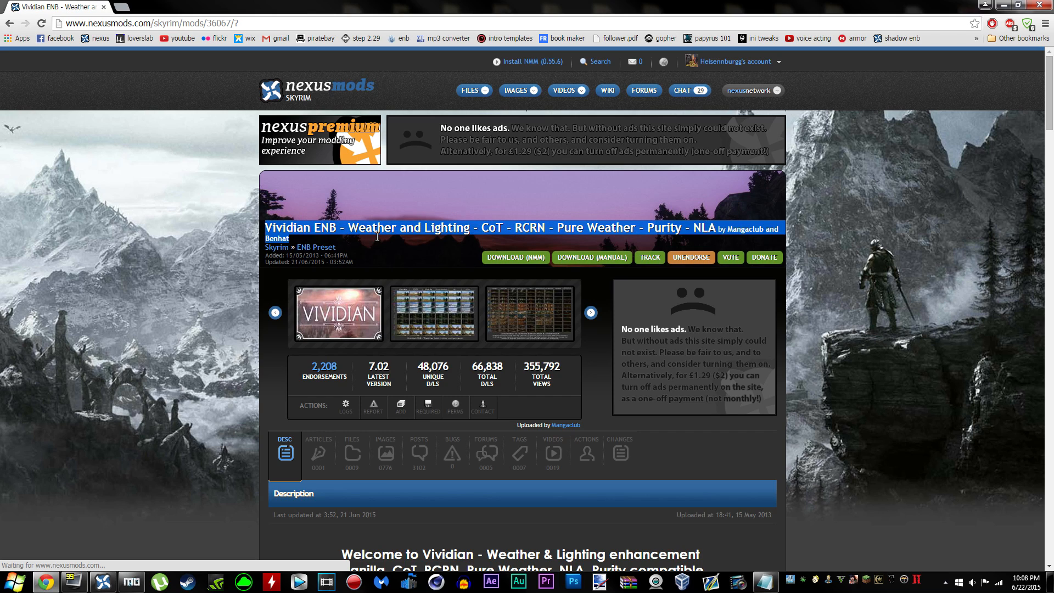
left_click(335, 225)
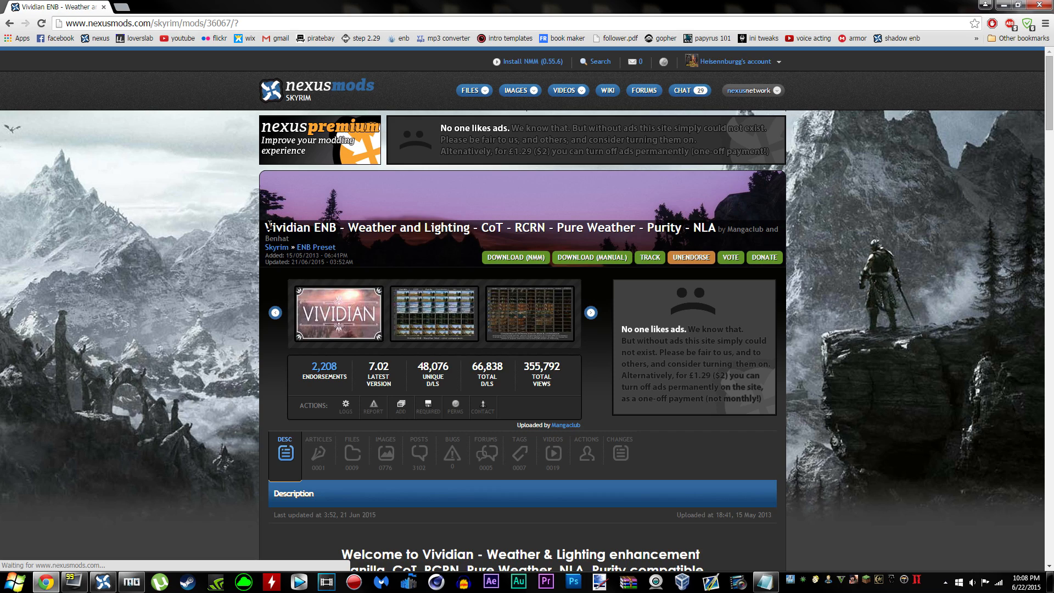
left_click_drag(348, 224, 477, 224)
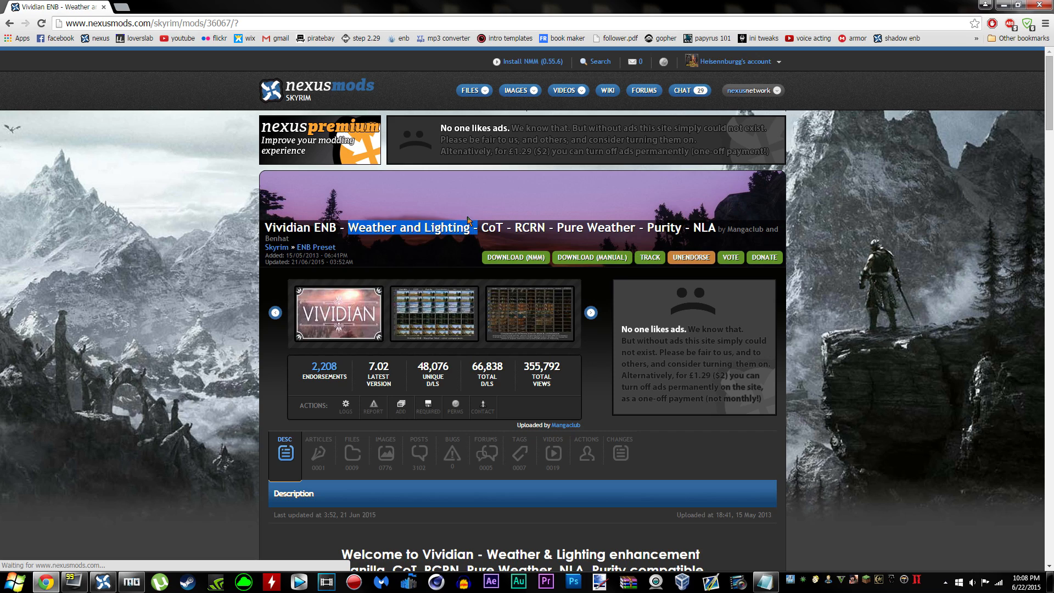
left_click(344, 225)
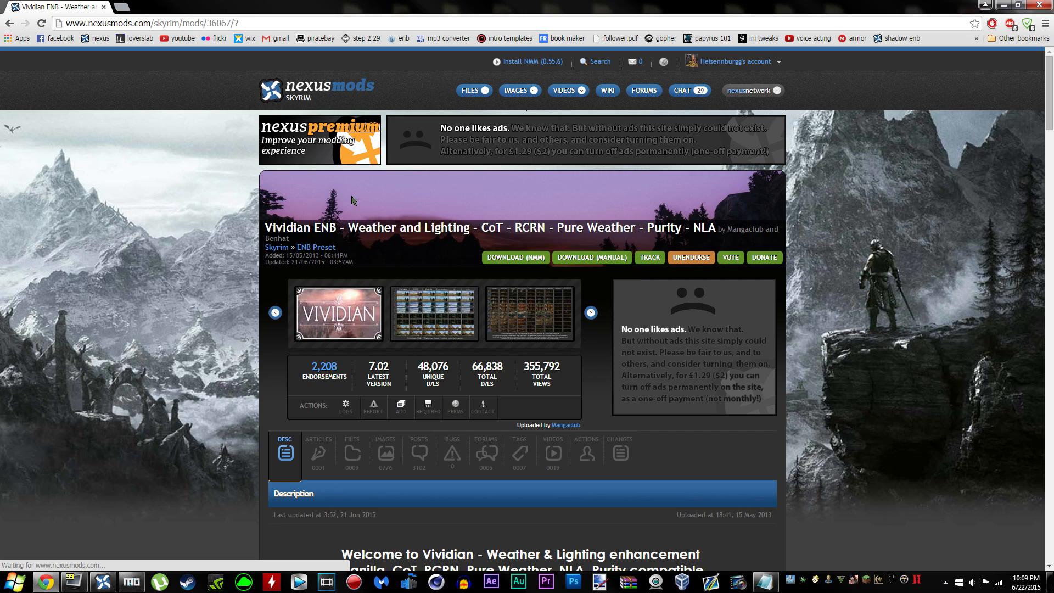
left_click_drag(349, 227, 416, 224)
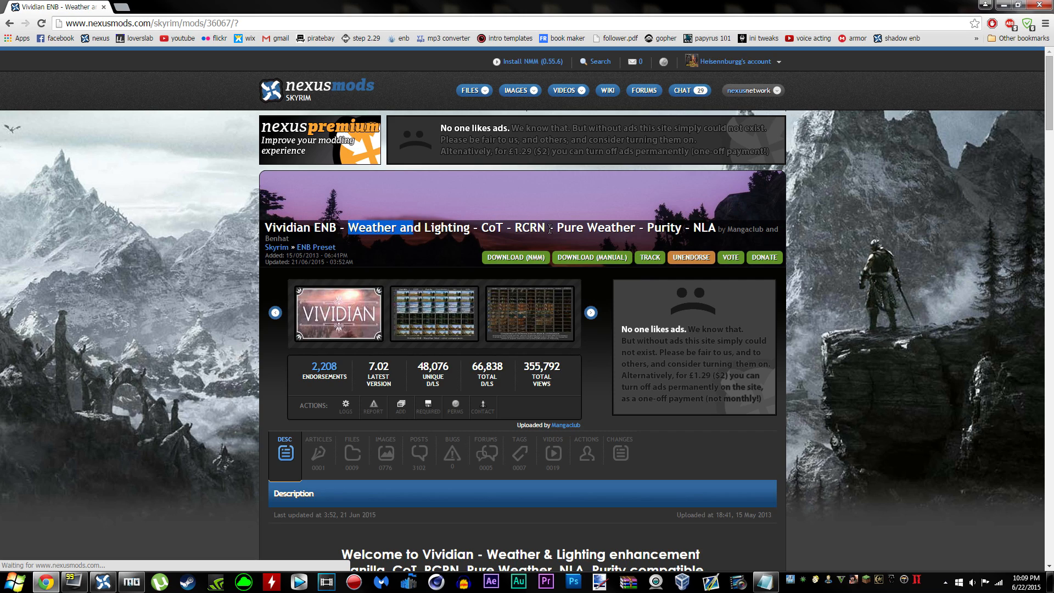
left_click(495, 223)
left_click(494, 222)
left_click(533, 229)
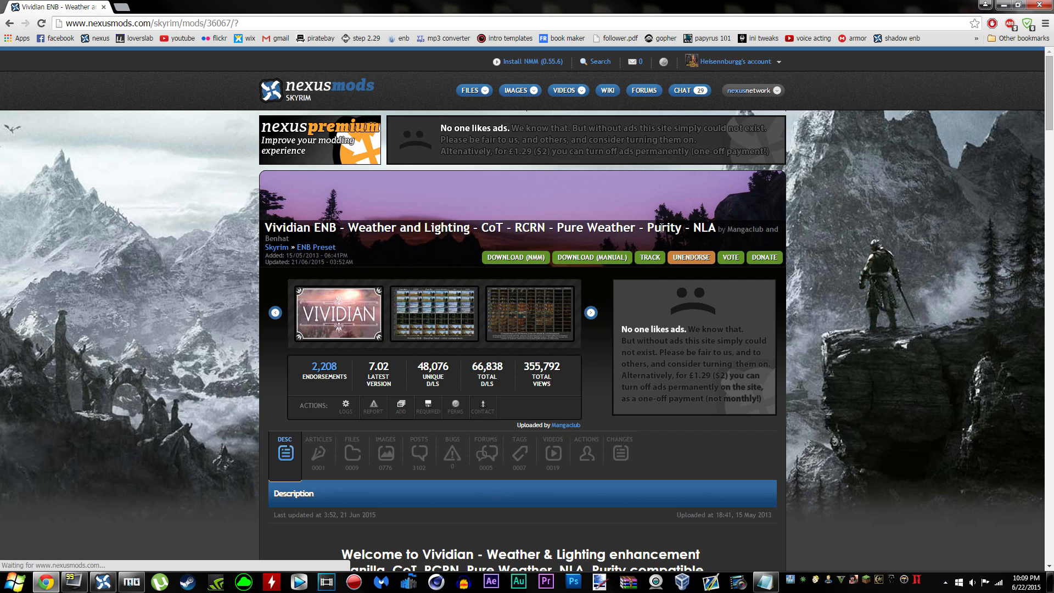
mouse_move(645, 226)
left_mouse_down()
mouse_move(683, 225)
mouse_move(708, 238)
mouse_move(647, 228)
left_mouse_up()
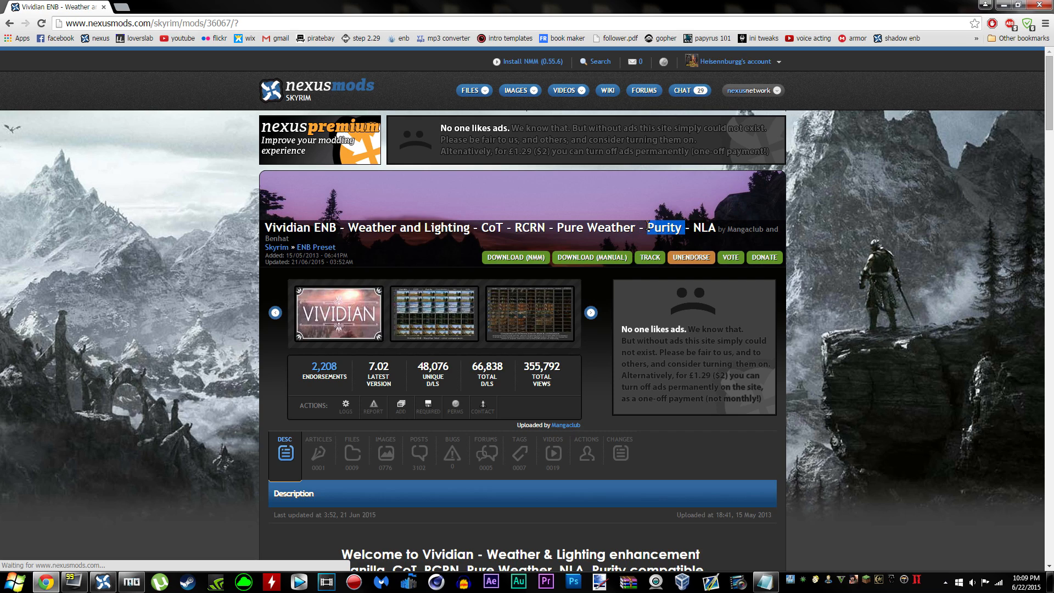
left_click(266, 229)
left_click_drag(347, 221, 712, 228)
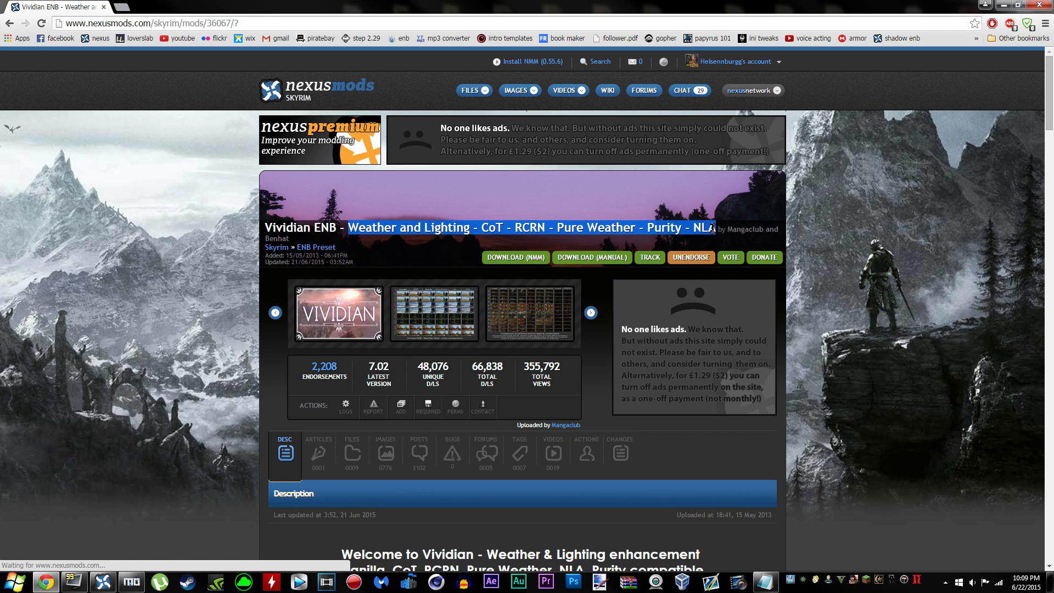
left_click(333, 229)
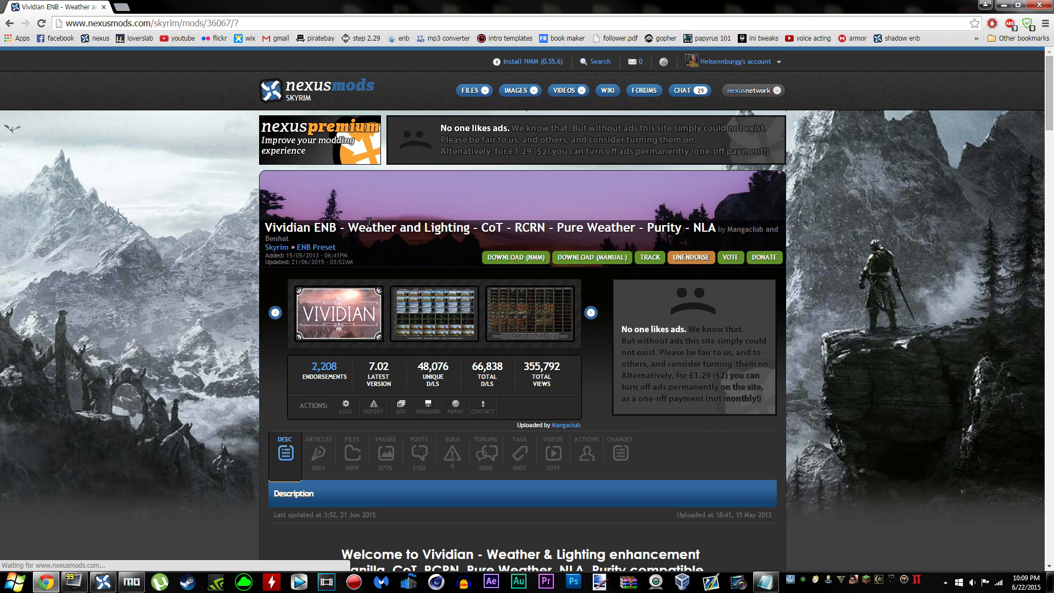
Look through the Vividian ENB description and read the support chat notice with its webchat and IRC instructions.
scroll(580, 354, "down", 8)
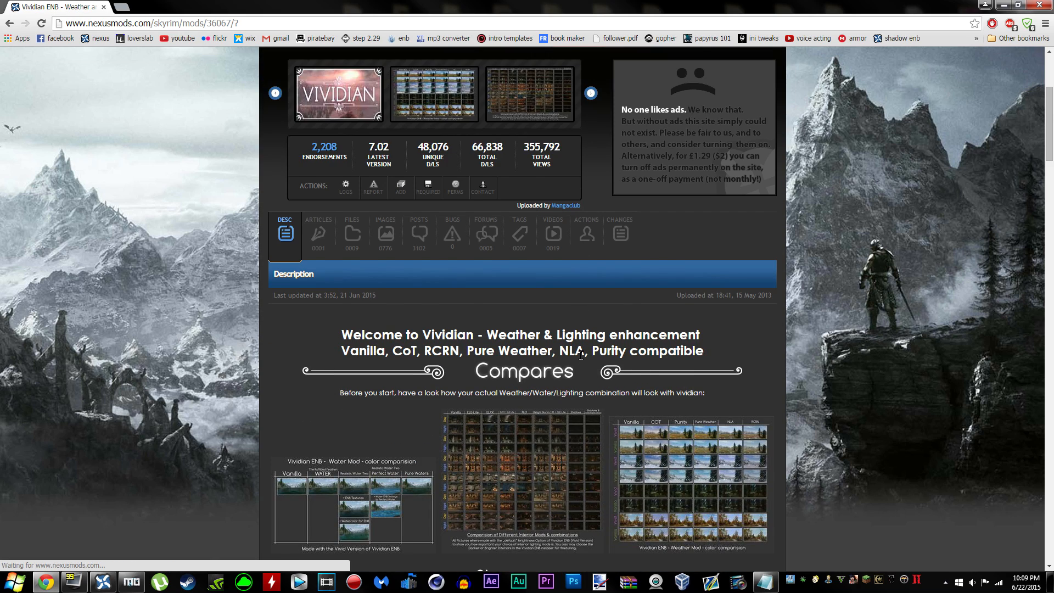
scroll(559, 326, "down", 2)
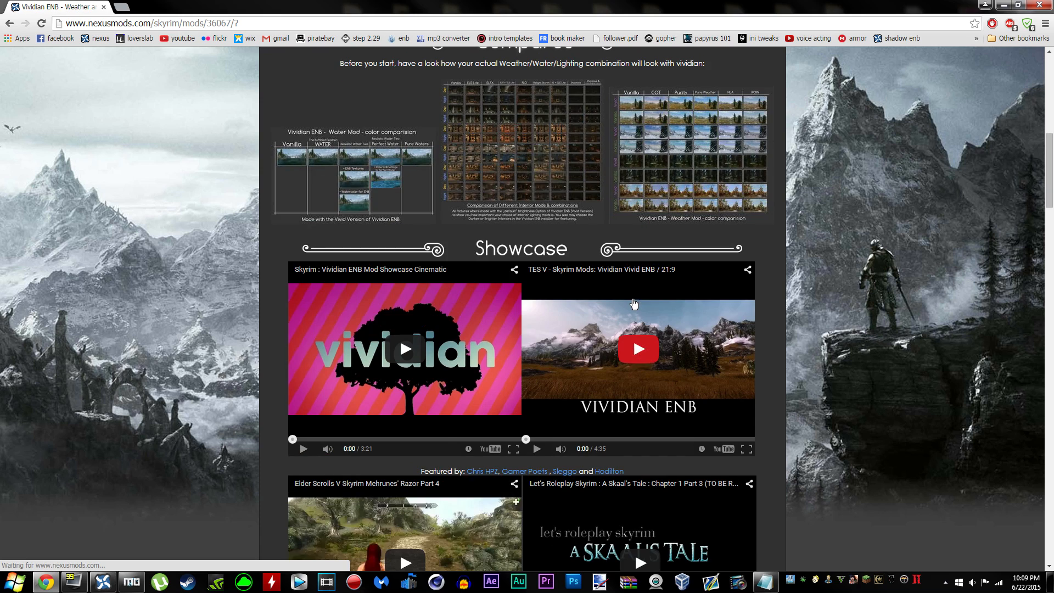
scroll(538, 257, "down", 7)
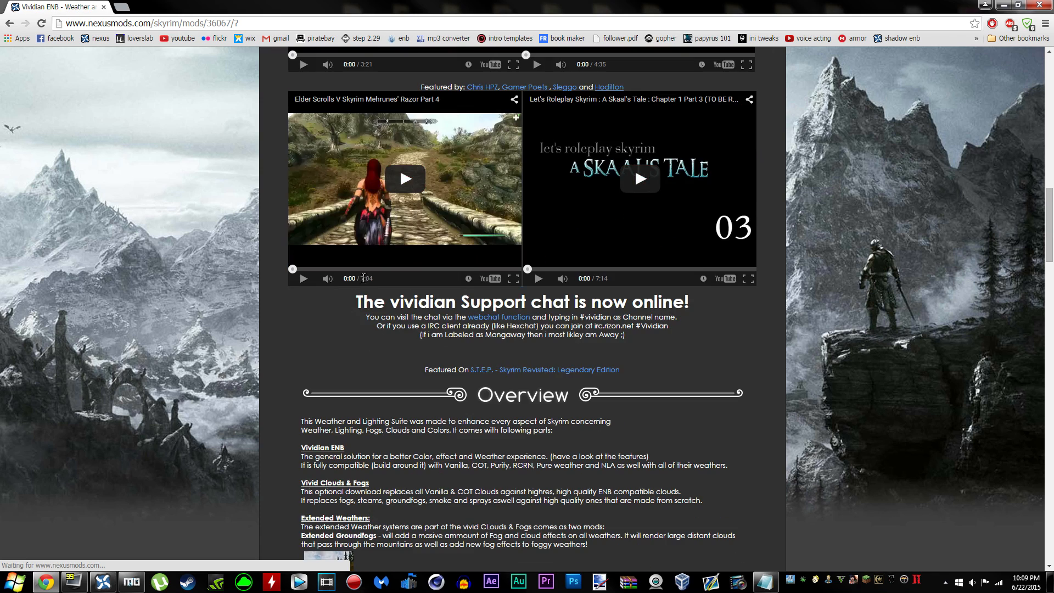
left_click_drag(355, 301, 679, 342)
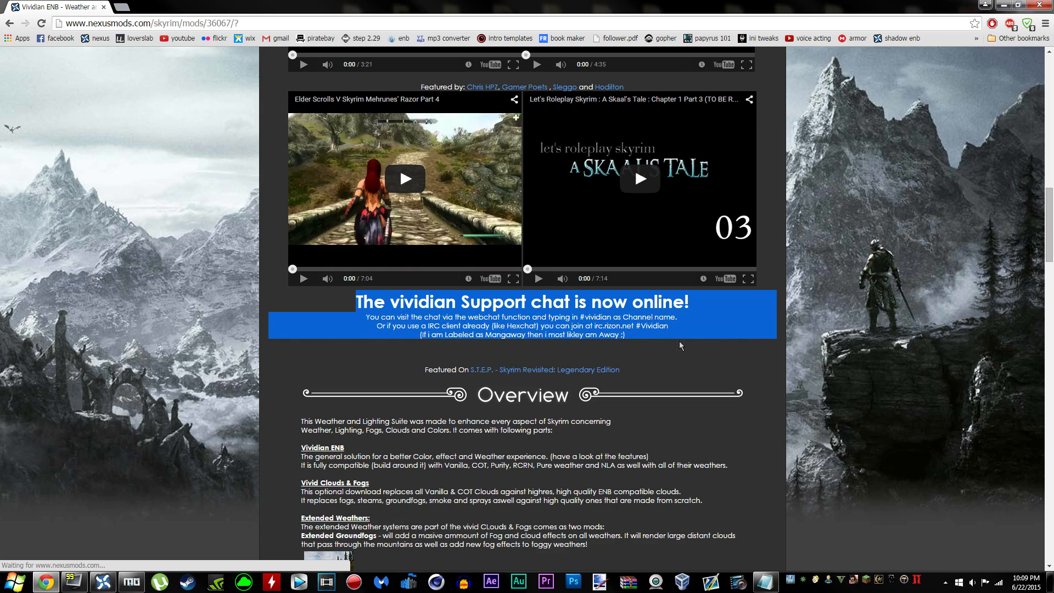
left_click(679, 342)
key("ctrl")
left_click_drag(355, 299, 704, 335)
left_click(652, 334)
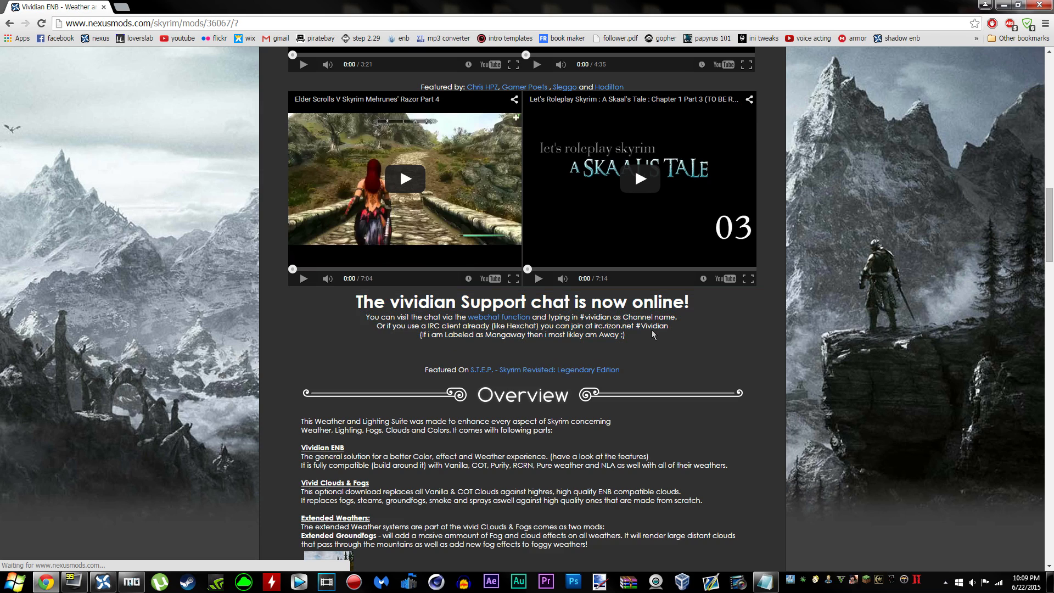
left_click_drag(638, 339, 790, 345)
left_click(343, 302)
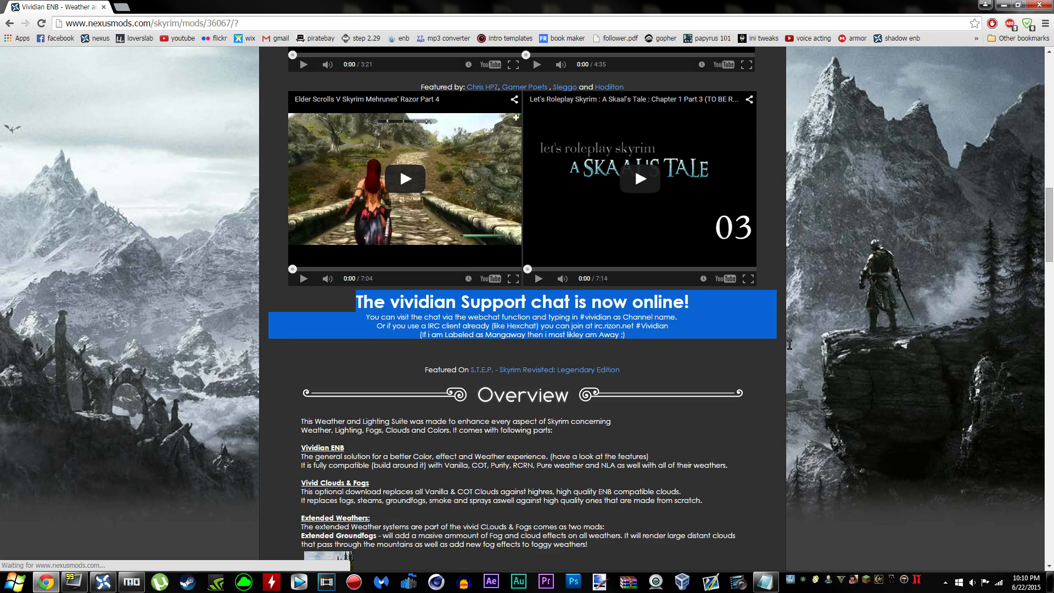
left_click(641, 339)
left_click_drag(357, 302, 653, 341)
left_click(356, 301)
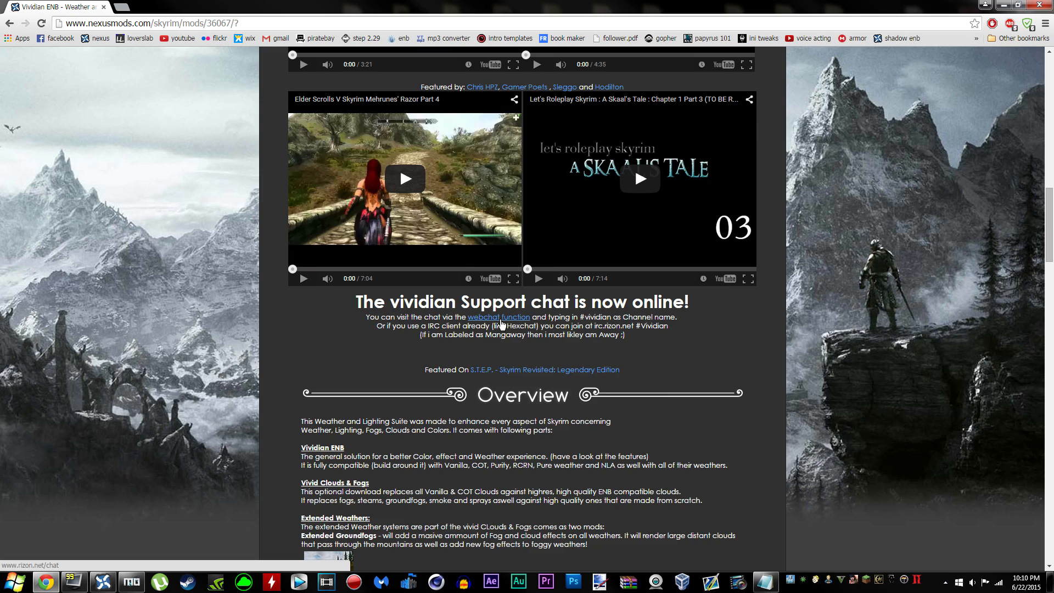
right_click(501, 323)
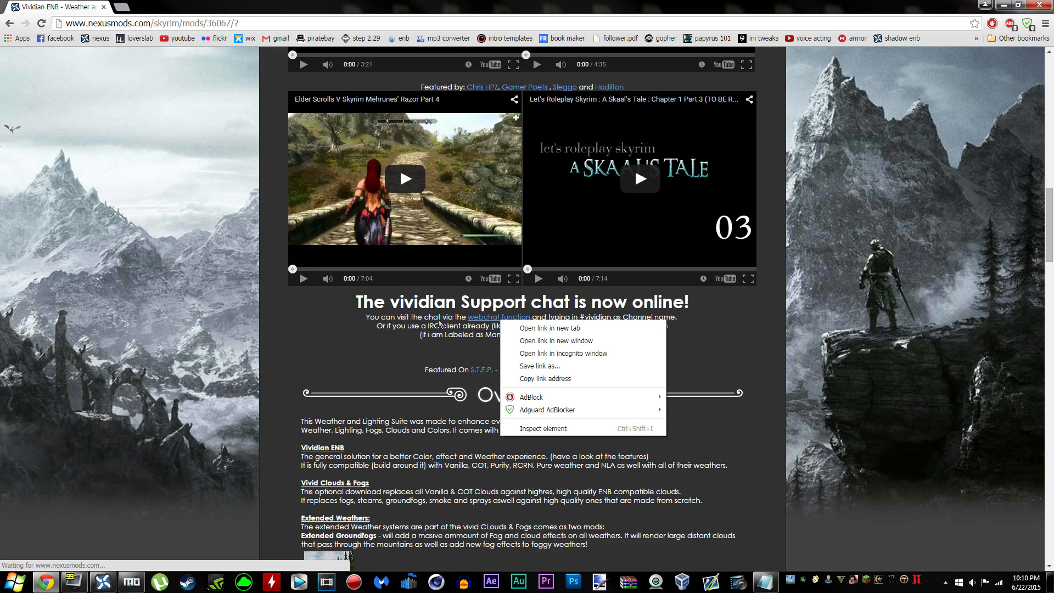
left_click(439, 323)
left_click_drag(346, 301, 677, 329)
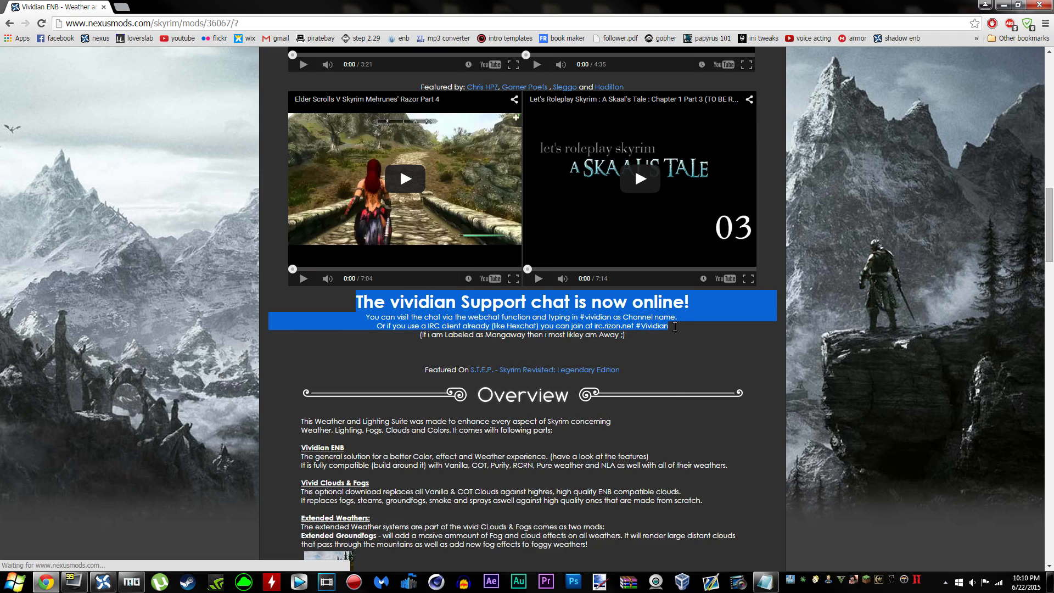
left_click(645, 336)
left_click_drag(379, 297, 707, 303)
left_click(645, 307)
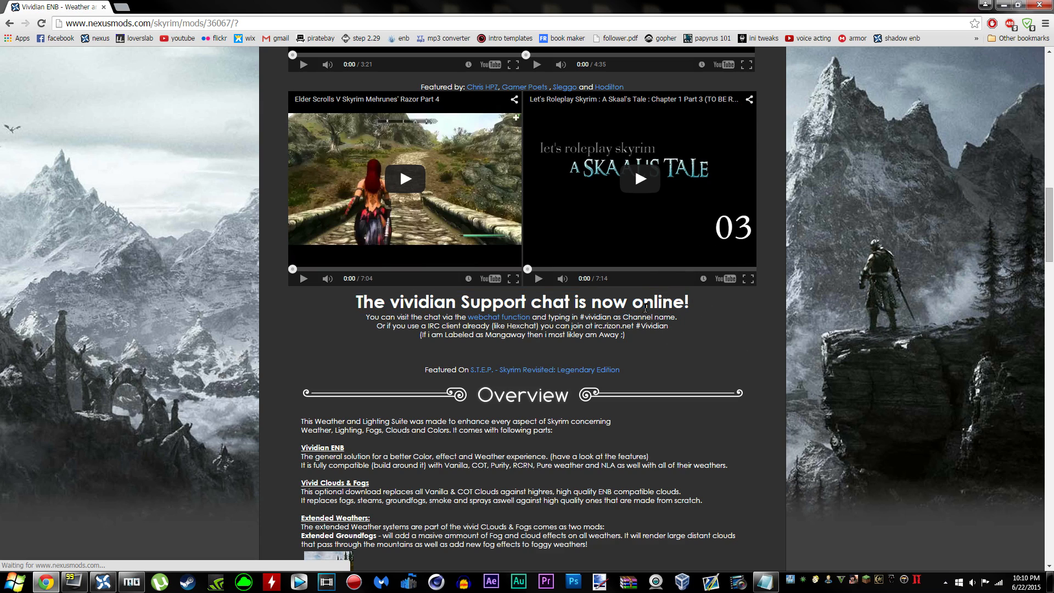
Find the ENB Setup instructions under Basic Installation and open the latest ENB link in a new tab, switching to it.
scroll(607, 371, "up", 2)
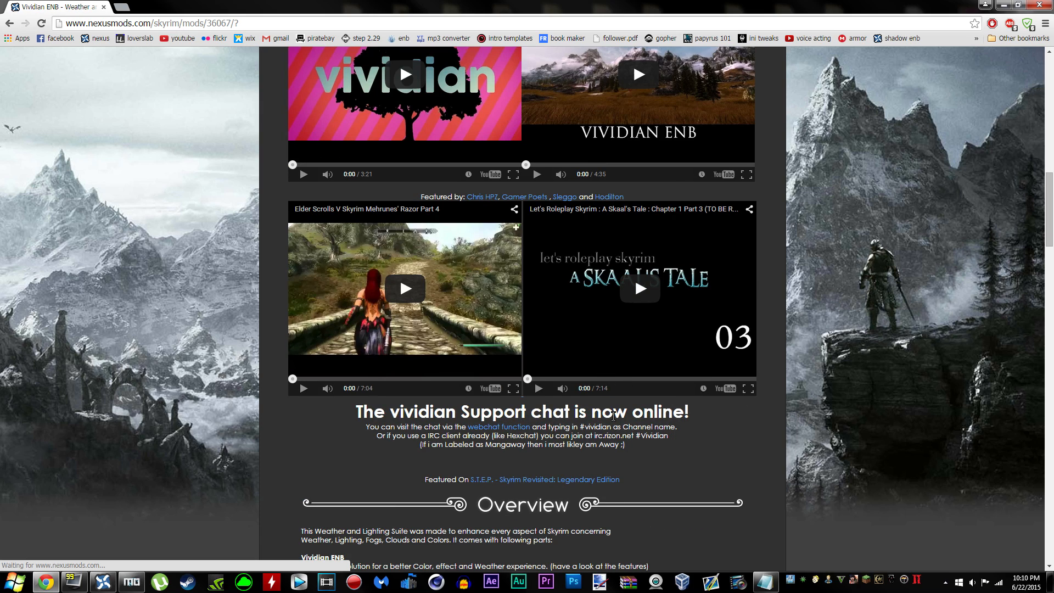
scroll(245, 271, "down", 5)
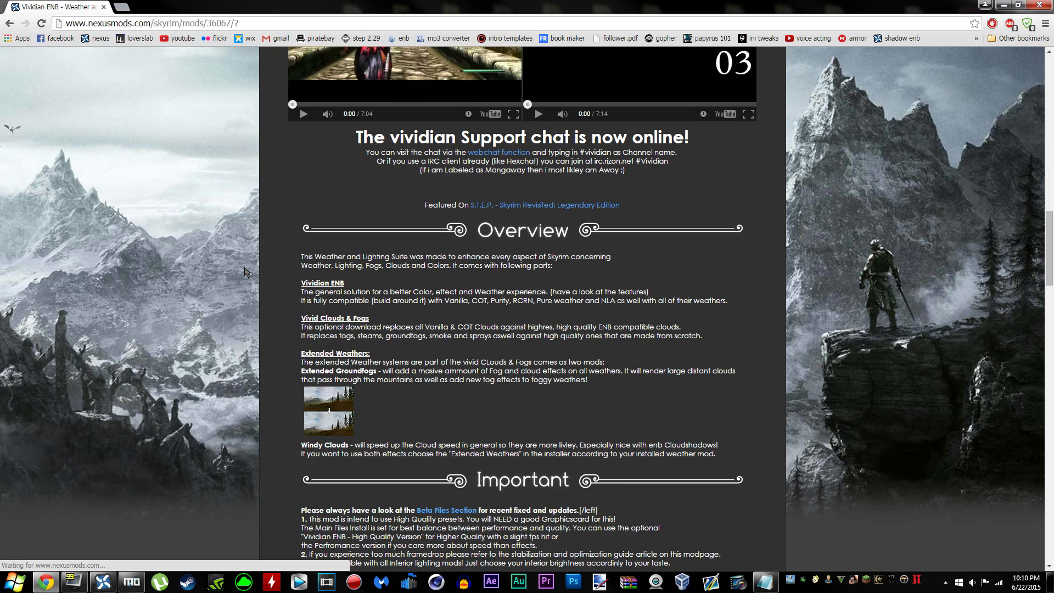
scroll(648, 251, "down", 20)
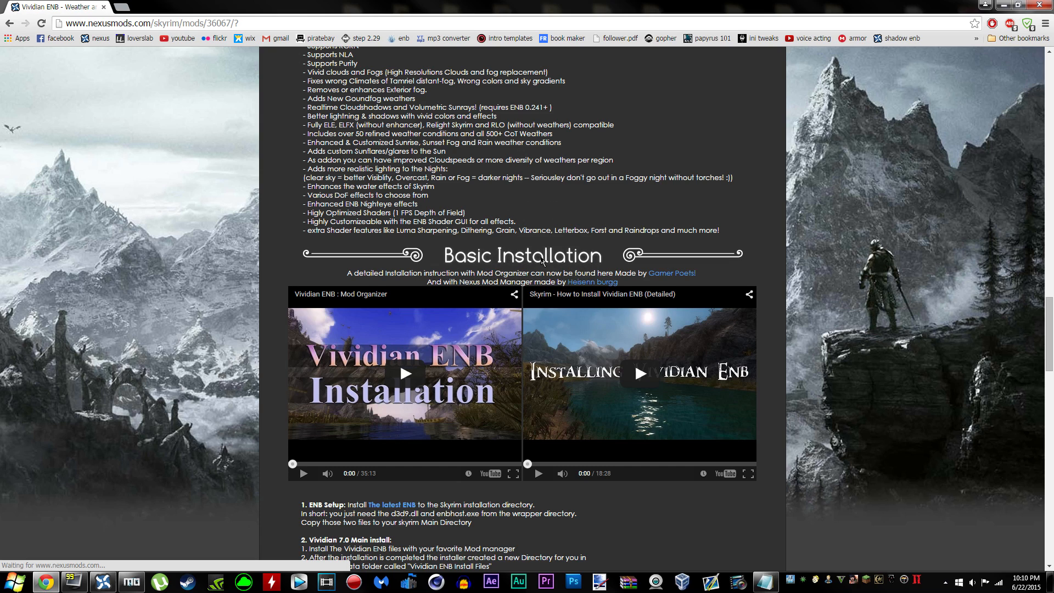
scroll(505, 374, "down", 5)
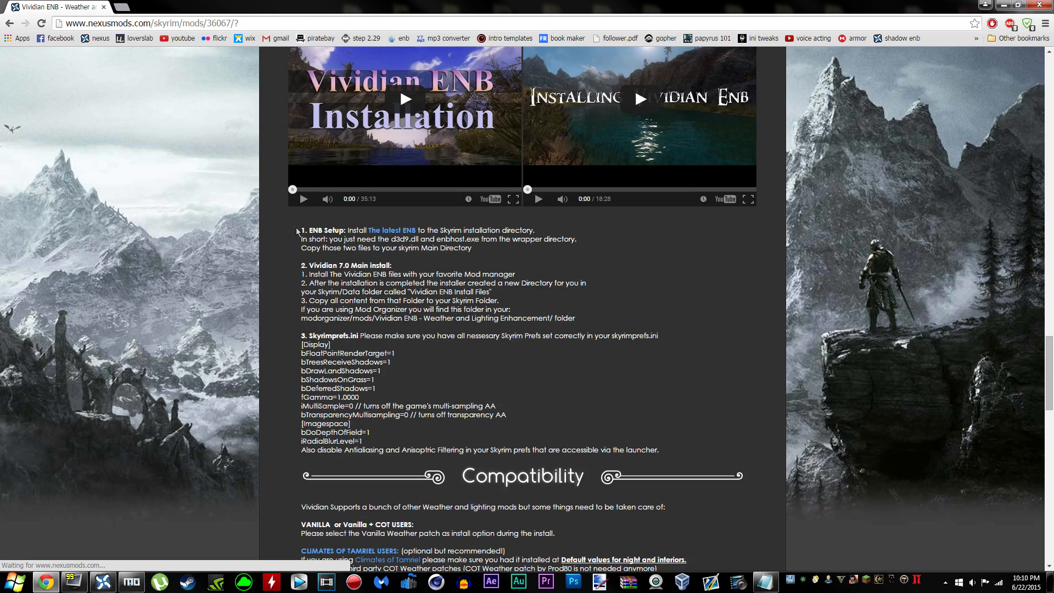
left_click_drag(302, 231, 341, 227)
left_click(354, 251)
right_click(390, 235)
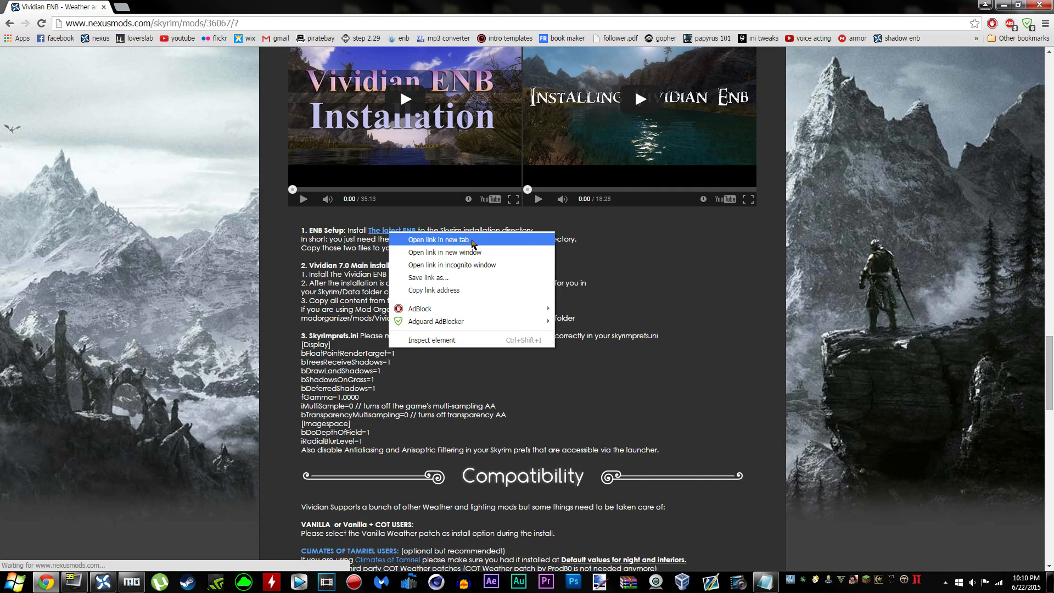
left_click(471, 239)
left_click(164, 8)
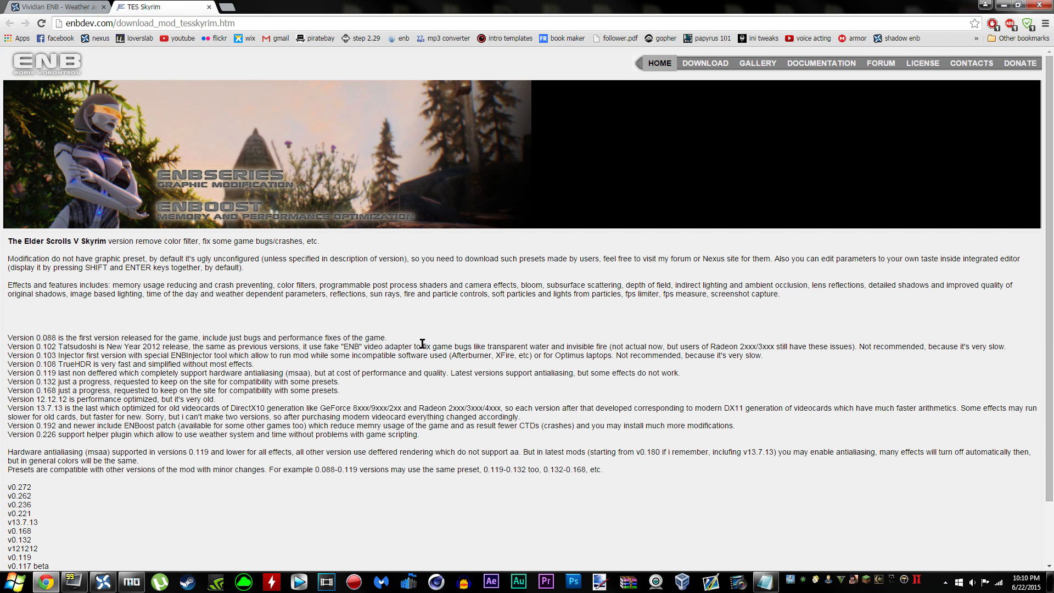
Download ENBSeries v0.272 for TES Skyrim from its version page and open the downloaded archive.
scroll(216, 322, "down", 2)
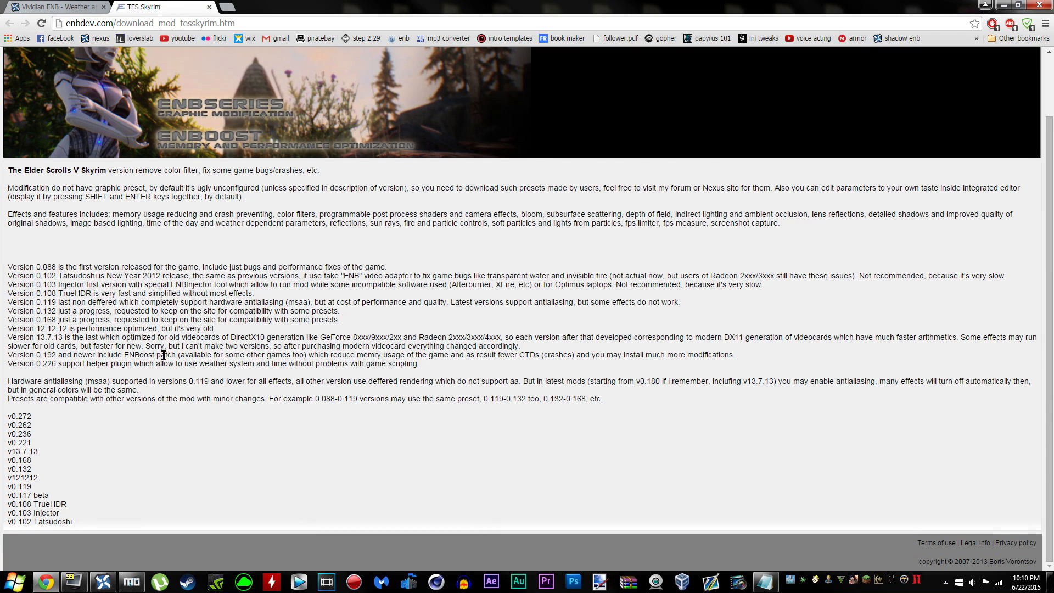
left_click(23, 419)
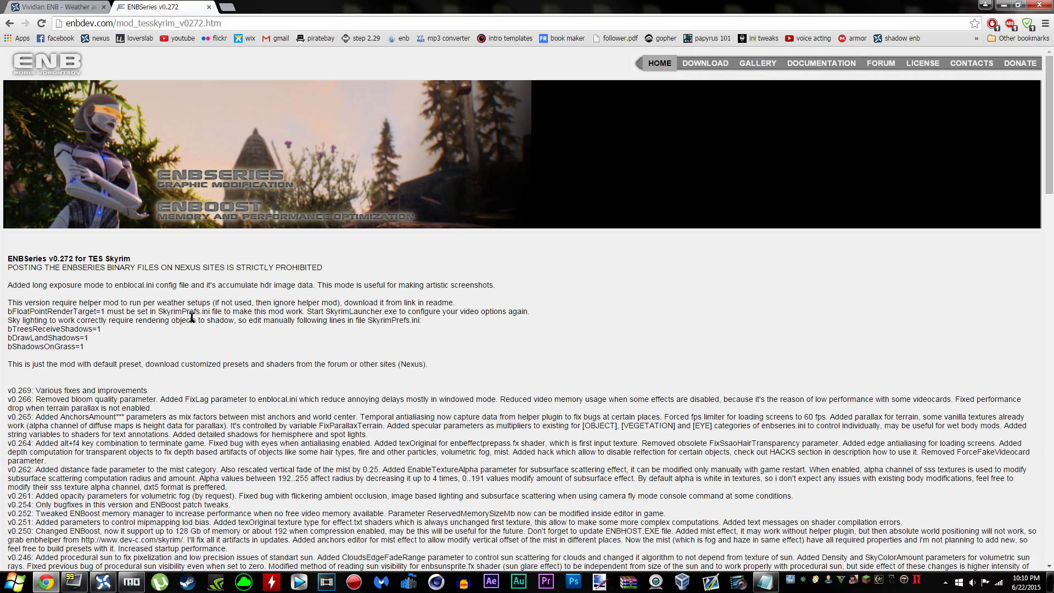
scroll(95, 254, "down", 20)
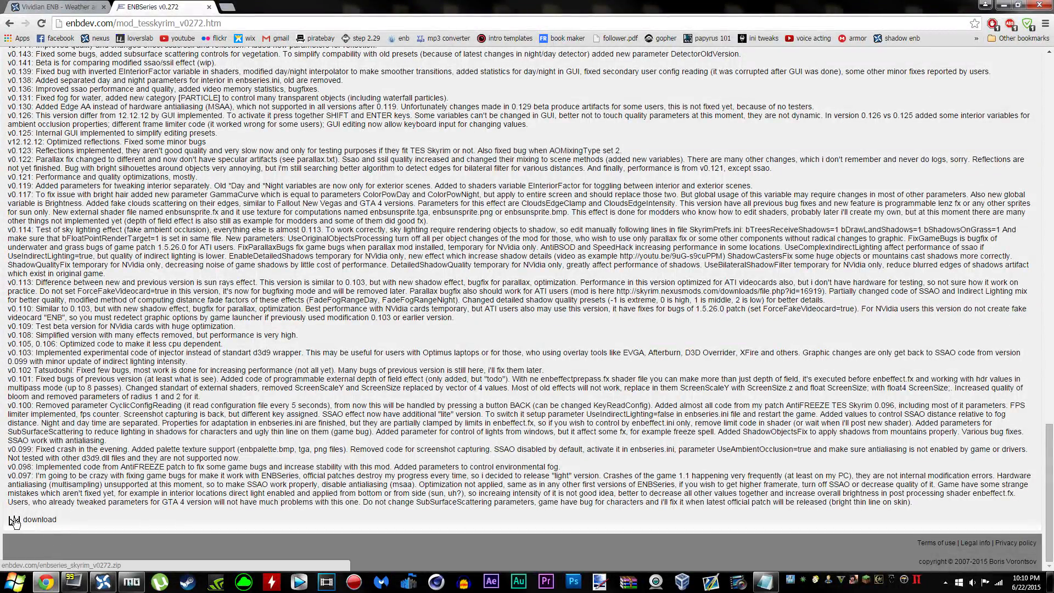
left_click(14, 520)
left_click(78, 562)
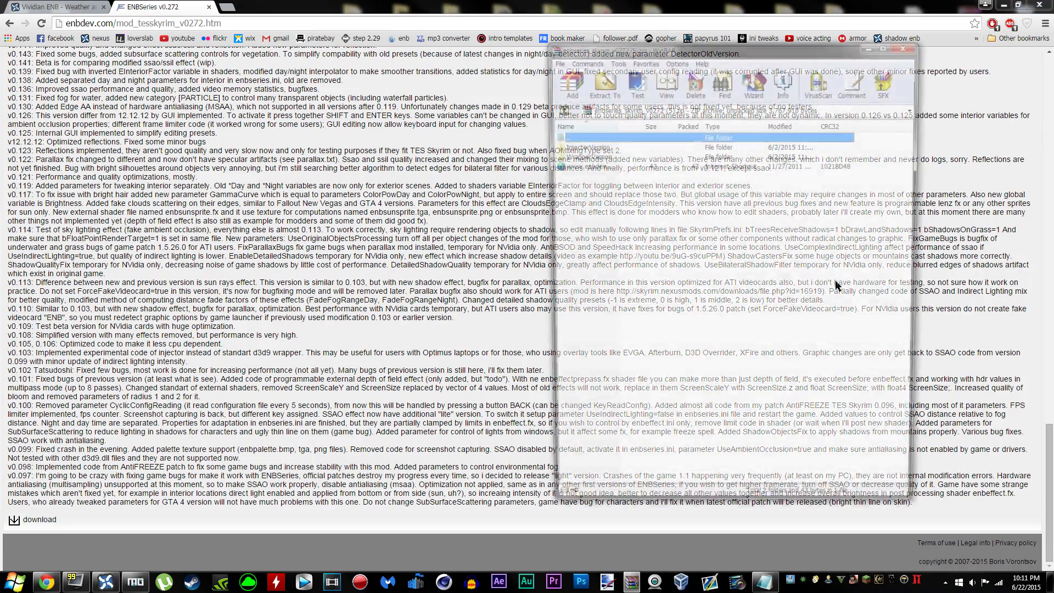
Minimize the browser and copy the enbseries_skyrim_v0272 (5).zip archive from the Downloads folder to the desktop.
left_click_drag(744, 56, 841, 39)
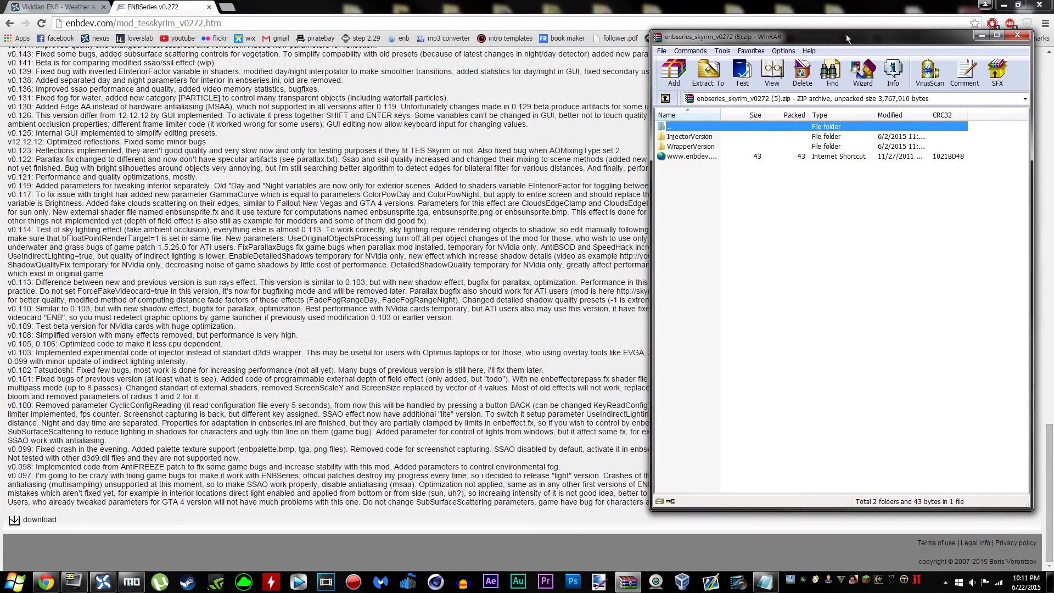
left_click(1001, 5)
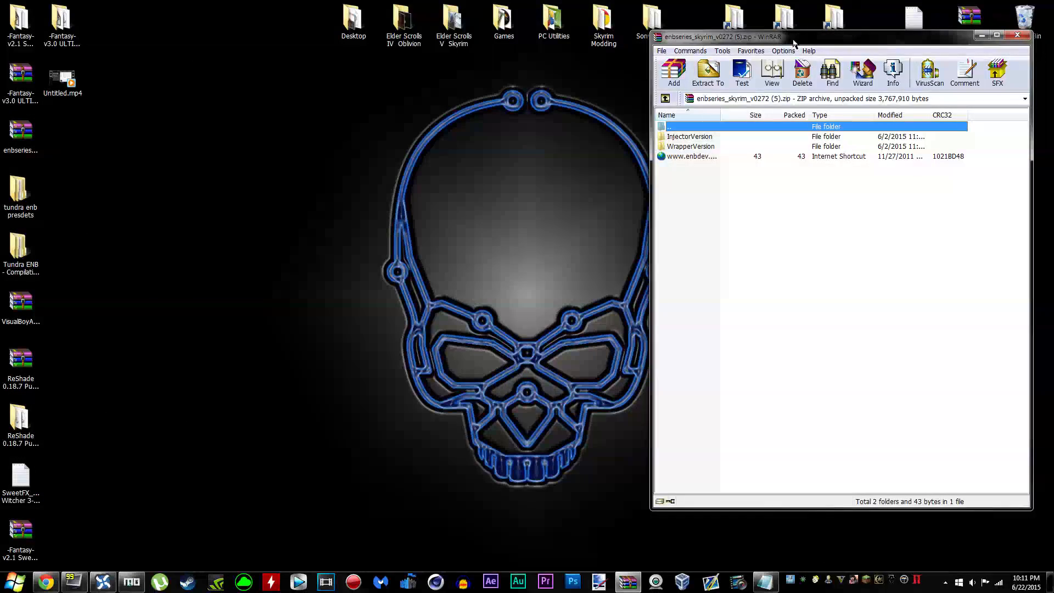
left_click_drag(787, 46, 609, 47)
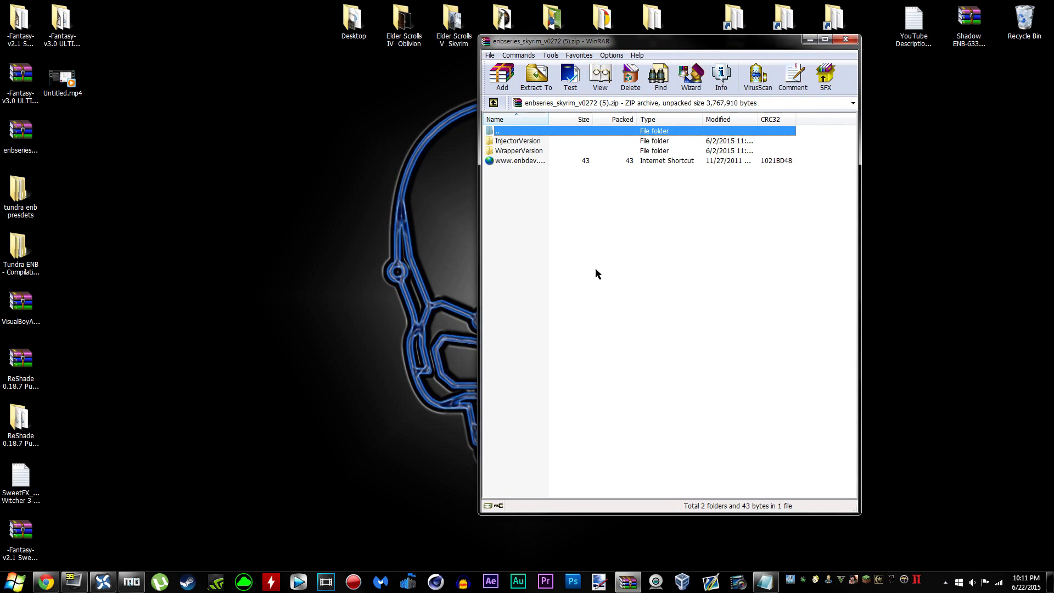
key("BackSpace")
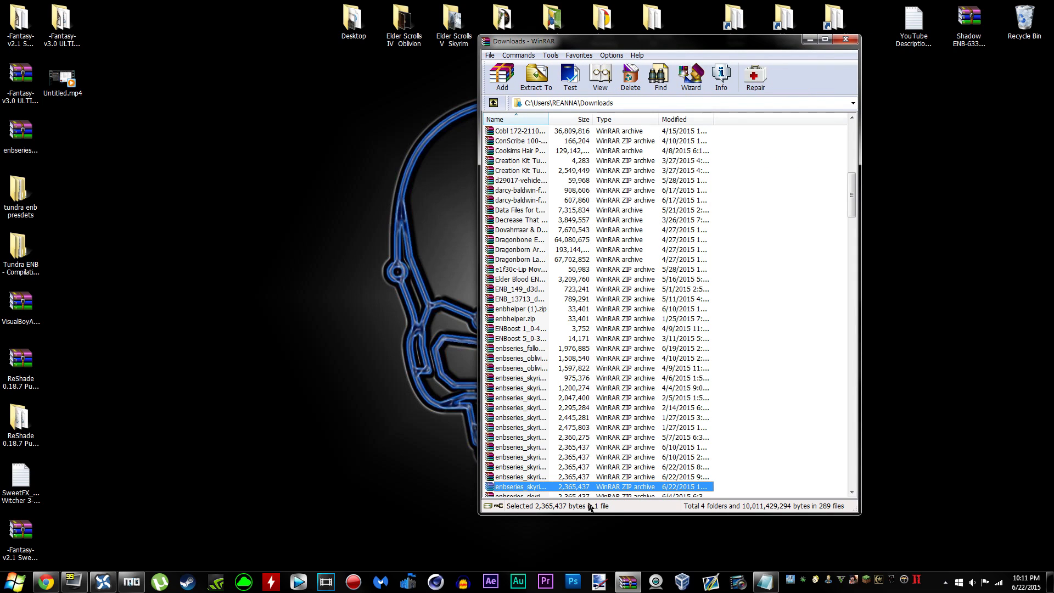
left_click_drag(581, 487, 351, 362)
left_click_drag(253, 373, 323, 388)
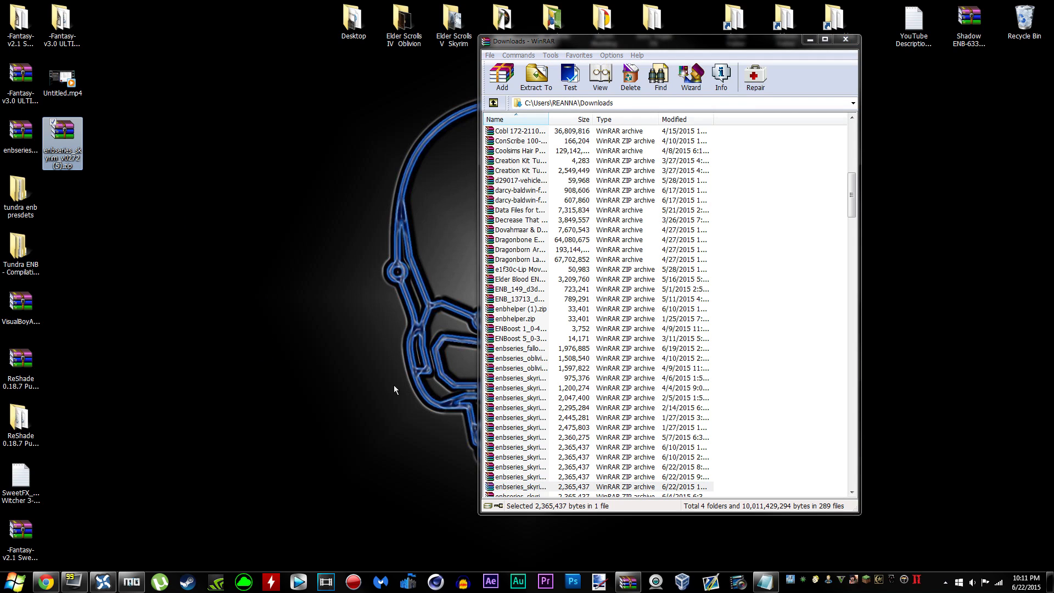
Close WinRAR and extract enbseries_skyrim_v0272 (5).zip on the desktop into a folder of the same name.
left_click(845, 39)
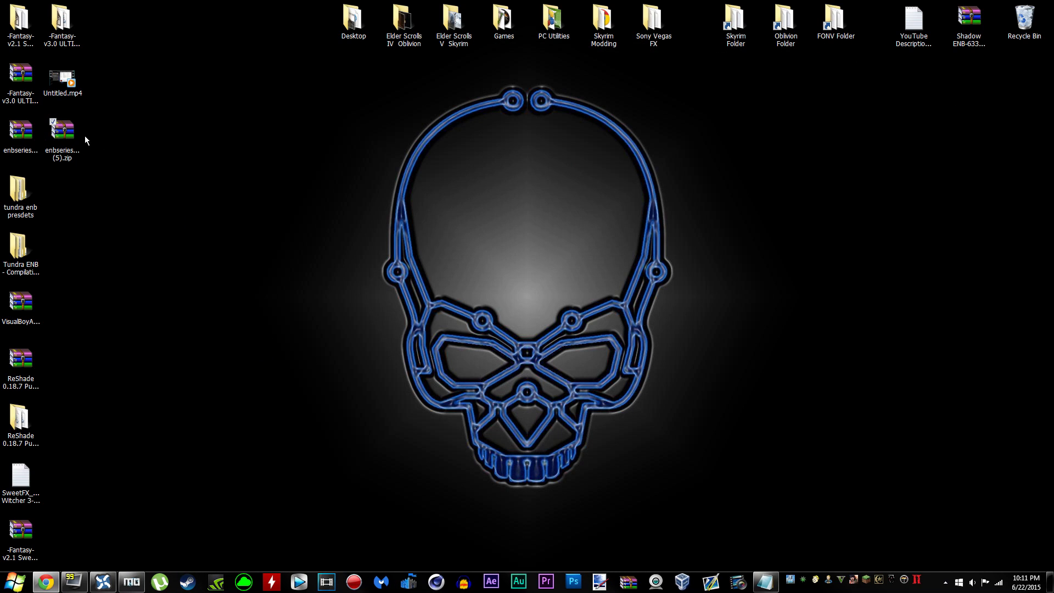
left_click(80, 142)
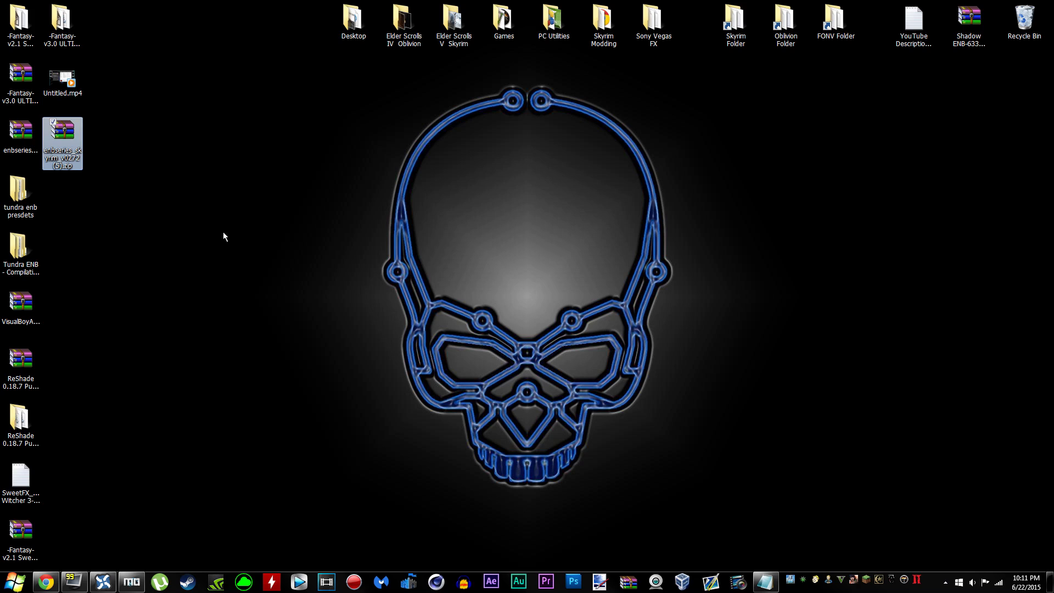
right_click(72, 128)
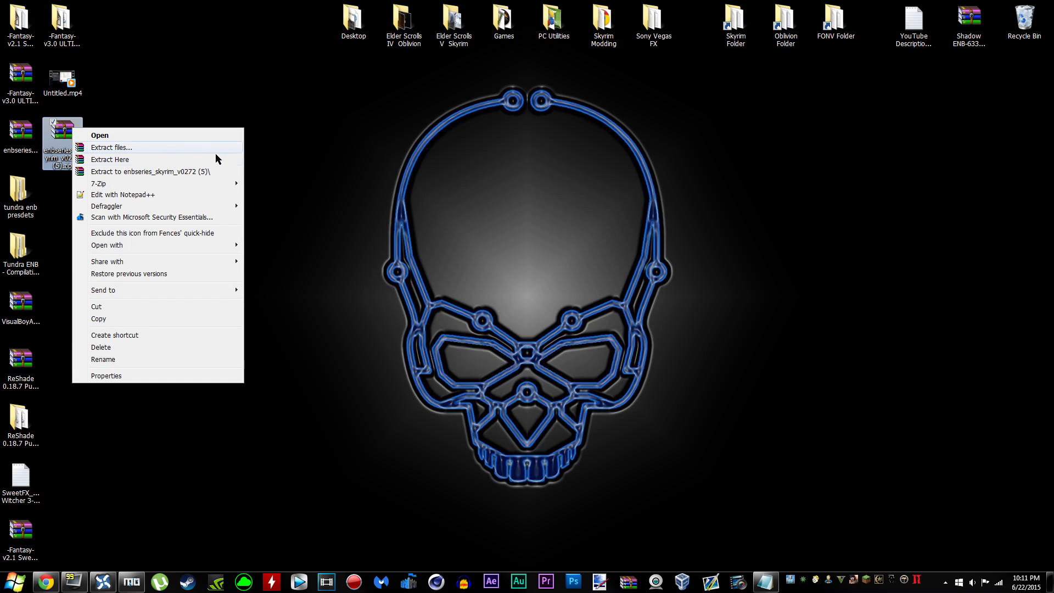
left_click(216, 173)
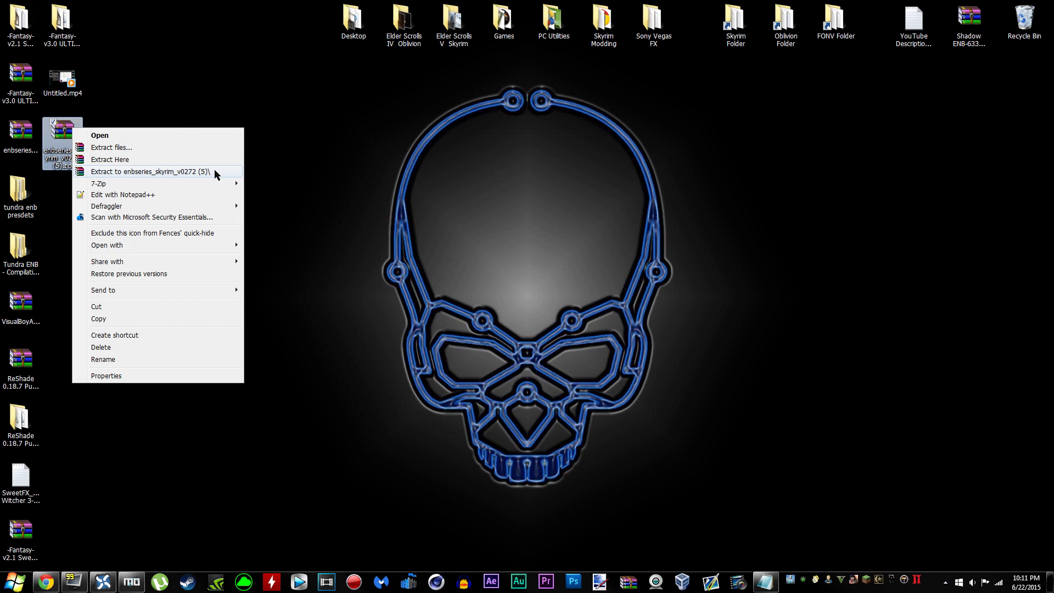
mouse_move(239, 188)
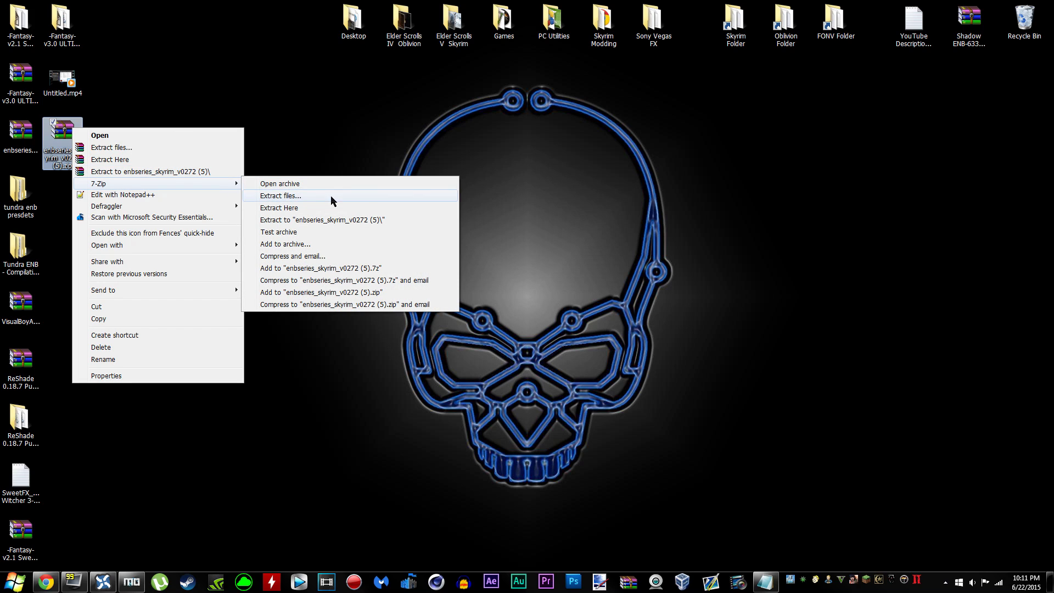
left_click(402, 222)
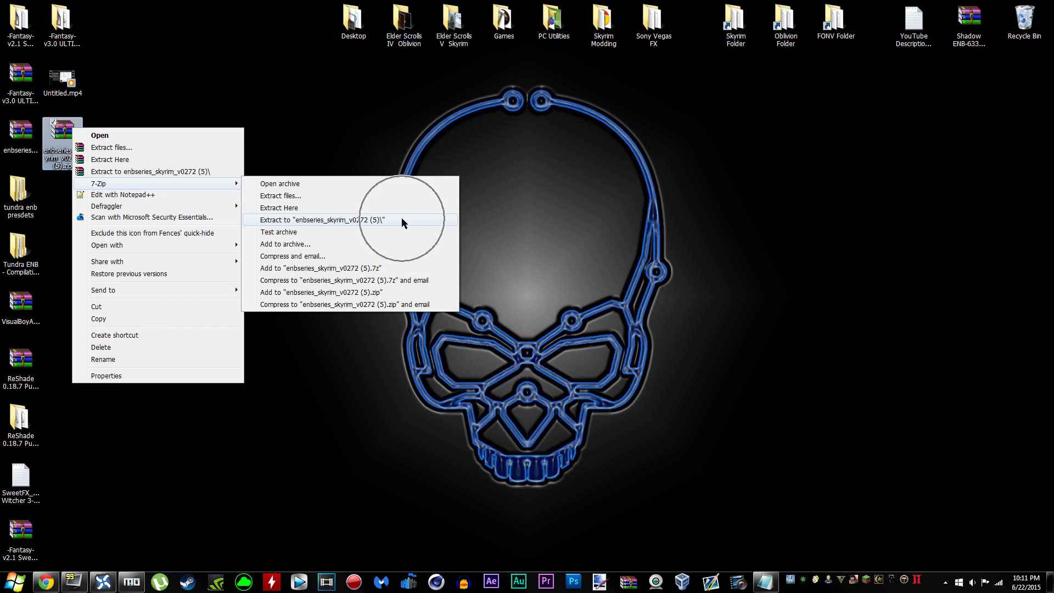
left_click(194, 171)
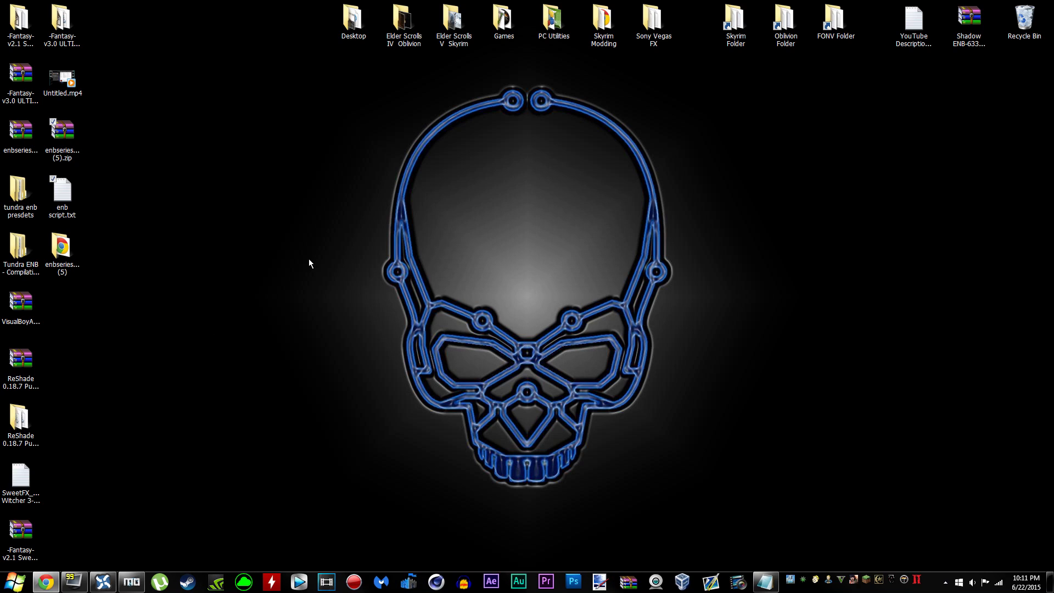
Move the enbseries_skyrim_v0272 (5).zip archive from the desktop to the Recycle Bin.
left_click(74, 129)
key("Delete")
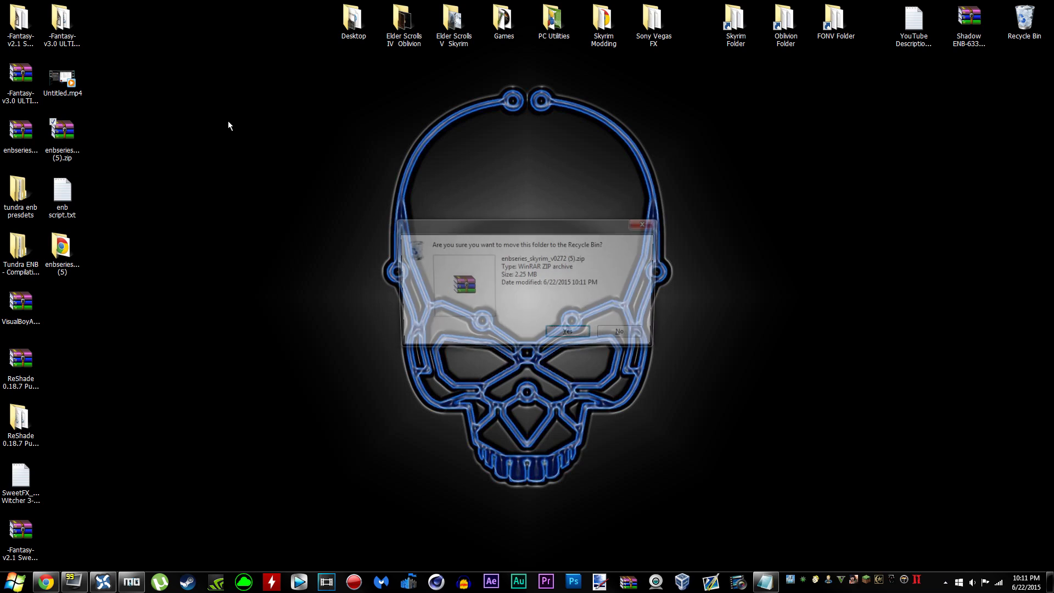
key("Return")
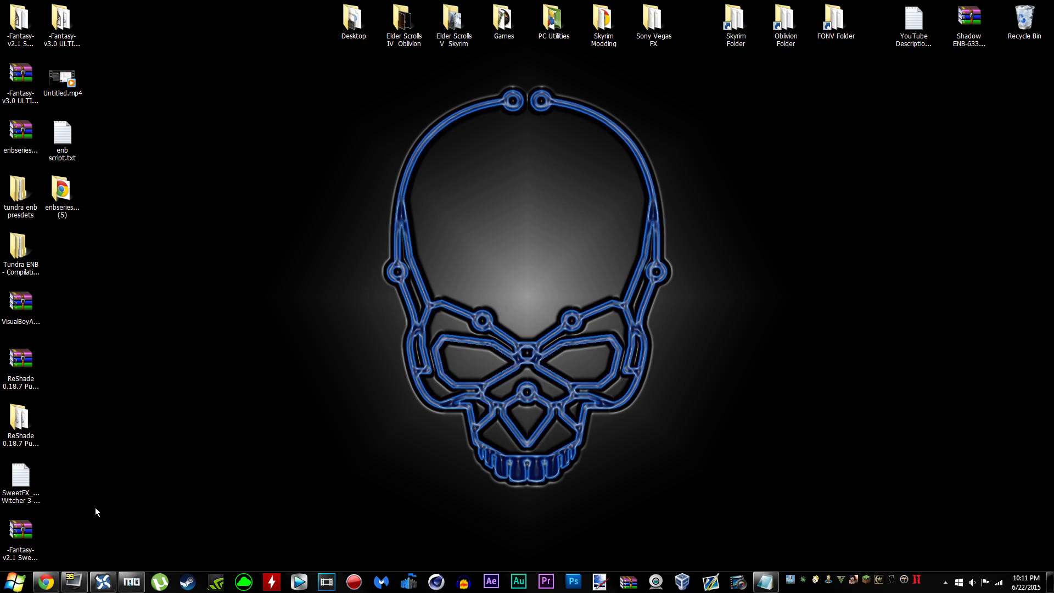
Open the Skyrim game folder from Nexus Mod Manager, snap it to the right half of the screen, and minimize the manager.
left_click(102, 581)
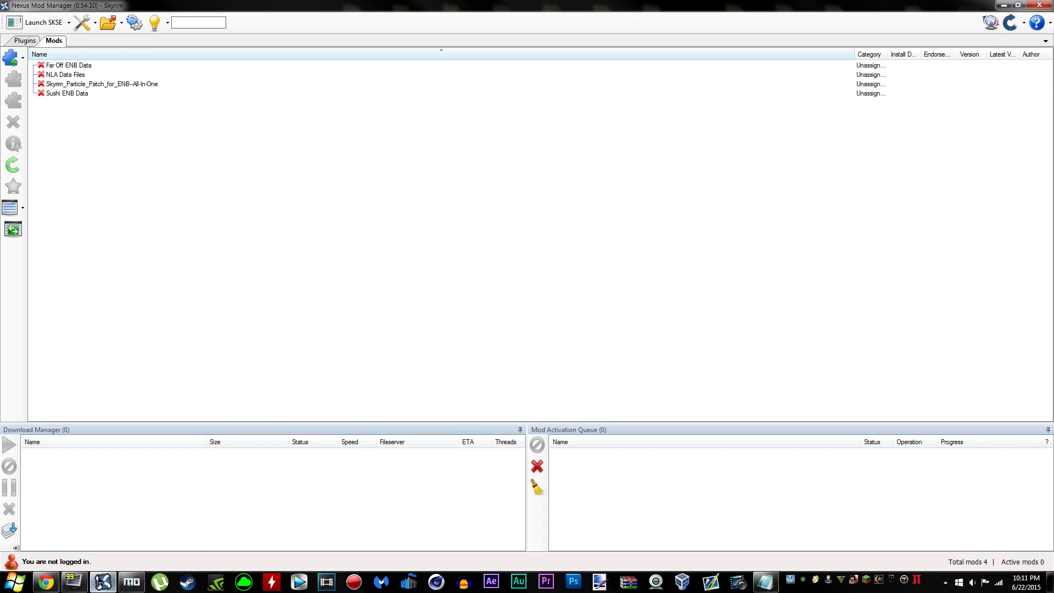
left_click(112, 25)
left_click(121, 39)
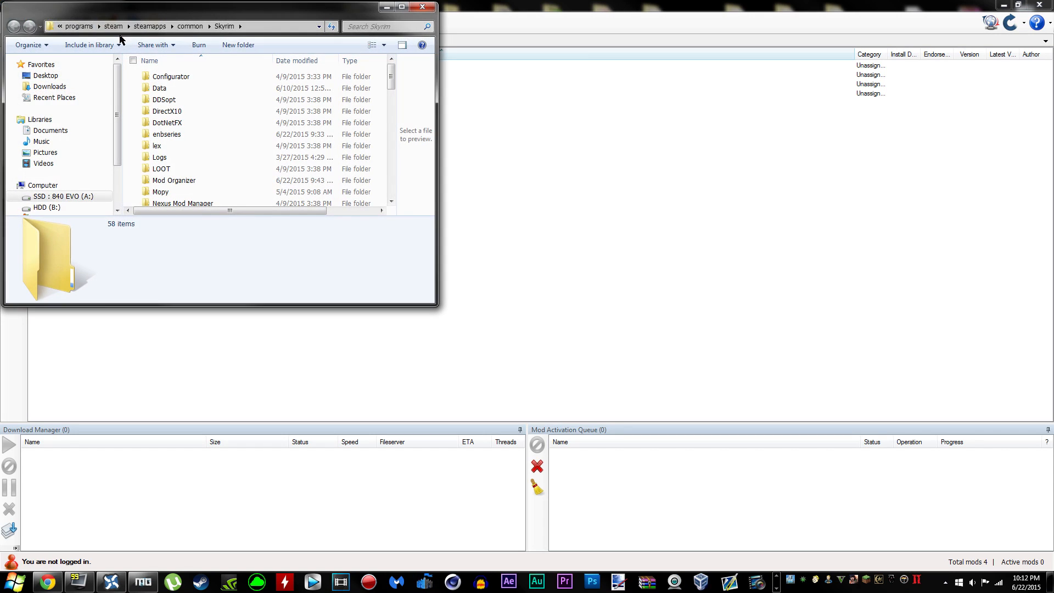
key("super+Right")
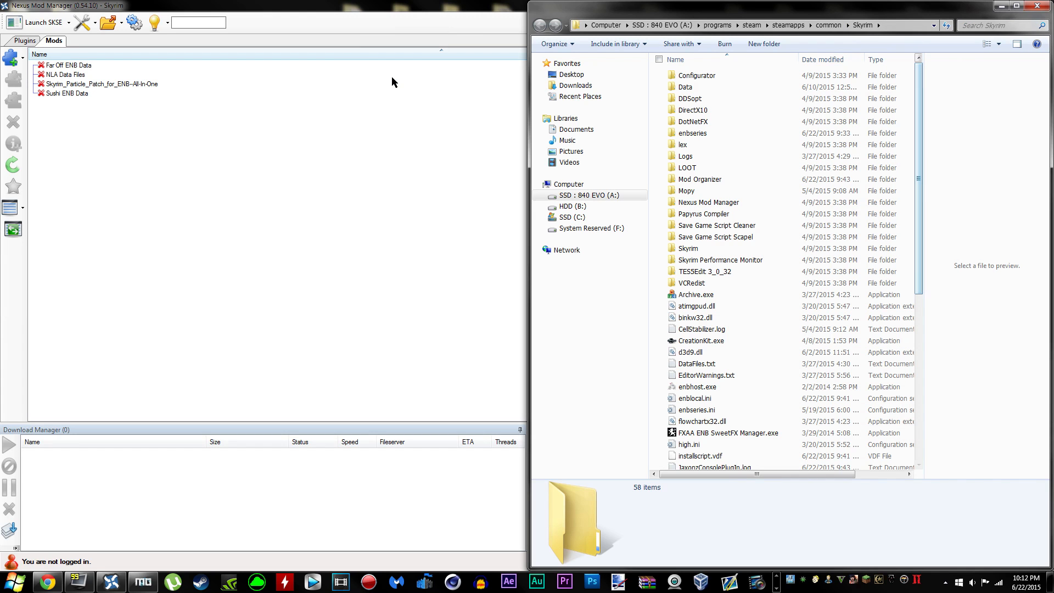
scroll(769, 396, "down", 8)
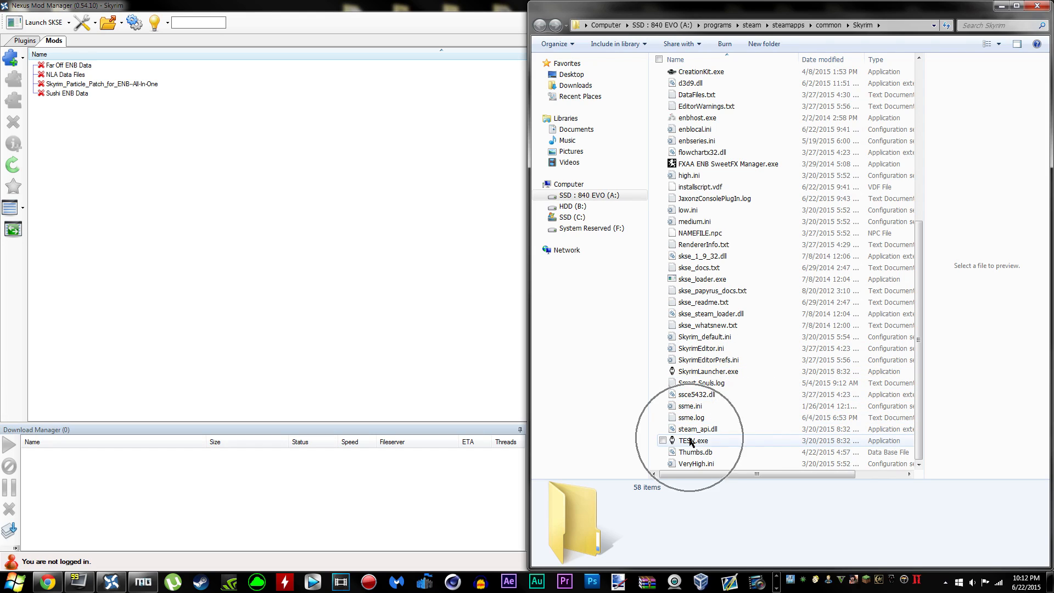
double_click(346, 5)
left_click(1001, 5)
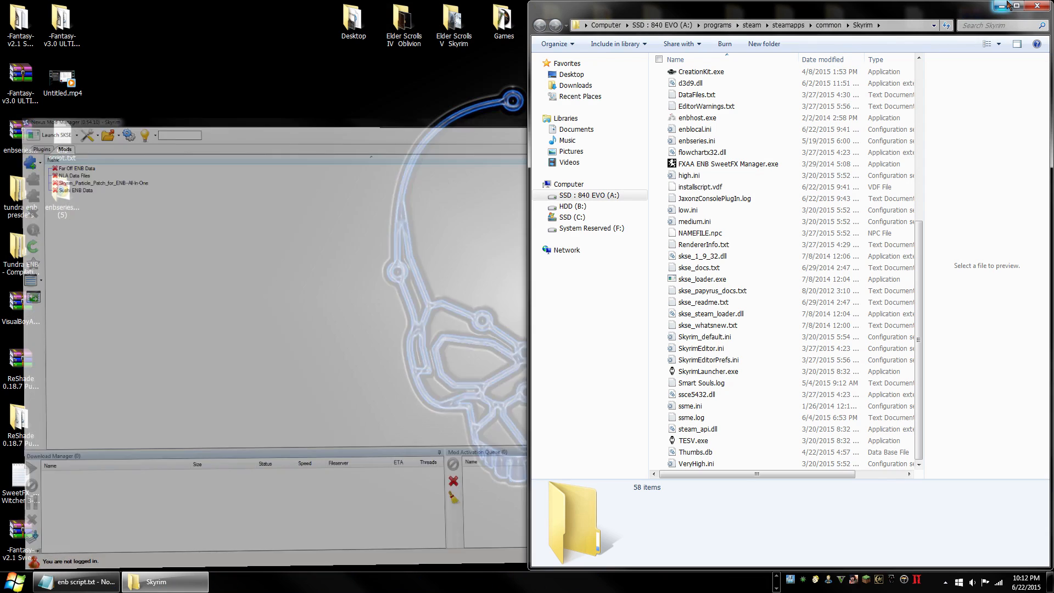
scroll(760, 366, "up", 8)
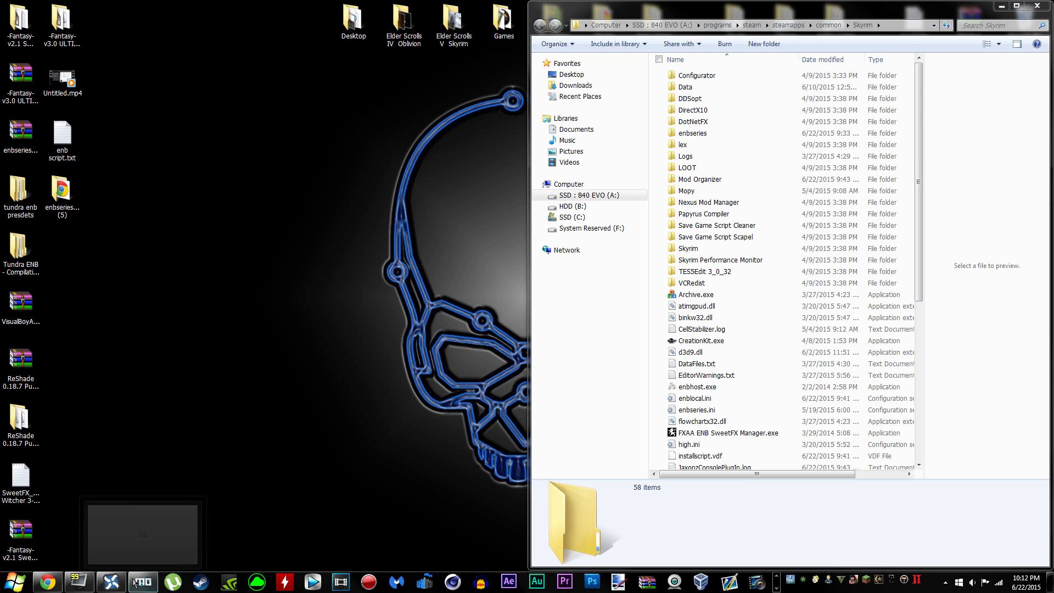
Switch to Mod Organizer, check its log for the Skyrim installation path, and minimize it.
left_click(143, 581)
left_click(408, 6)
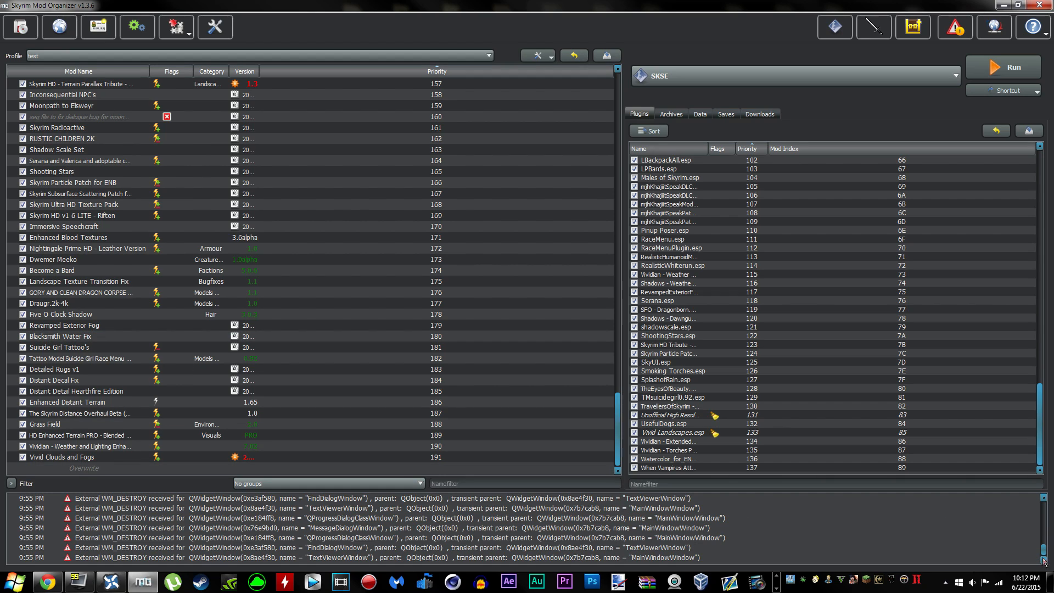
scroll(1044, 551, "up", 2)
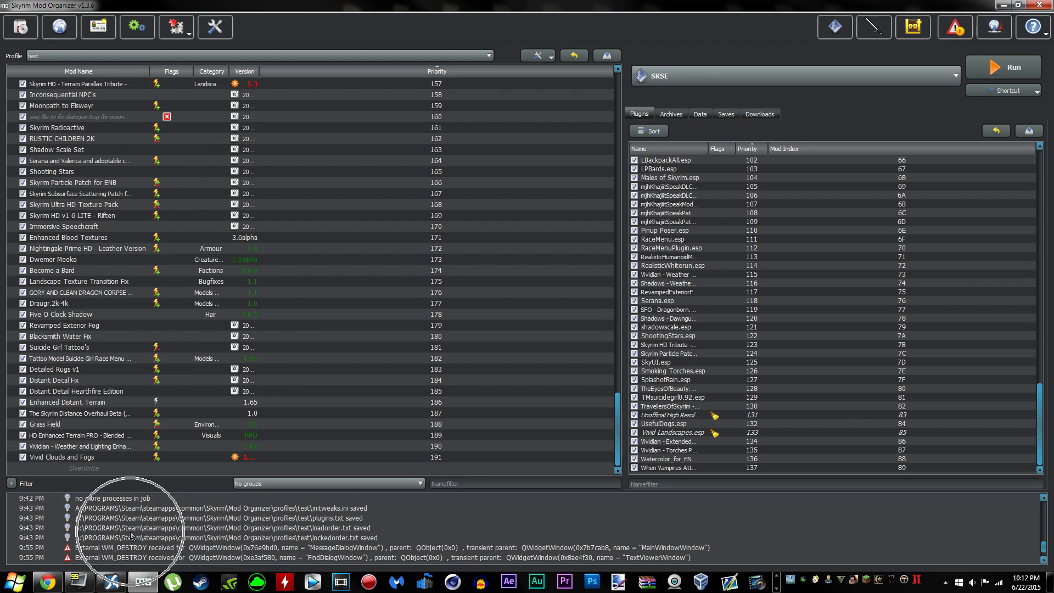
left_click(214, 540)
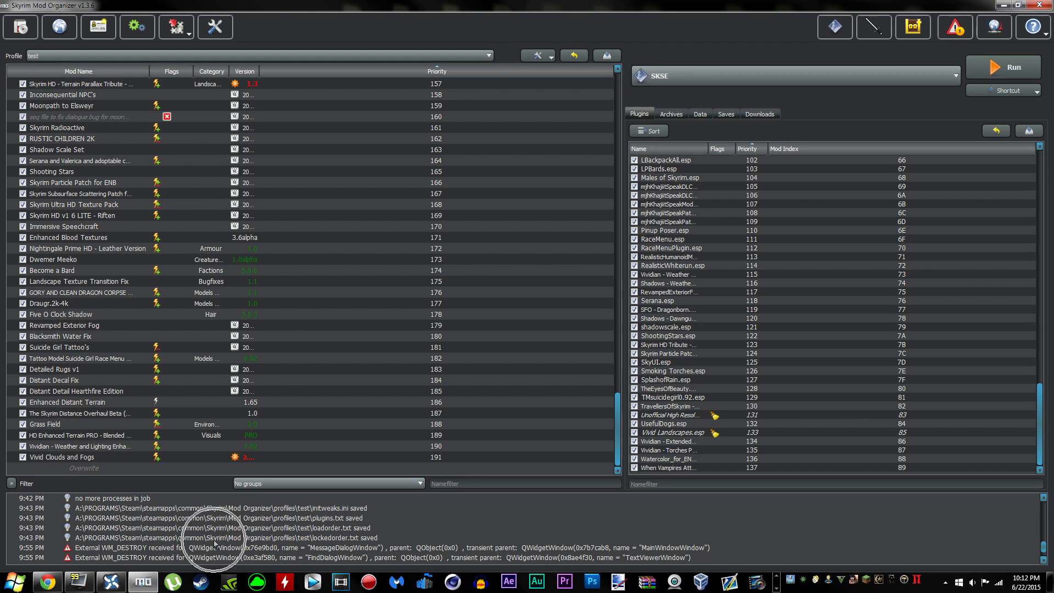
left_click(1000, 5)
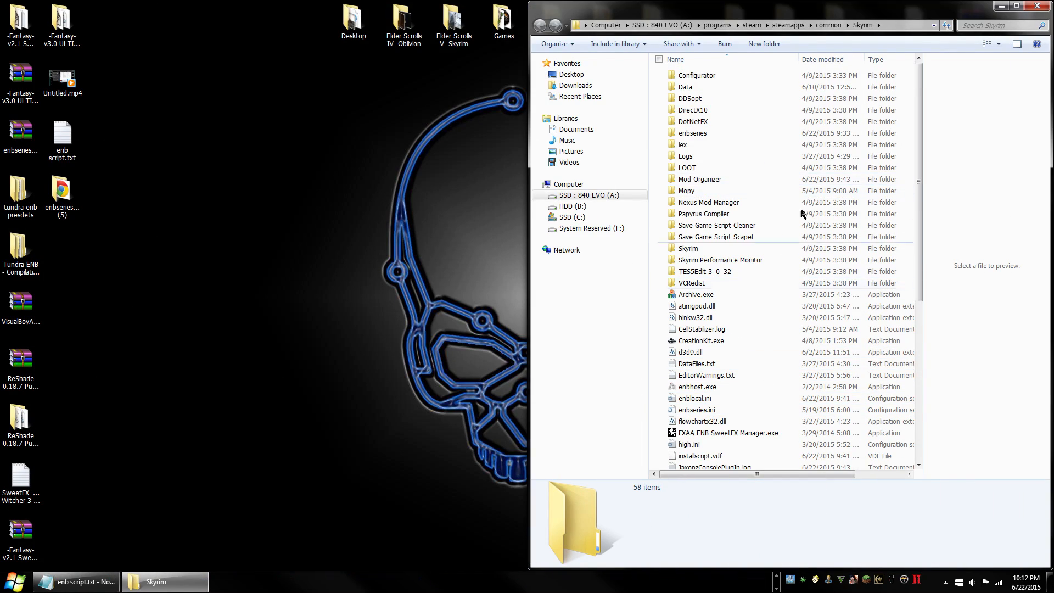
Open the extracted enbseries_skyrim_v0272 (5) folder and snap it to the left half of the screen beside the Skyrim folder.
scroll(799, 235, "down", 6)
scroll(790, 329, "up", 6)
double_click(62, 195)
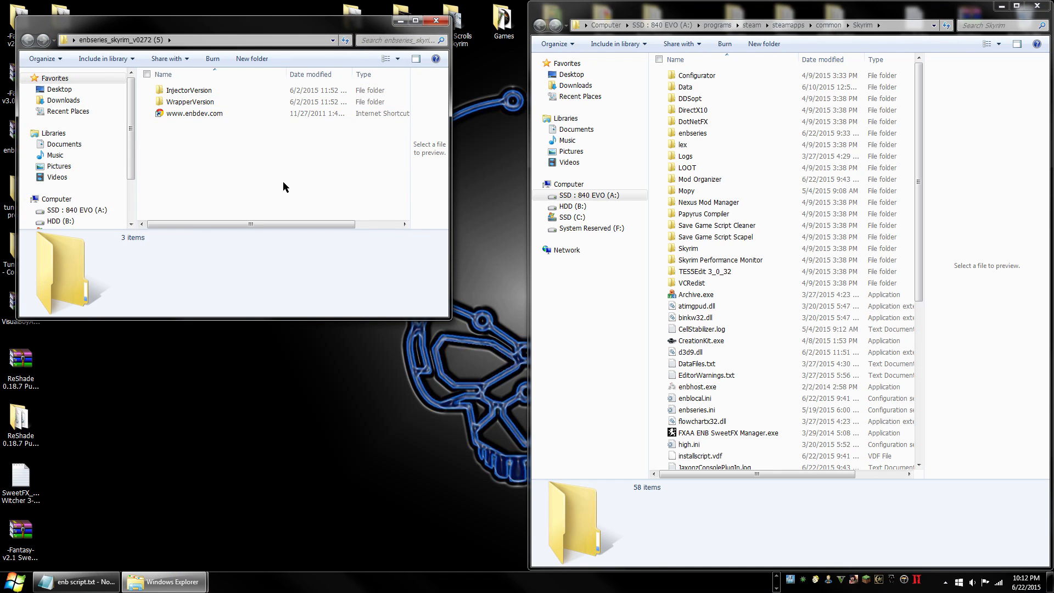
key("alt+F4")
mouse_move(165, 582)
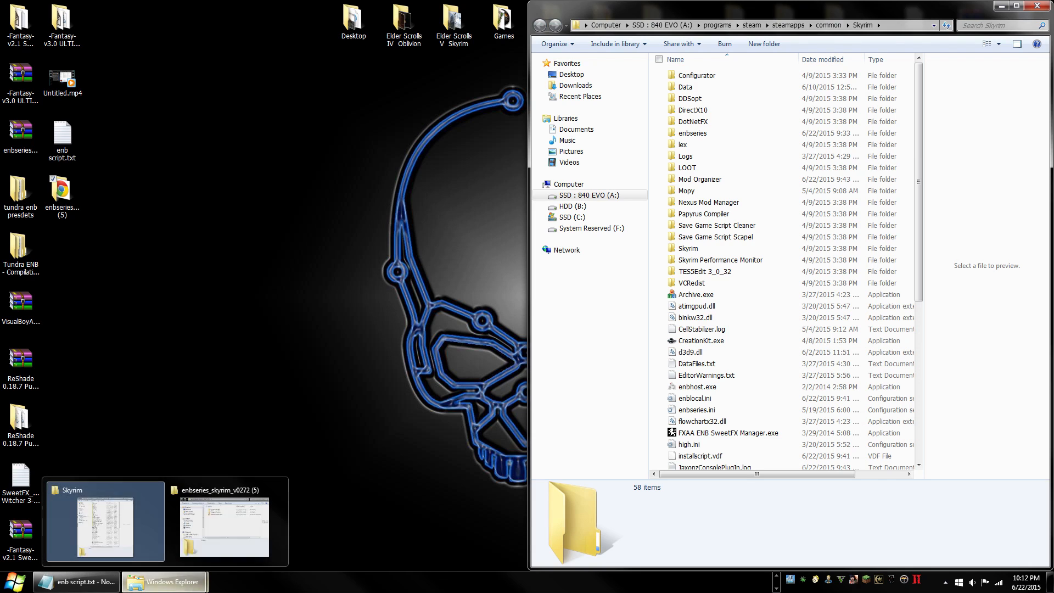
left_click(224, 529)
left_click(188, 91)
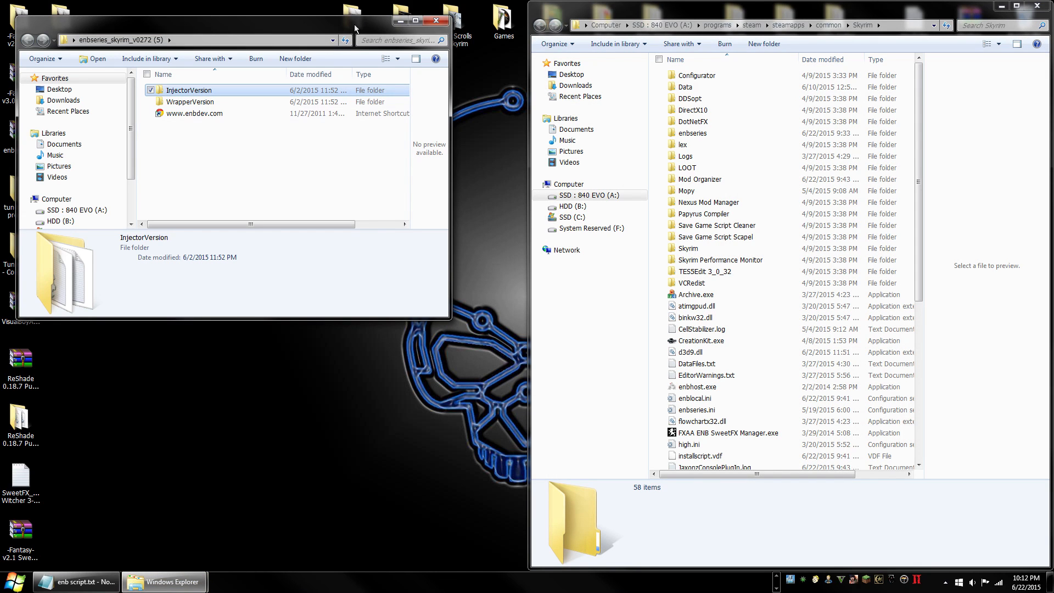
left_click(377, 184)
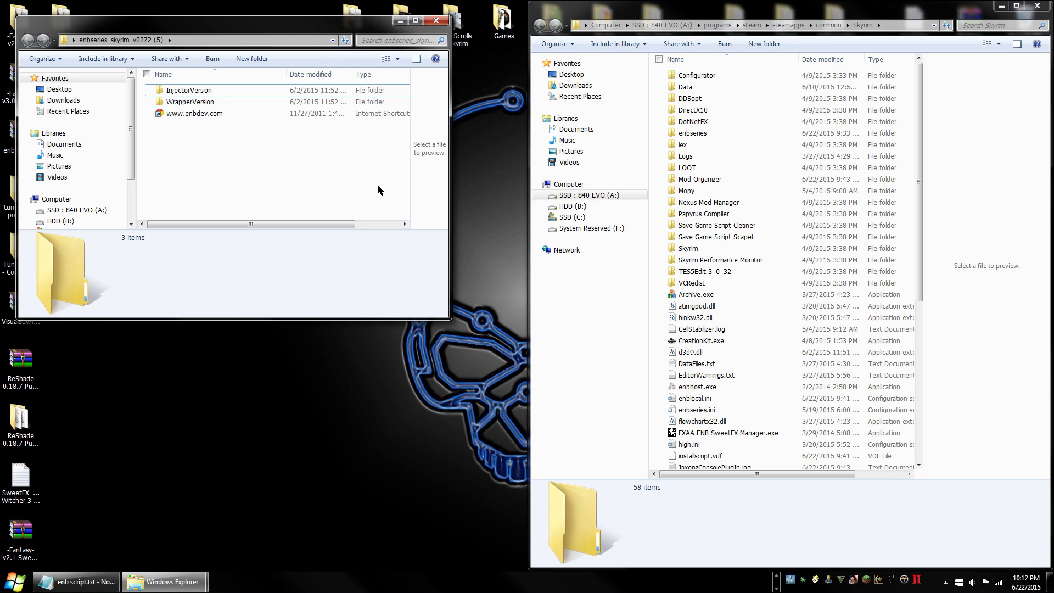
key("super+Left")
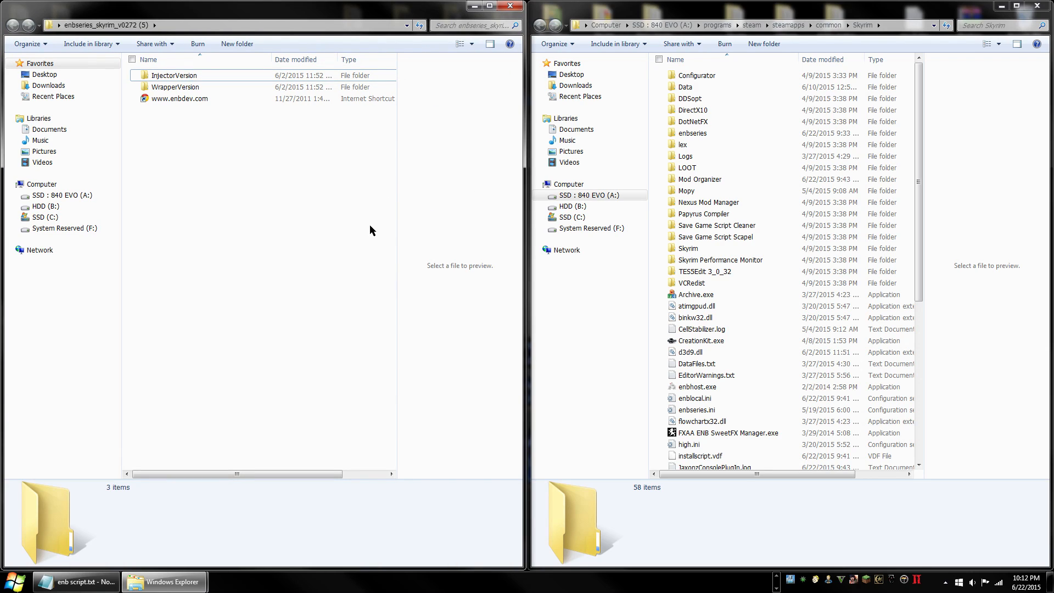
Copy d3d9.dll and enbhost.exe from the WrapperVersion folder.
left_click(319, 89)
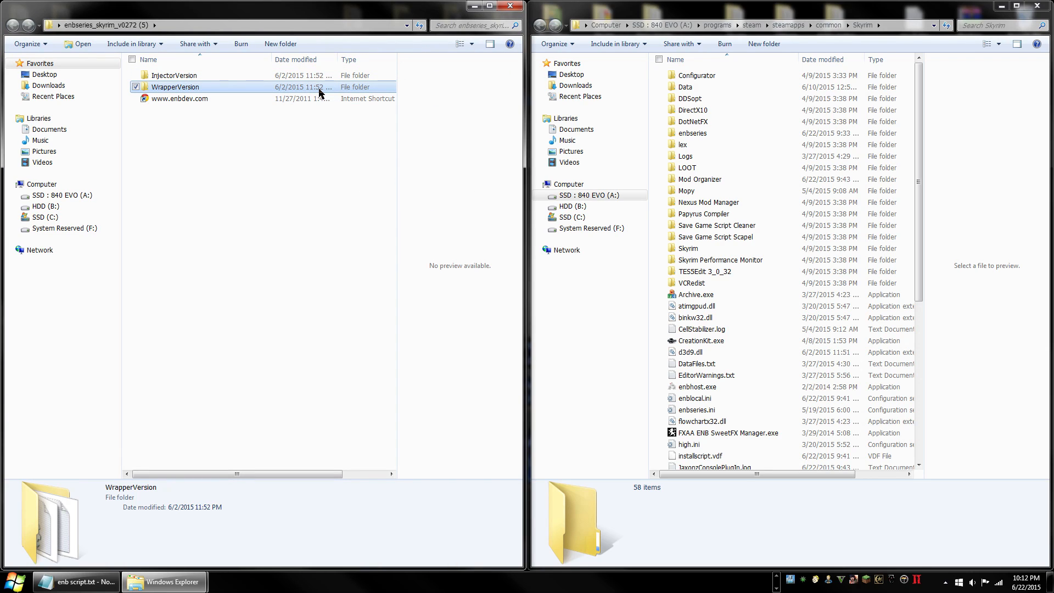
mouse_move(192, 94)
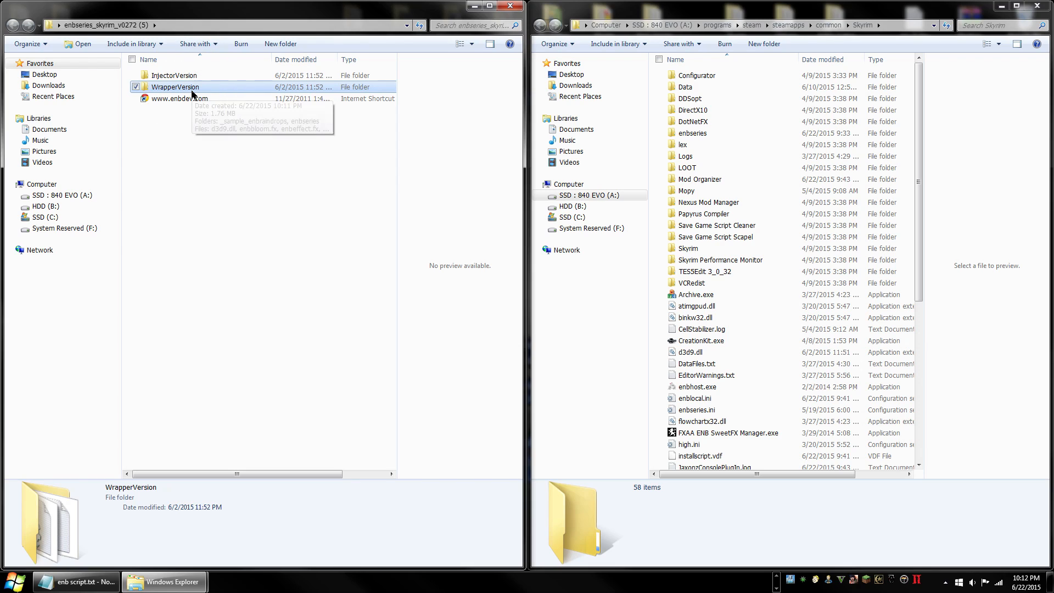
mouse_move(213, 71)
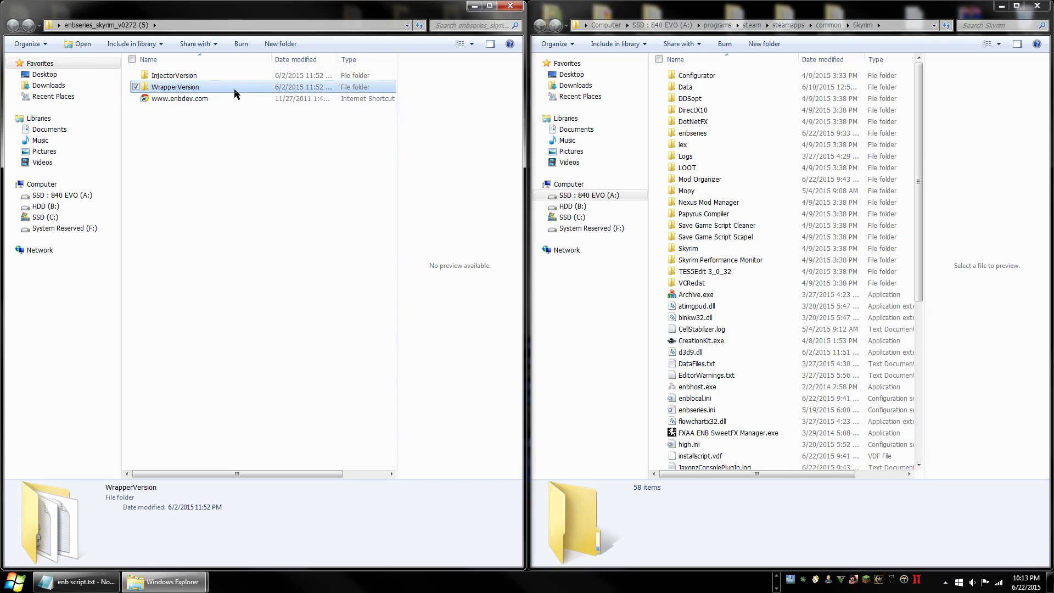
double_click(235, 88)
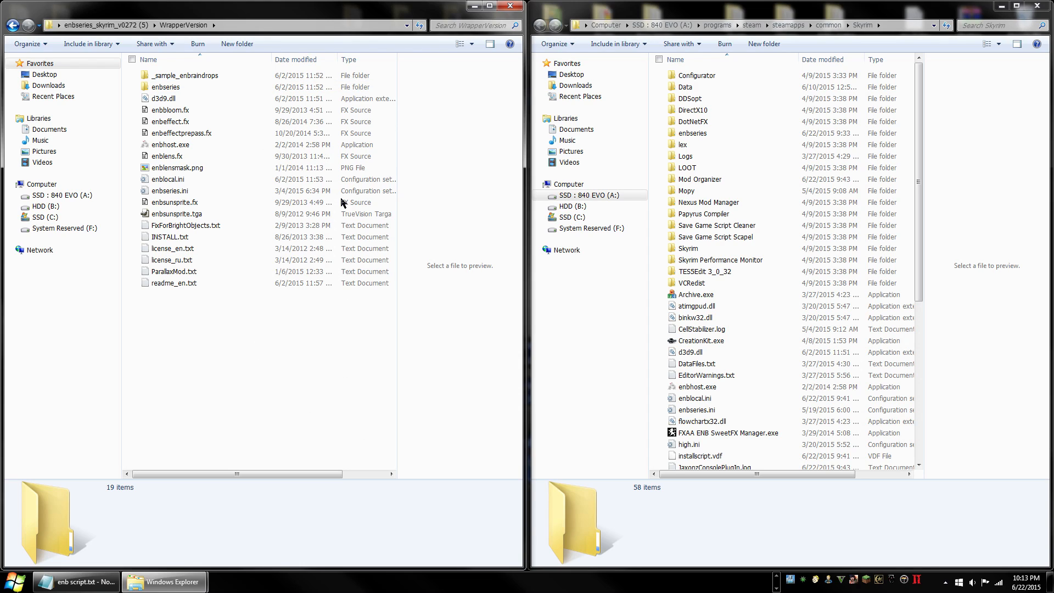
left_click(205, 101)
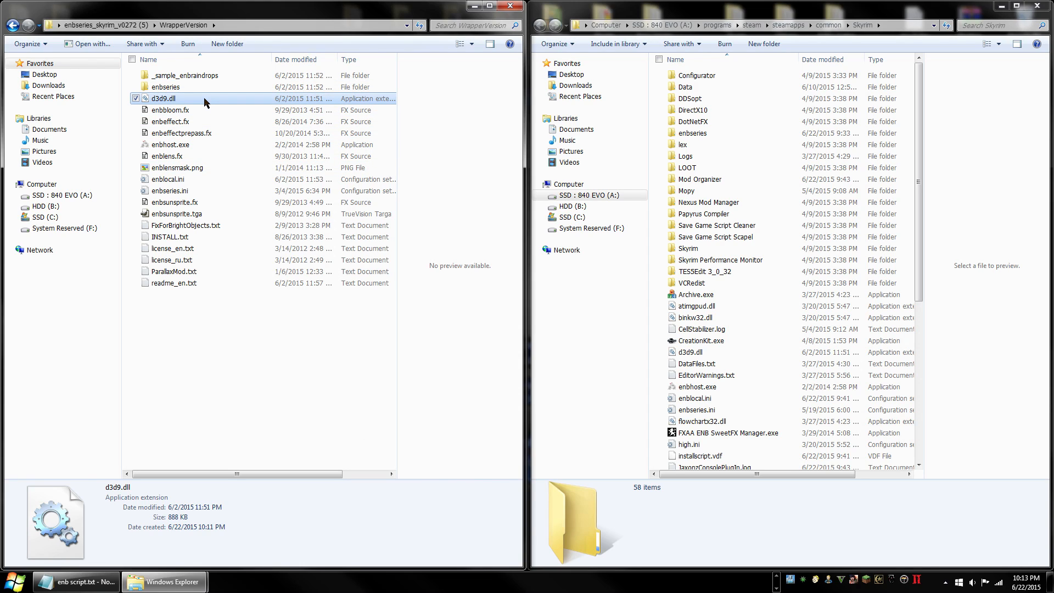
left_click(196, 145, "ctrl")
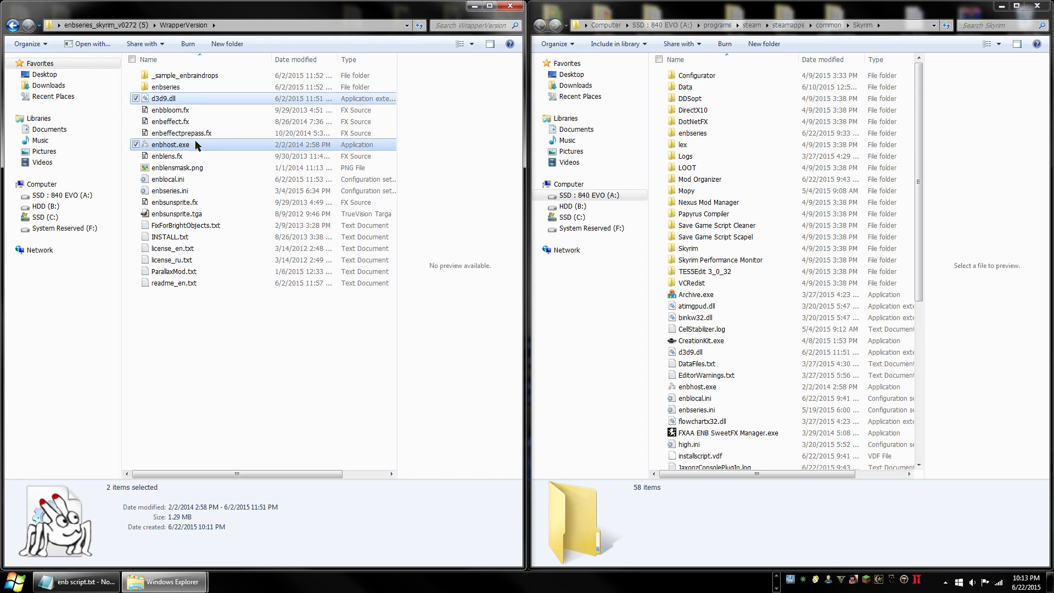
right_click(242, 142)
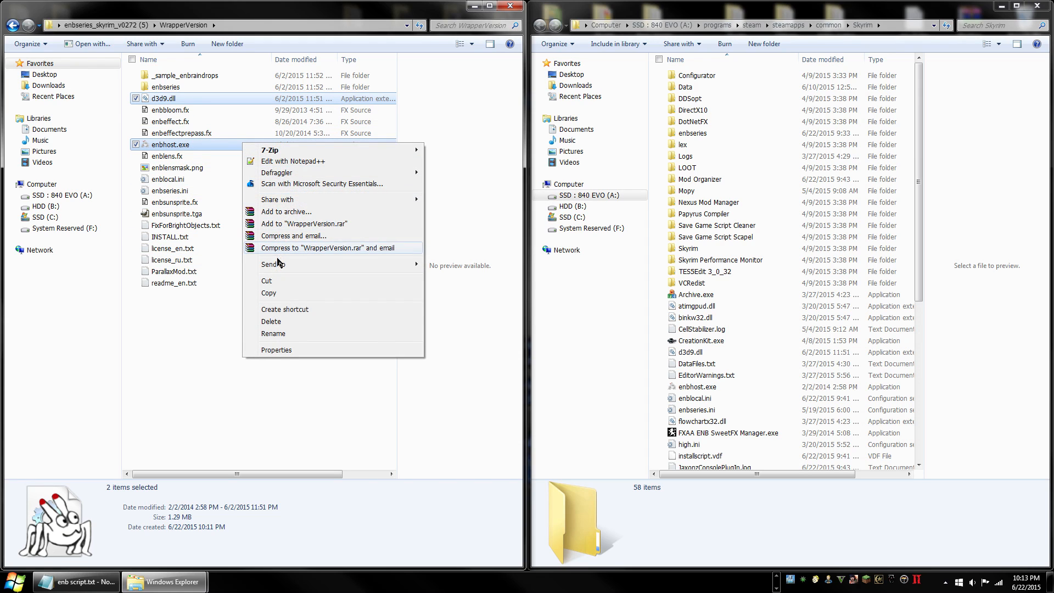
left_click(277, 293)
Close the ENB folder and paste both files into the Skyrim folder, replacing the existing copies for all conflicts.
left_click(511, 4)
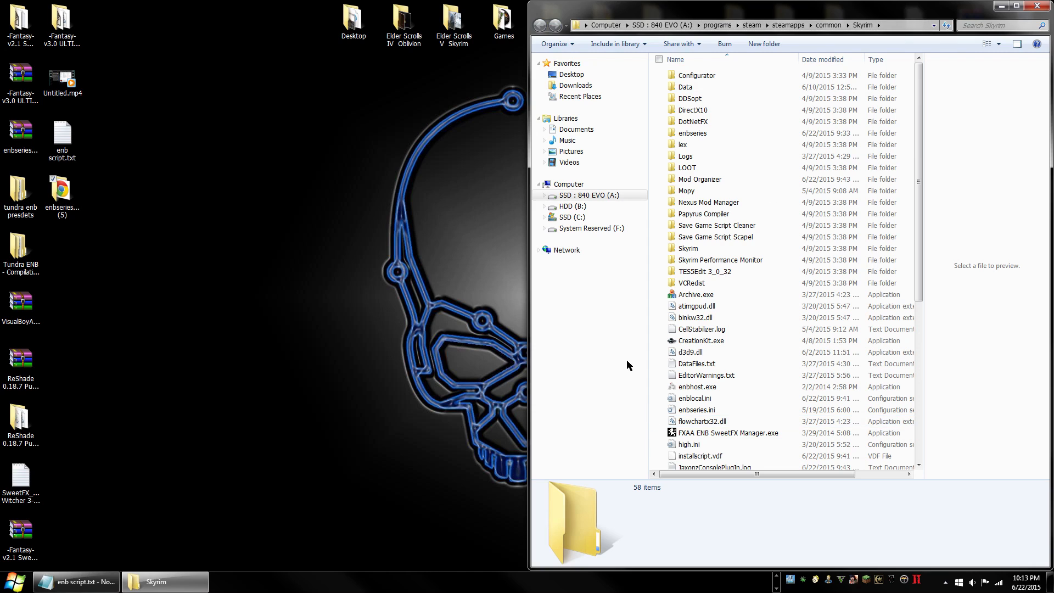
right_click(652, 370)
left_click(665, 440)
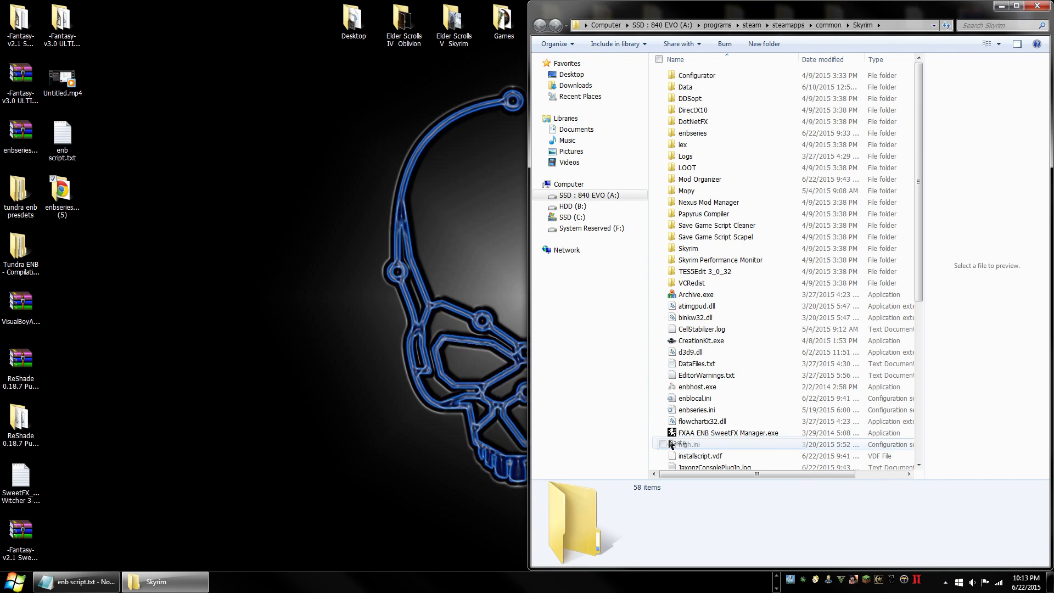
left_click(416, 403)
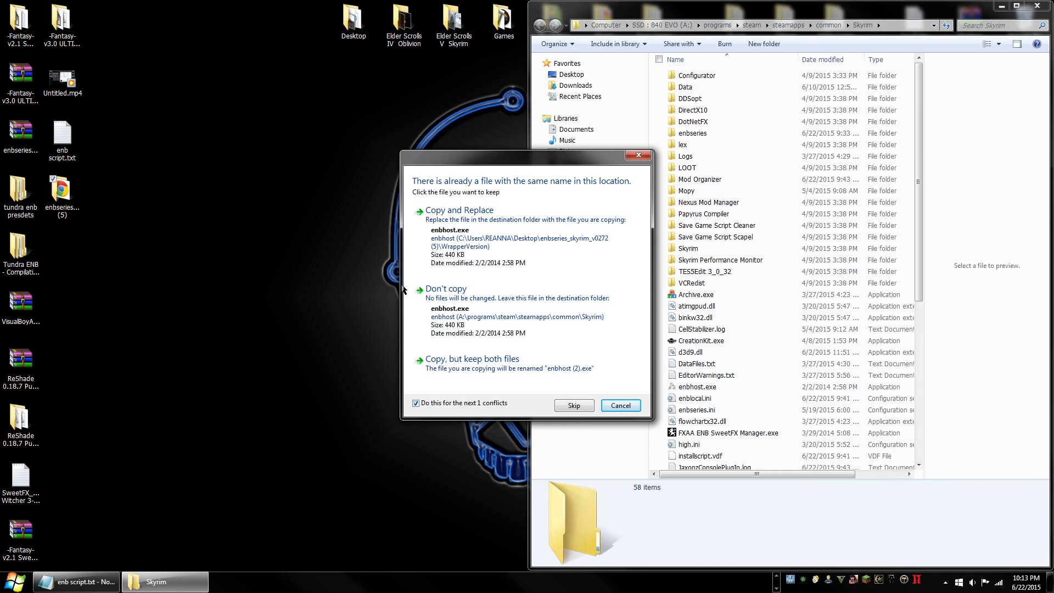
left_click(461, 214)
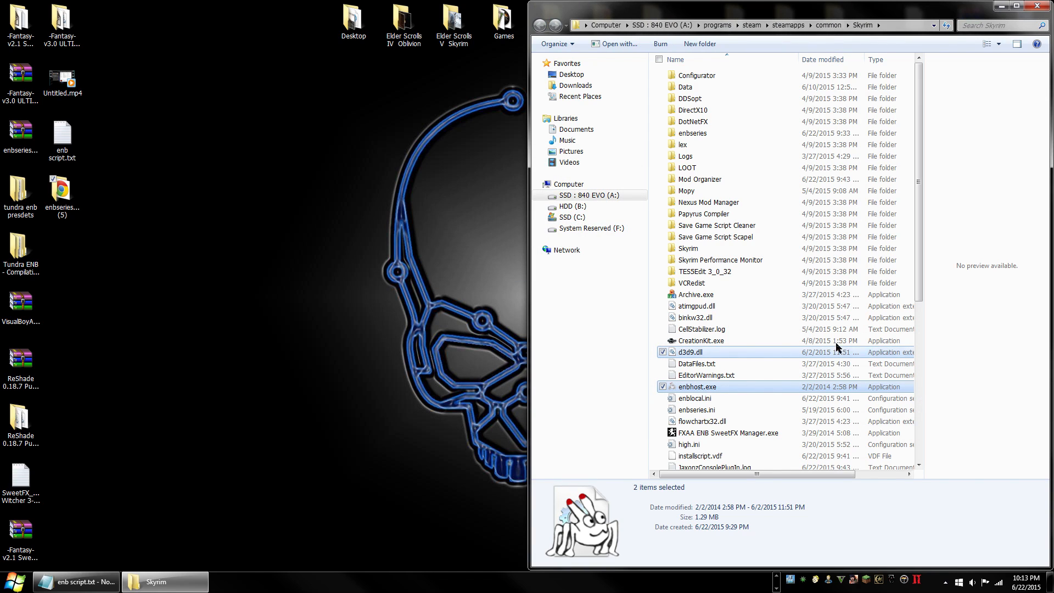
scroll(763, 307, "down", 5)
scroll(801, 305, "up", 5)
mouse_move(861, 19)
left_mouse_down()
mouse_move(803, 19)
mouse_move(841, 20)
left_mouse_up()
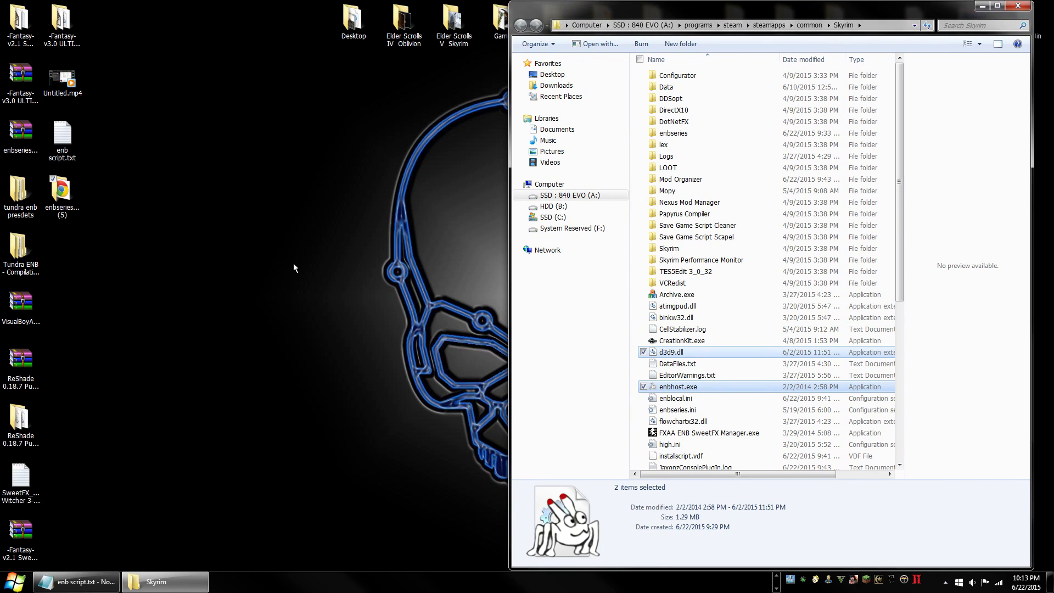
Switch to Chrome, close the ENBSeries v0.272 page, and bring up the Vividian ENB mod's file list.
left_click(775, 575)
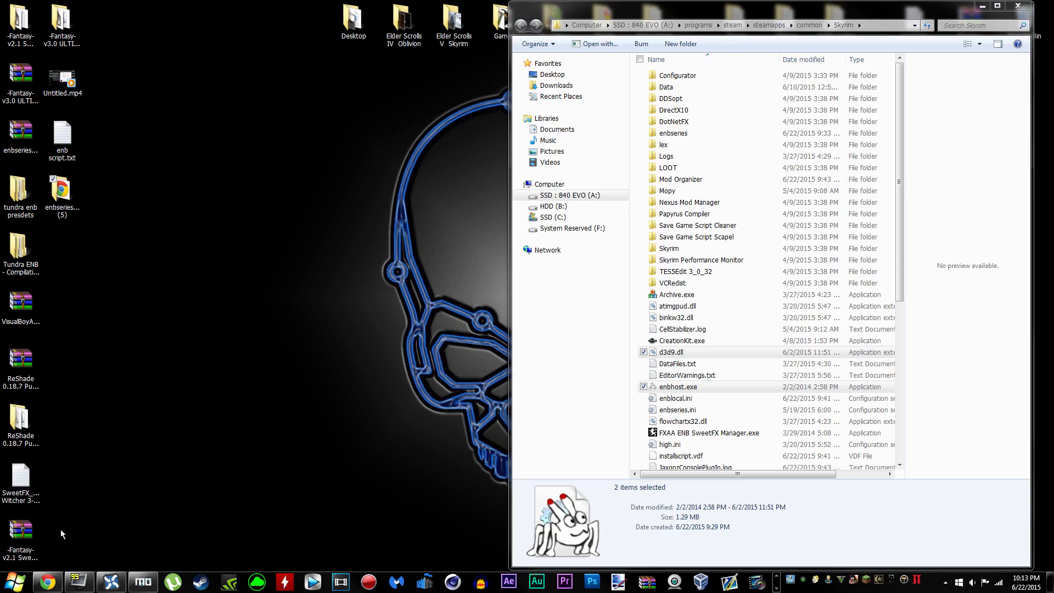
left_click(47, 581)
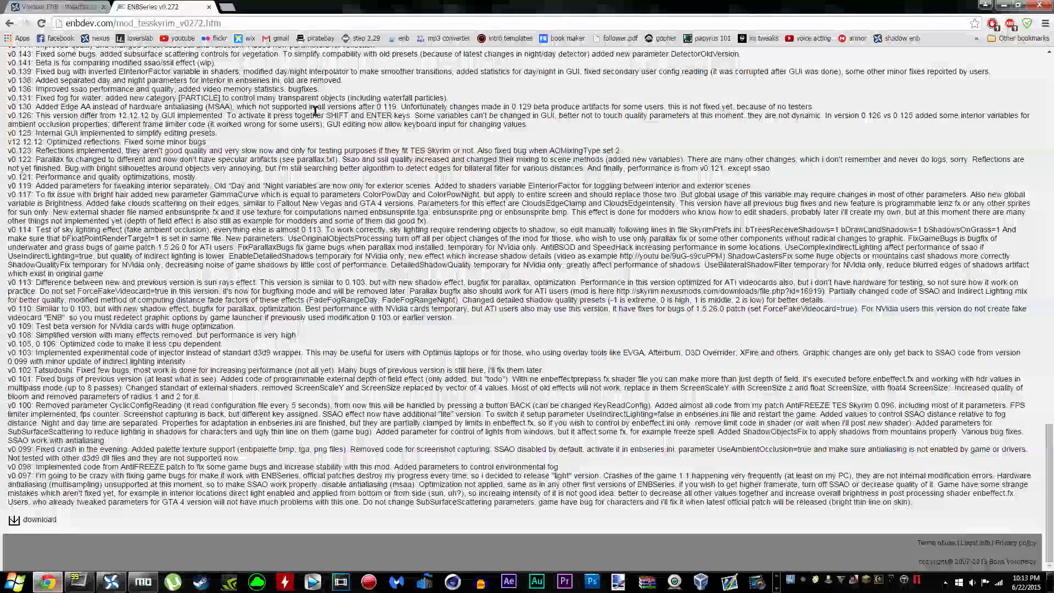
left_click(209, 7)
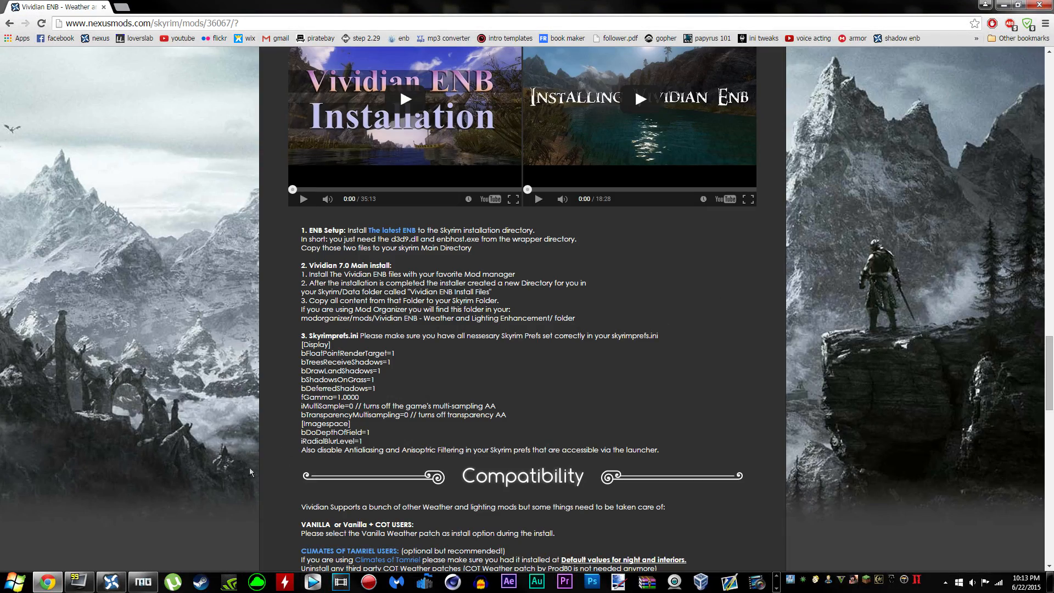
scroll(261, 469, "up", 15)
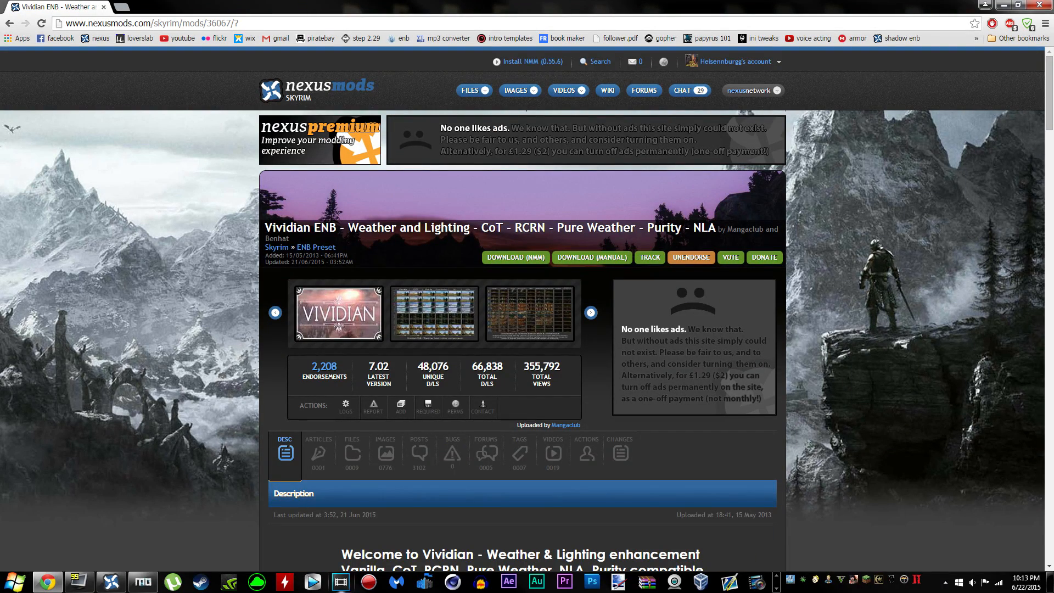
left_click(352, 456)
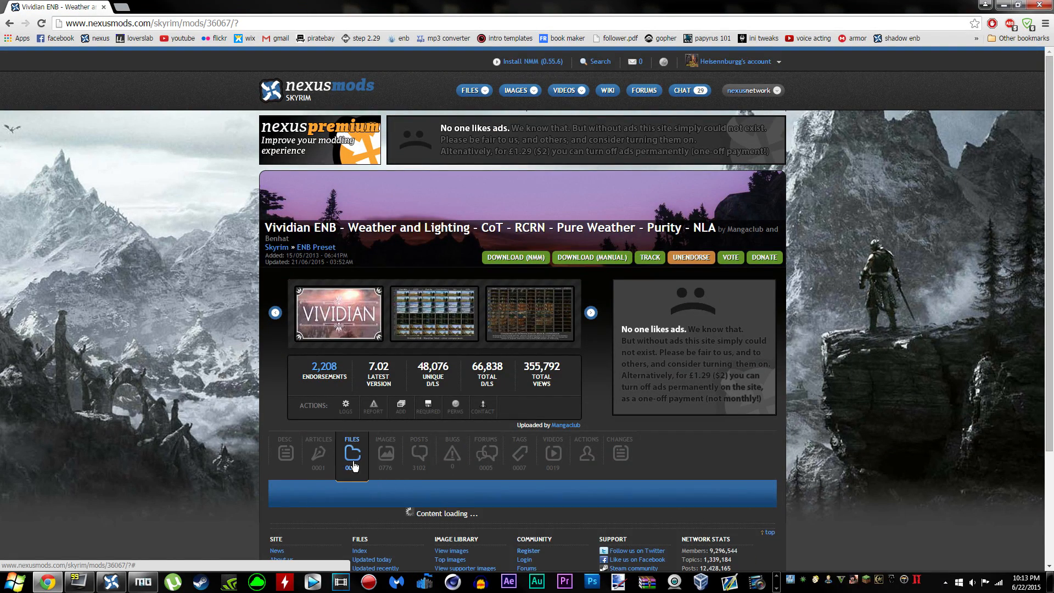
scroll(354, 467, "down", 5)
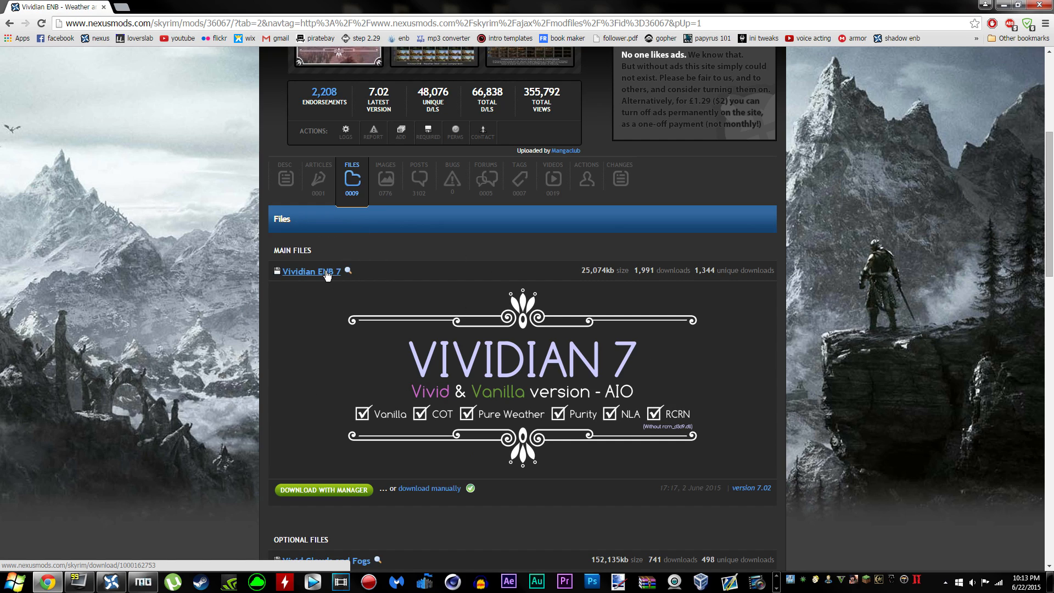
Examine the main file Vividian ENB 7 and the optional file Vivid Clouds and Fogs in the mod's file list.
scroll(331, 278, "down", 5)
scroll(327, 312, "up", 4)
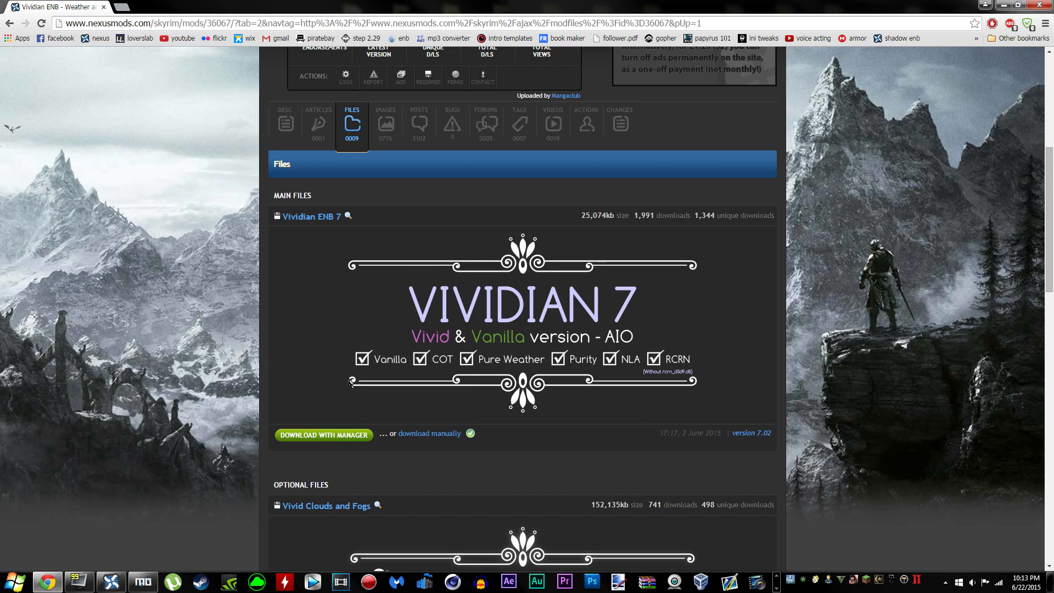
left_click(329, 436)
scroll(285, 472, "down", 1)
mouse_move(100, 567)
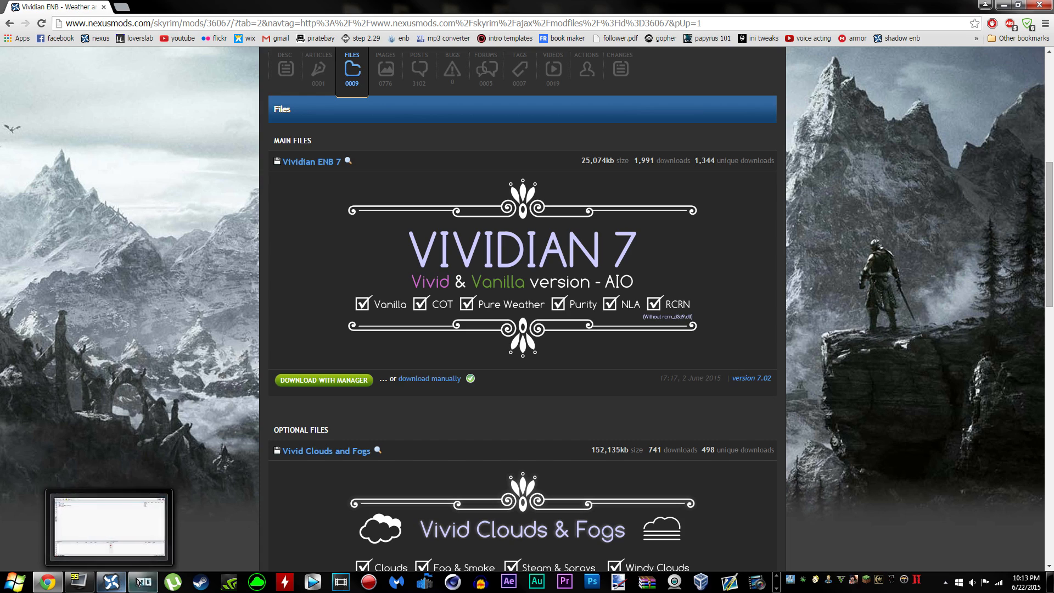
left_click(307, 379)
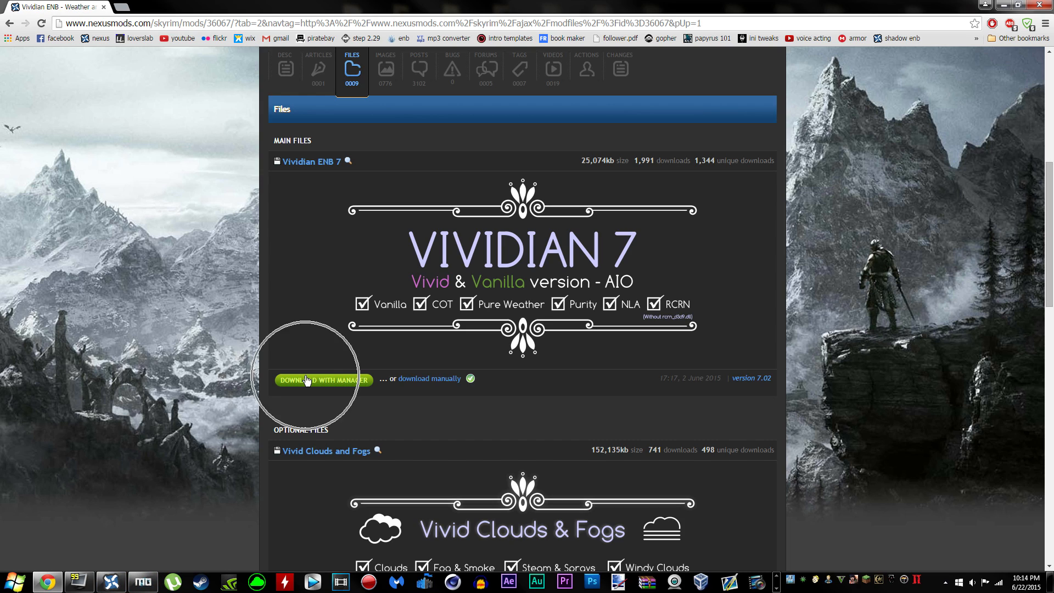
scroll(747, 304, "down", 2)
scroll(747, 303, "down", 2)
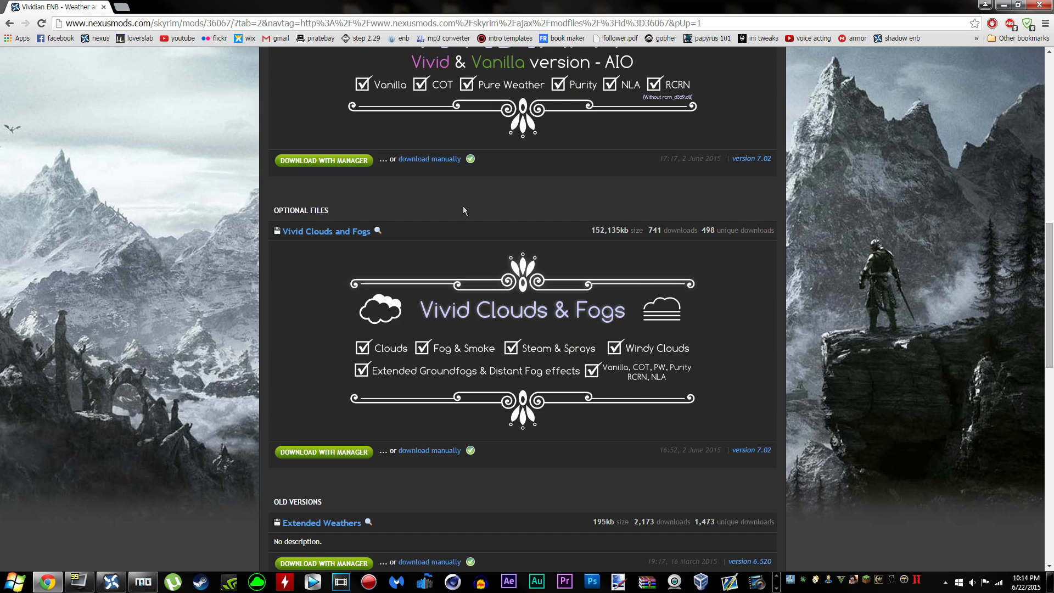
left_click(303, 218)
scroll(483, 376, "up", 3)
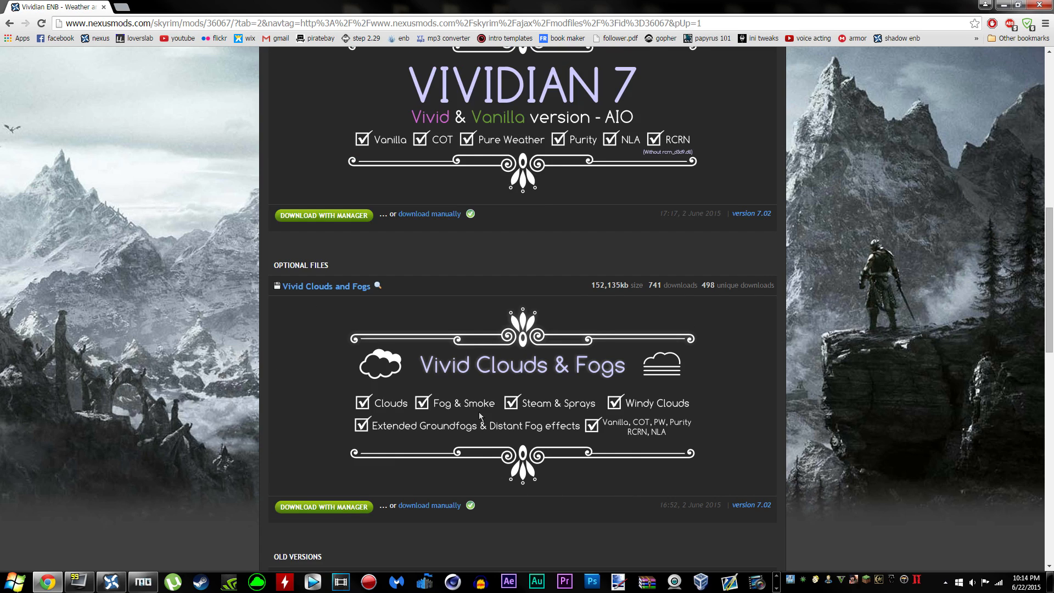
scroll(514, 367, "down", 2)
left_click(327, 511)
scroll(326, 478, "up", 4)
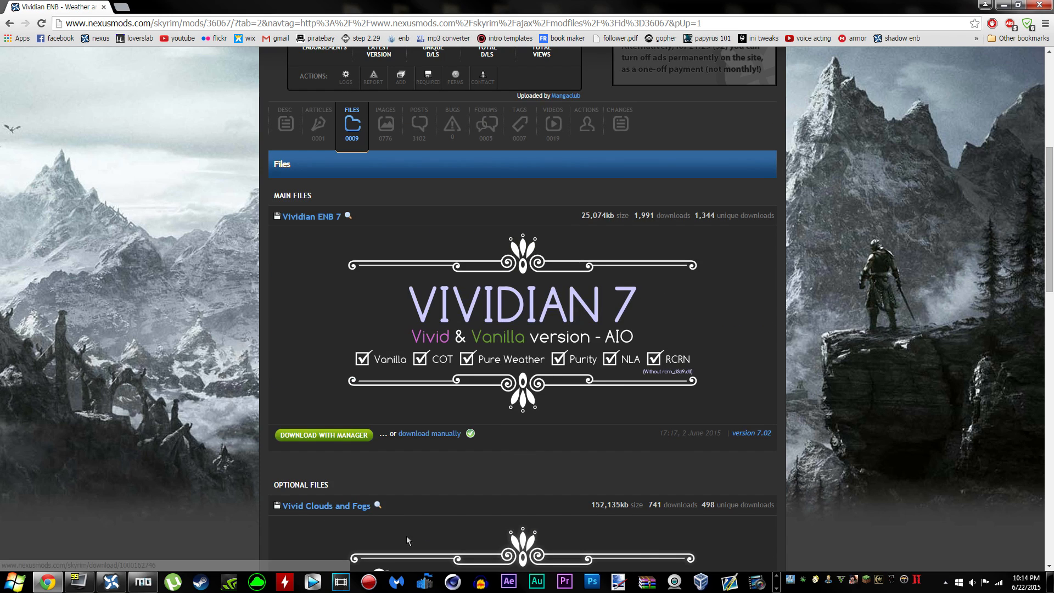
Download Vividian ENB 7 with the mod manager, continuing past the required-files notice and agreeing to download it again.
left_click(325, 442)
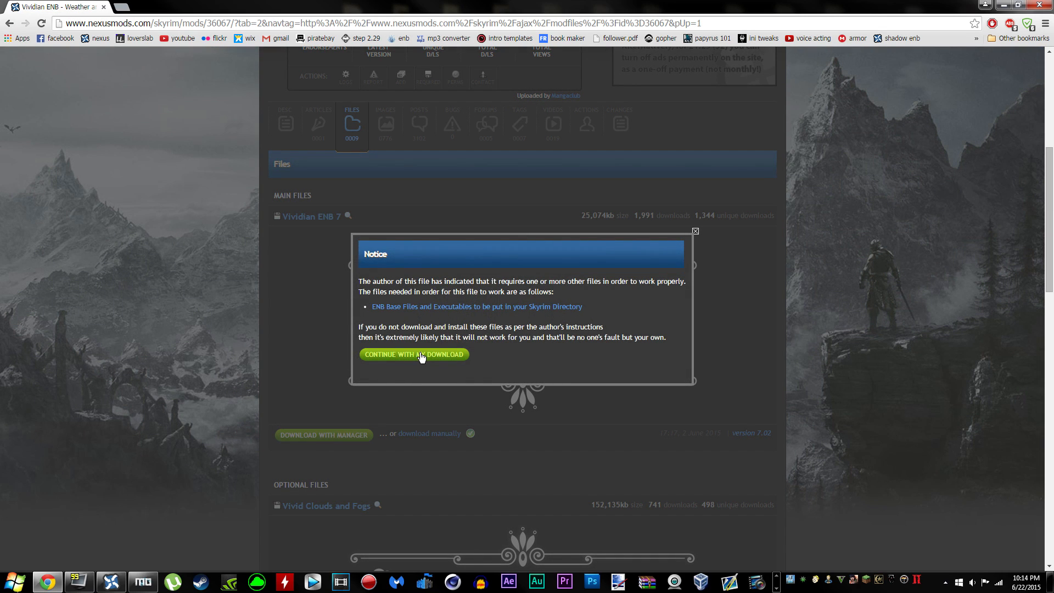
left_click(421, 355)
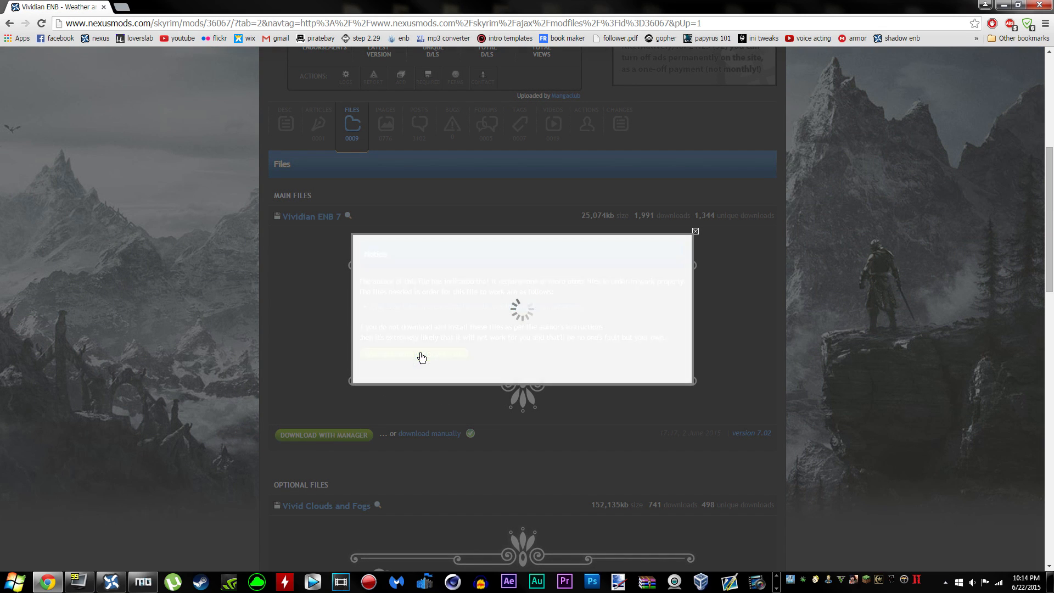
left_click(527, 380)
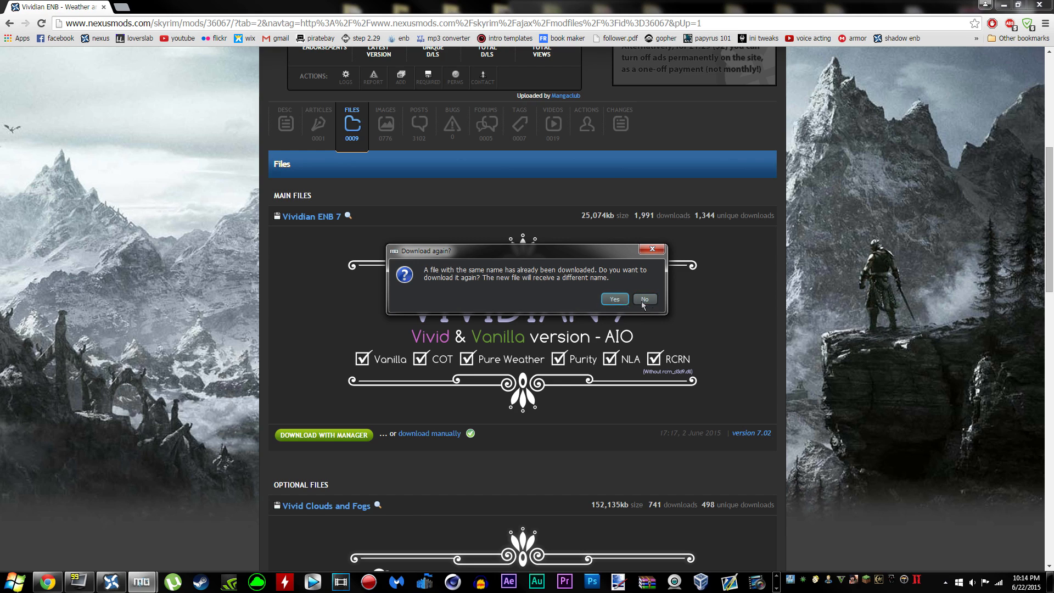
left_click(614, 299)
mouse_move(141, 580)
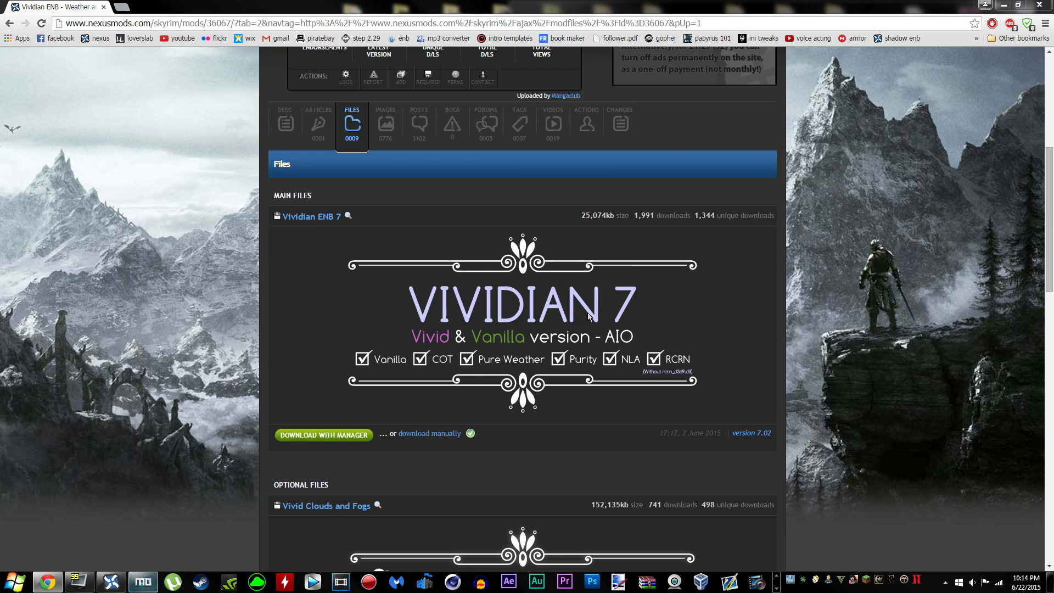
Switch to Mod Organizer, start installing the downloaded Vividian ENB 7 v7.02, and move and enlarge its installer window.
key("alt+Tab")
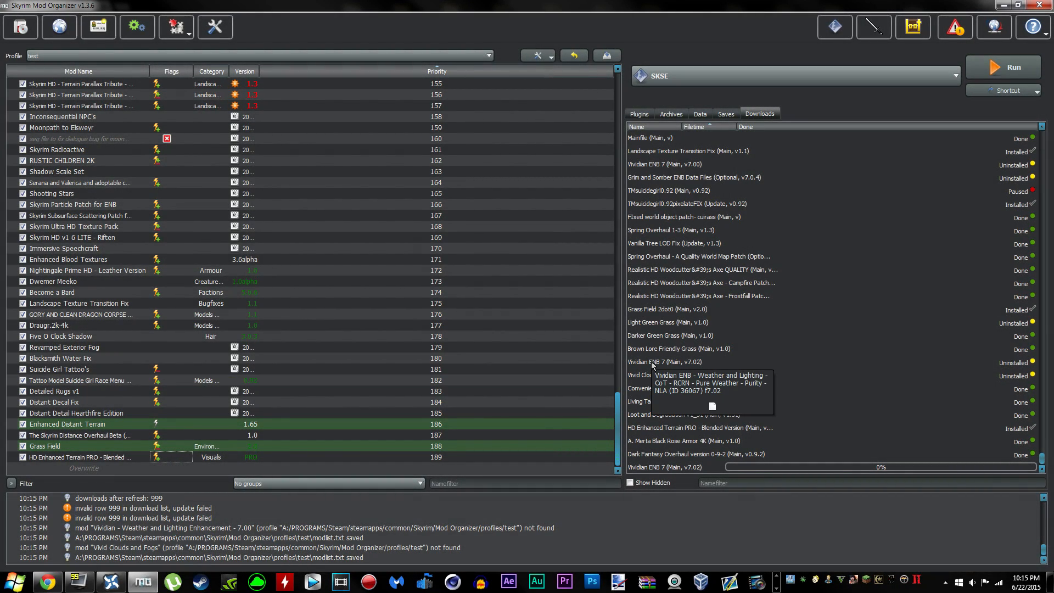
double_click(656, 366)
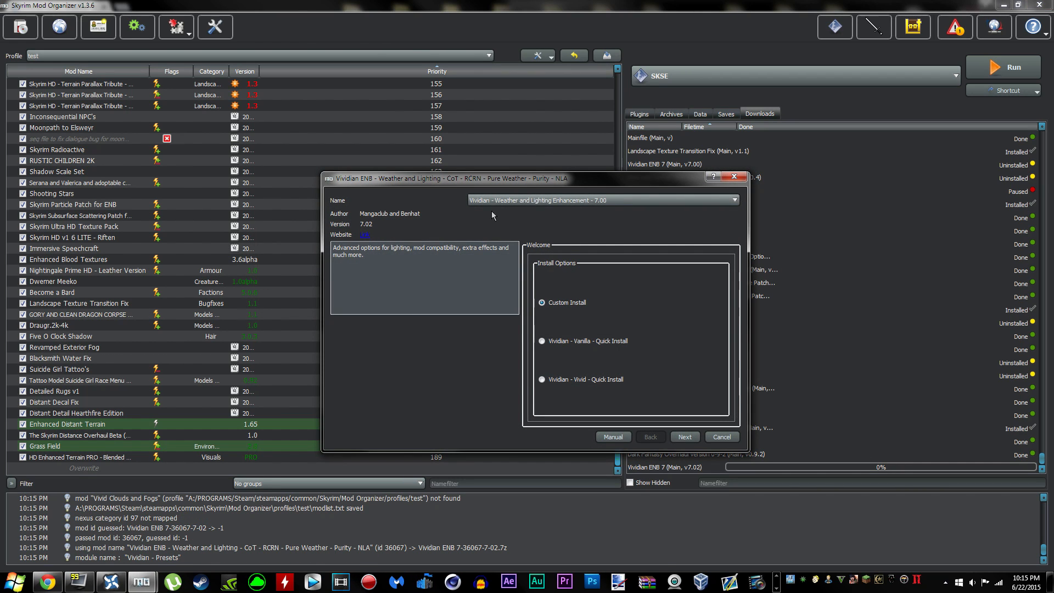
left_click_drag(542, 188, 223, 17)
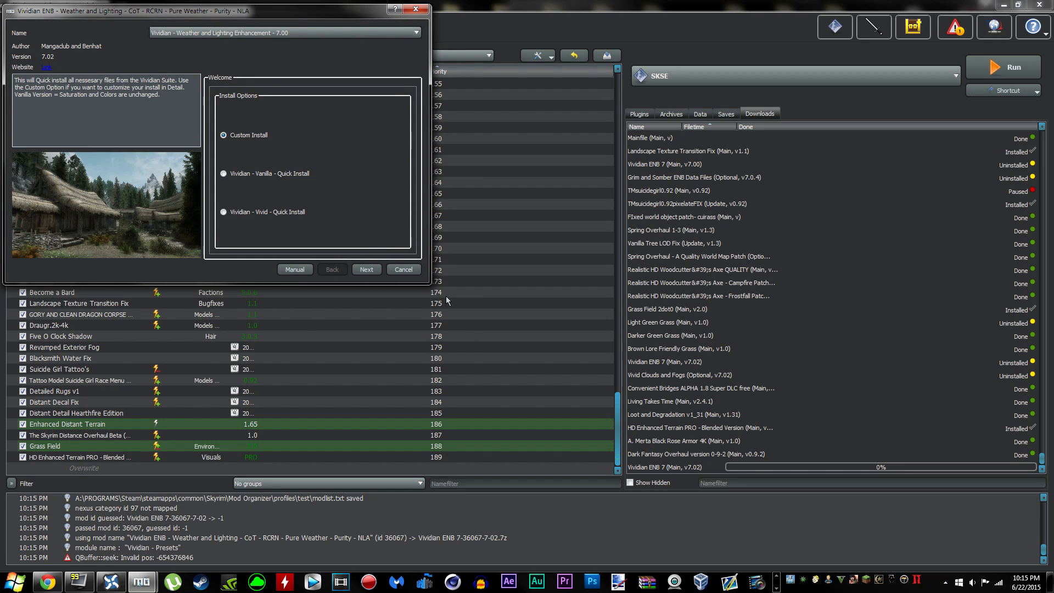
left_click_drag(429, 285, 630, 516)
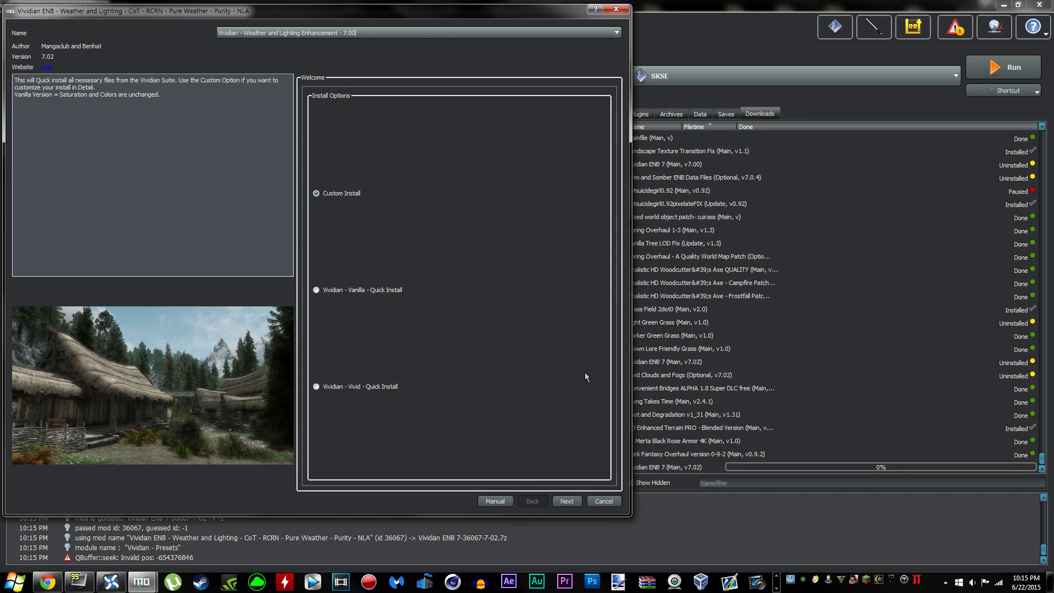
Choose Custom Install for Vividian ENB and proceed to the ENB main file options.
mouse_move(323, 192)
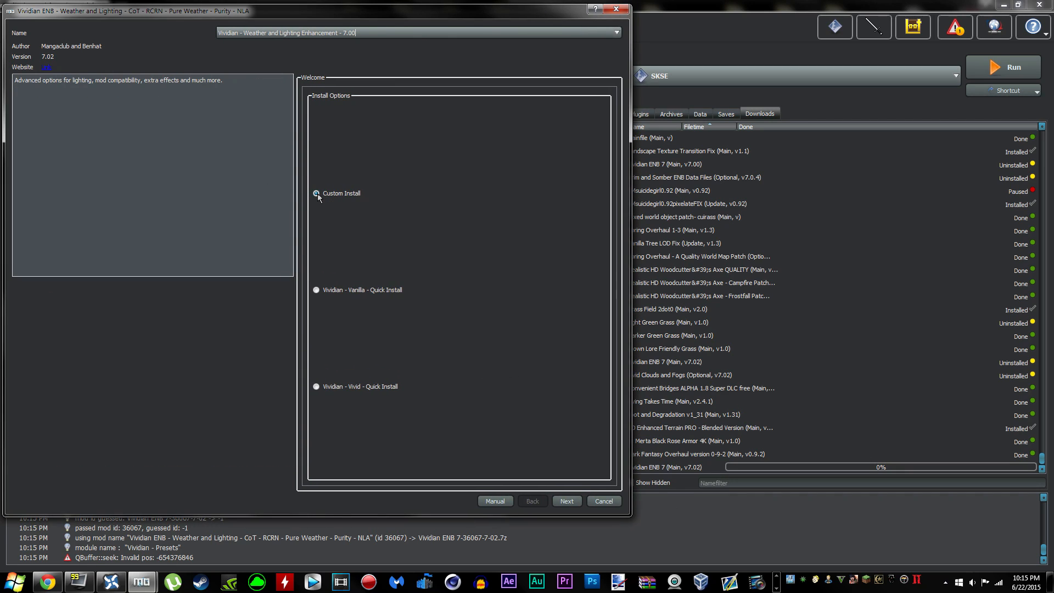
left_click(317, 195)
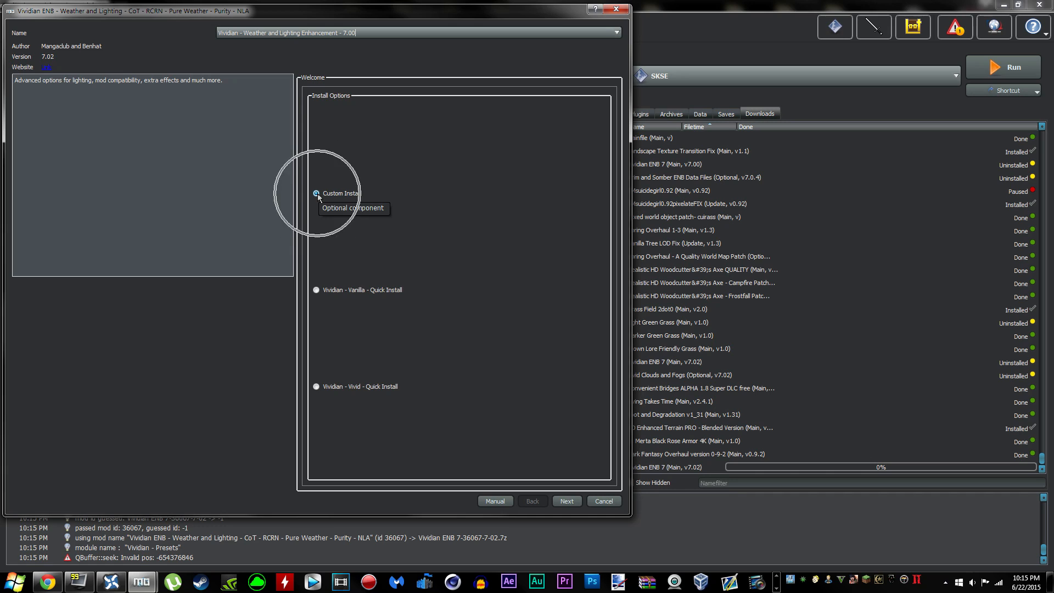
left_click(317, 195)
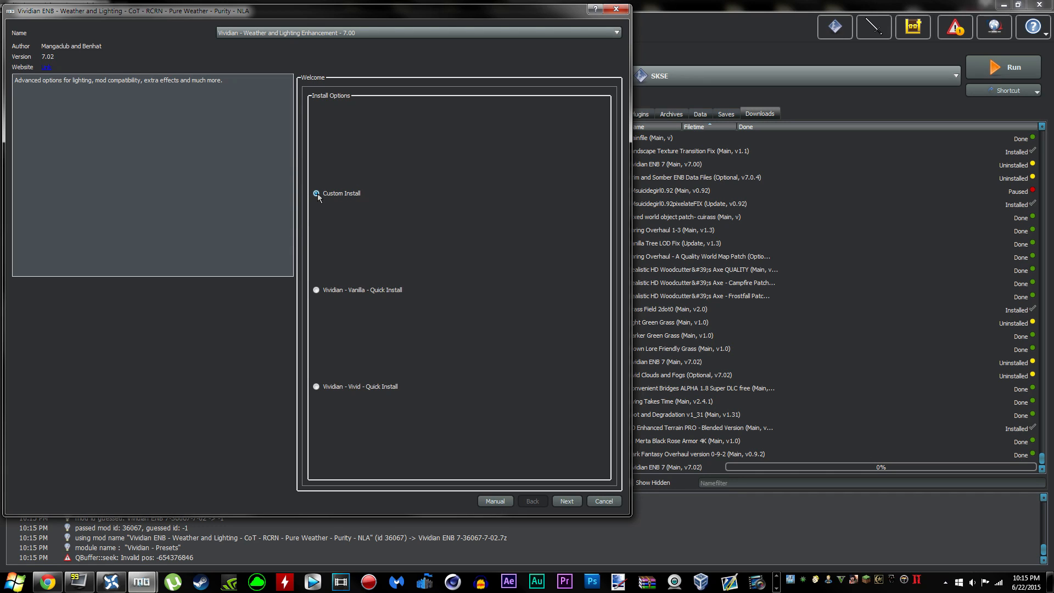
left_click(566, 502)
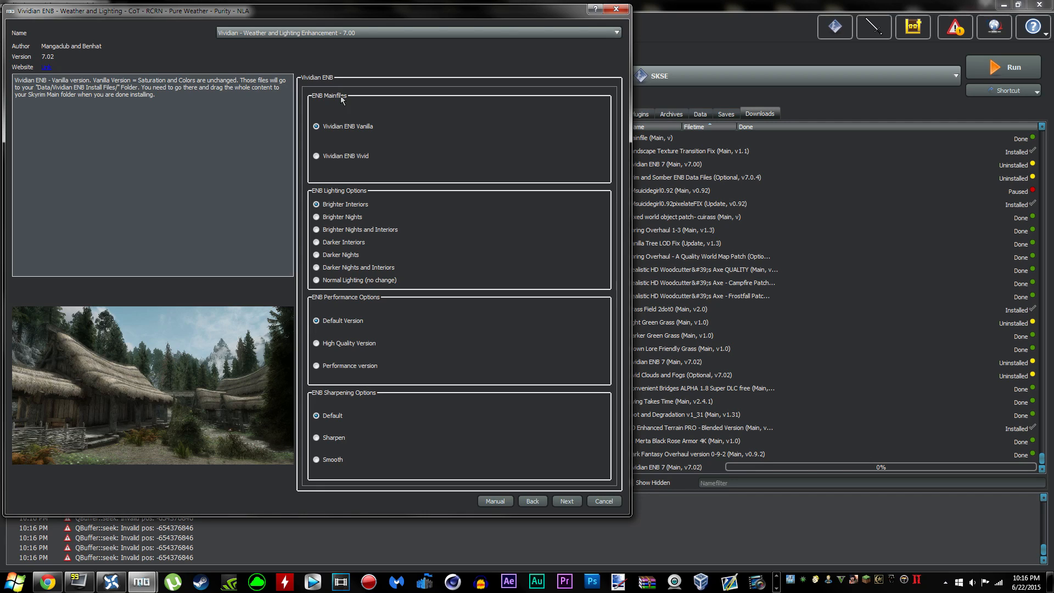
Select Vividian ENB Vivid with Darker Nights and Interiors, High Quality Version, and Default sharpening.
left_click(322, 96)
left_click(362, 130)
left_click(356, 156)
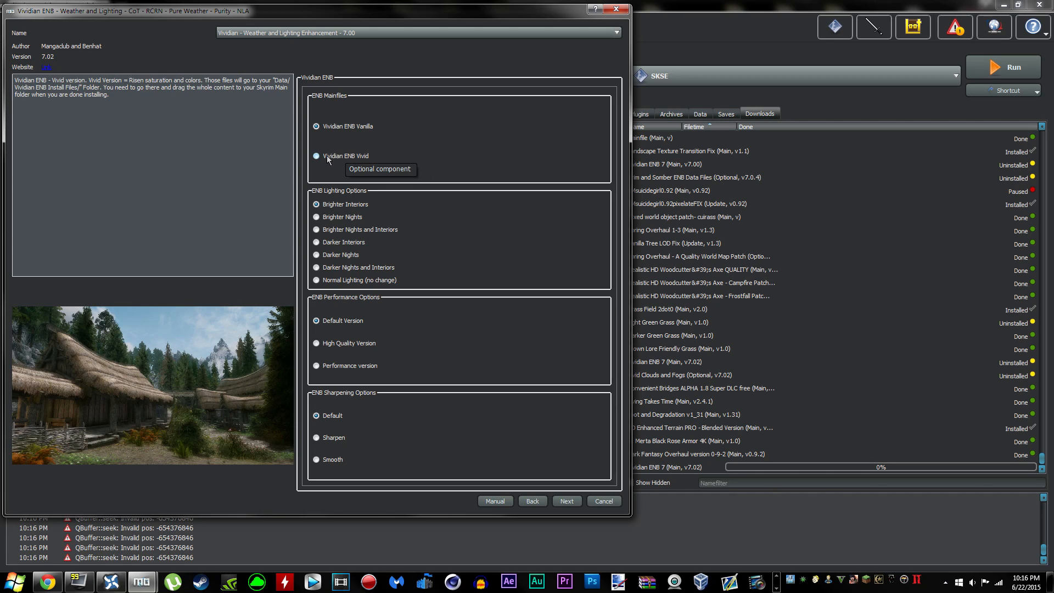
left_click_drag(125, 94, 25, 74)
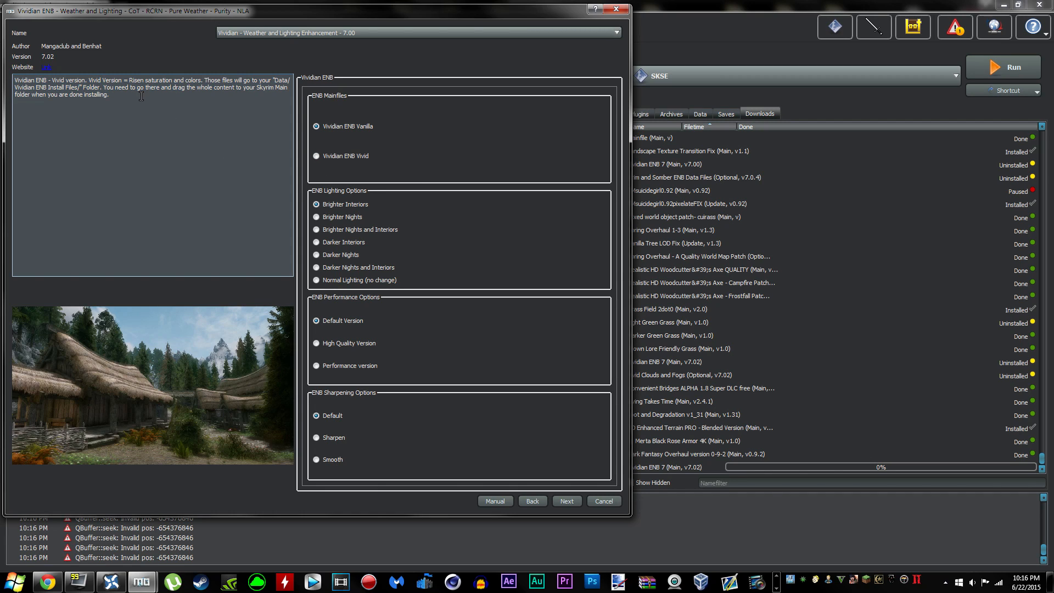
left_click(317, 157)
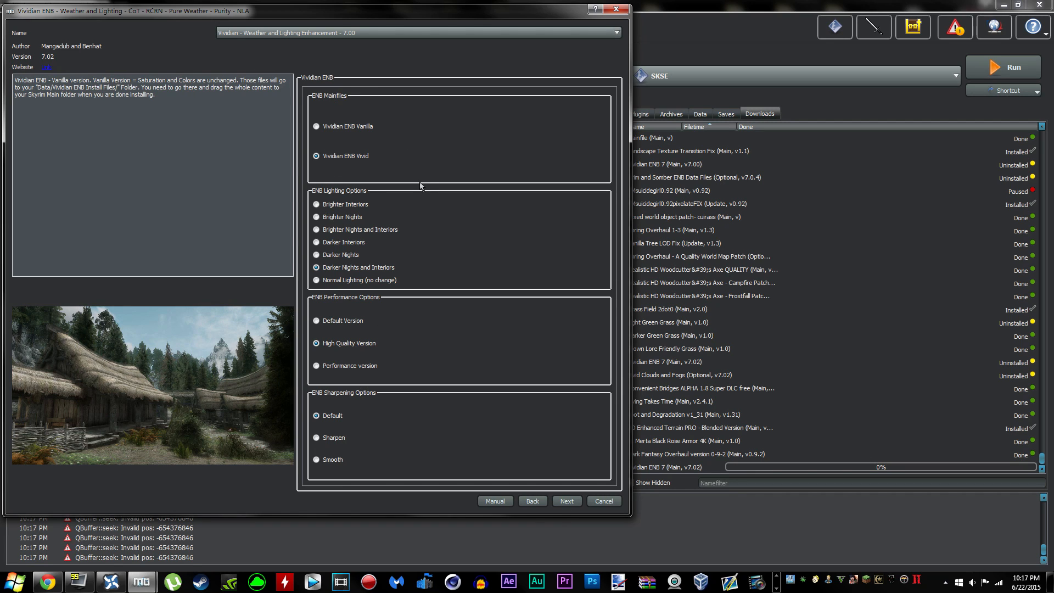
Proceed through the interior lighting mods with ELE Lite 0.95a set to None, and enable the optional Enblocal.ini File.
left_click(570, 502)
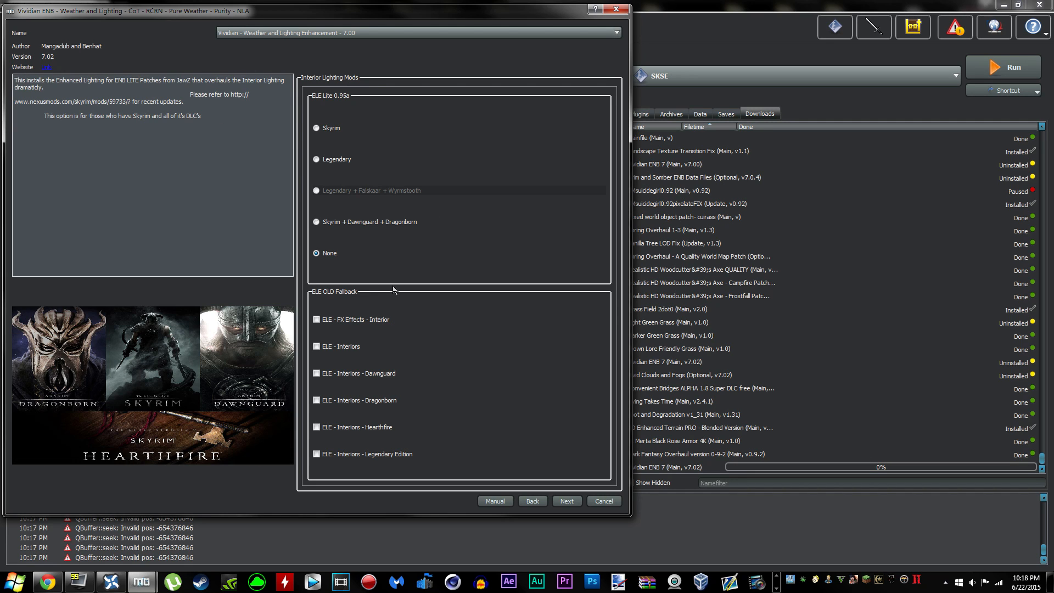
left_click(565, 501)
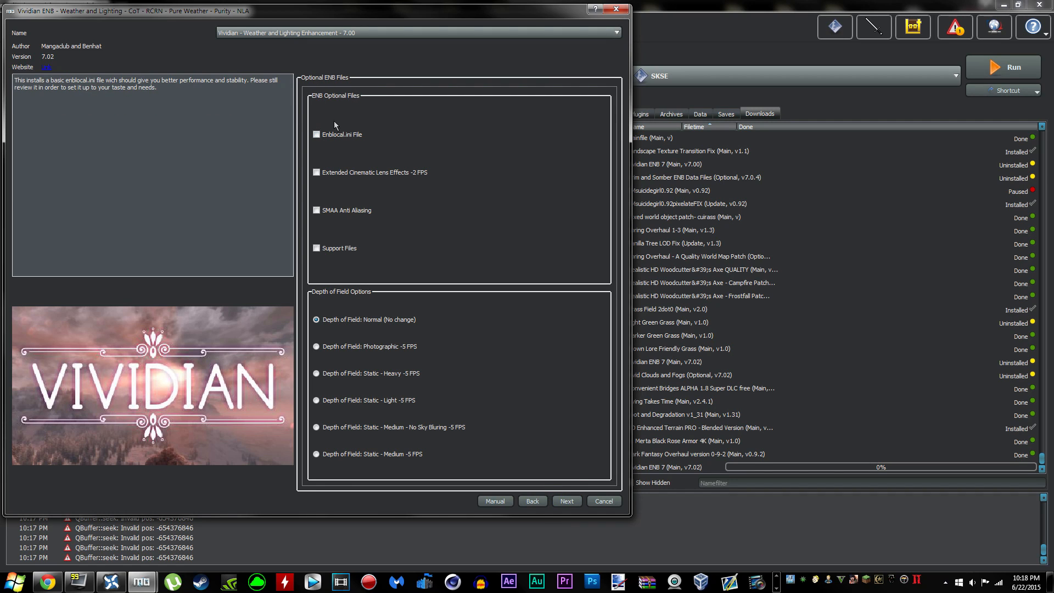
left_click(316, 135)
Read the descriptions of the optional Support Files, Extended Cinematic Lens Effects, and SMAA Anti Aliasing.
left_click(317, 249)
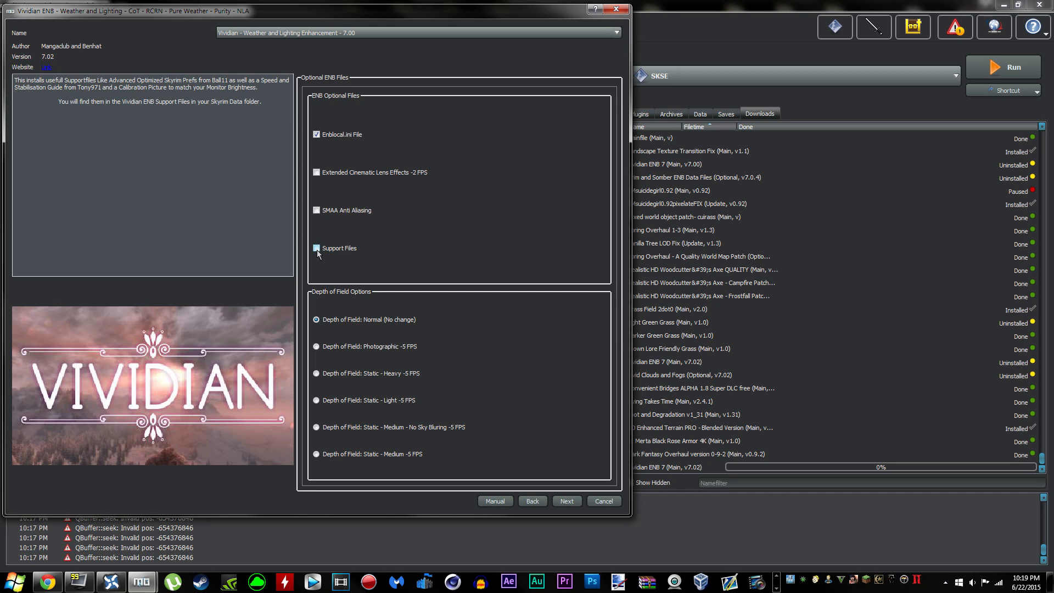
left_click_drag(15, 79, 218, 110)
left_click(218, 110)
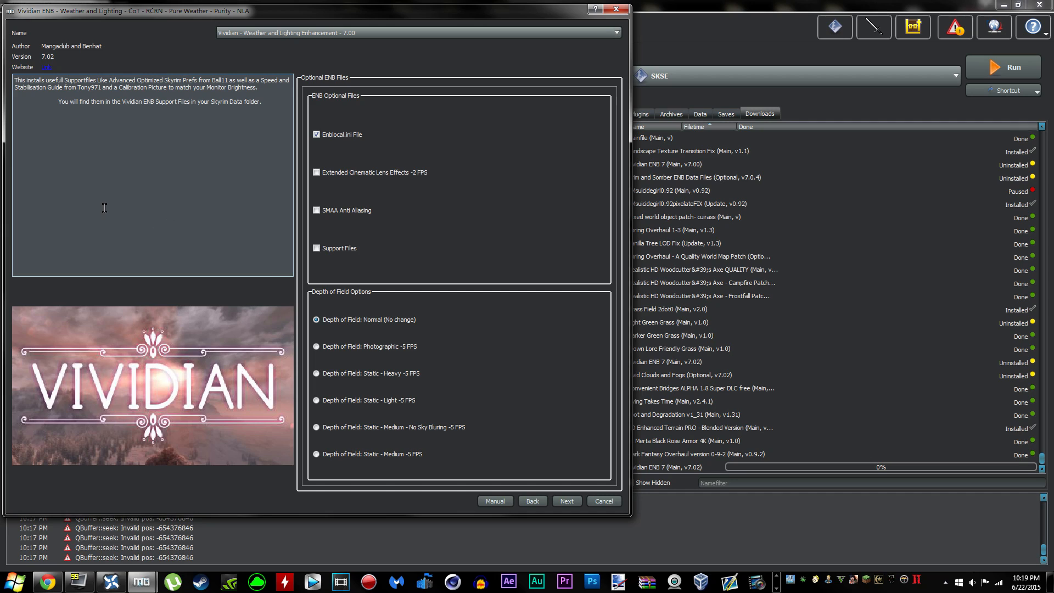
mouse_move(366, 181)
mouse_move(331, 213)
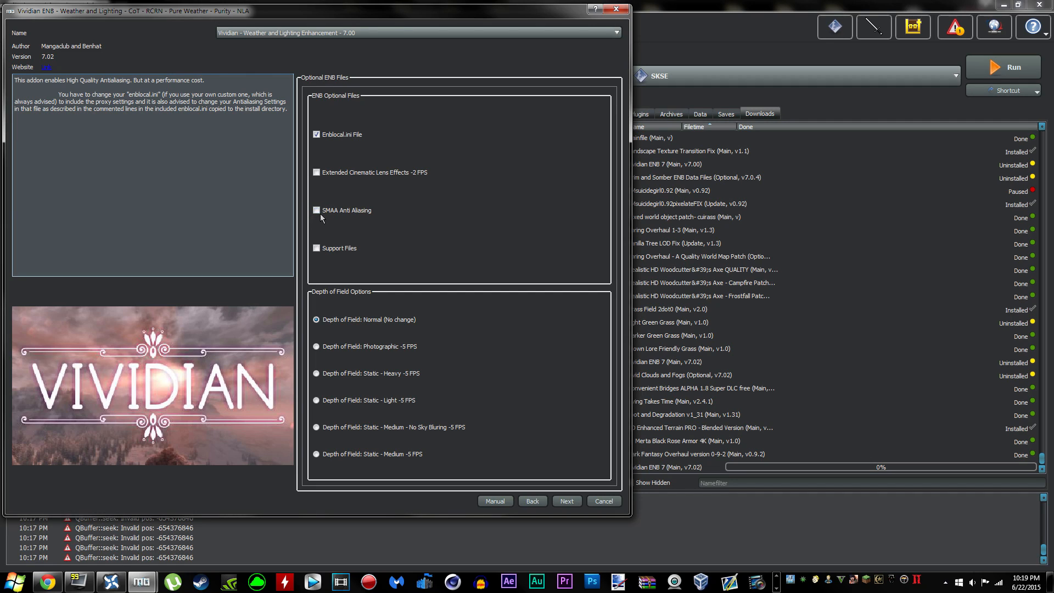
left_click_drag(278, 124, 15, 76)
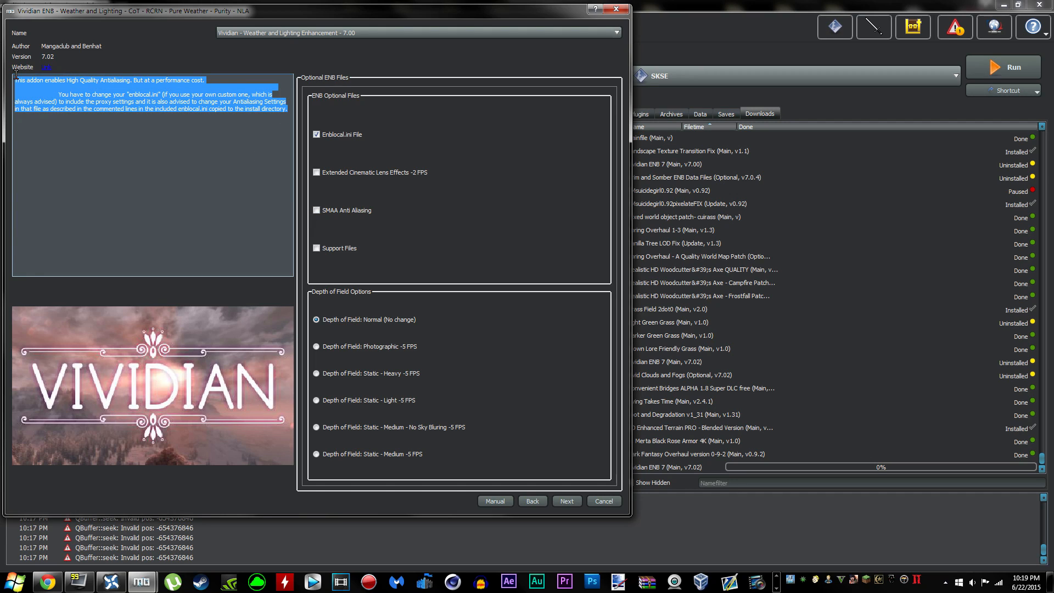
left_click(249, 120)
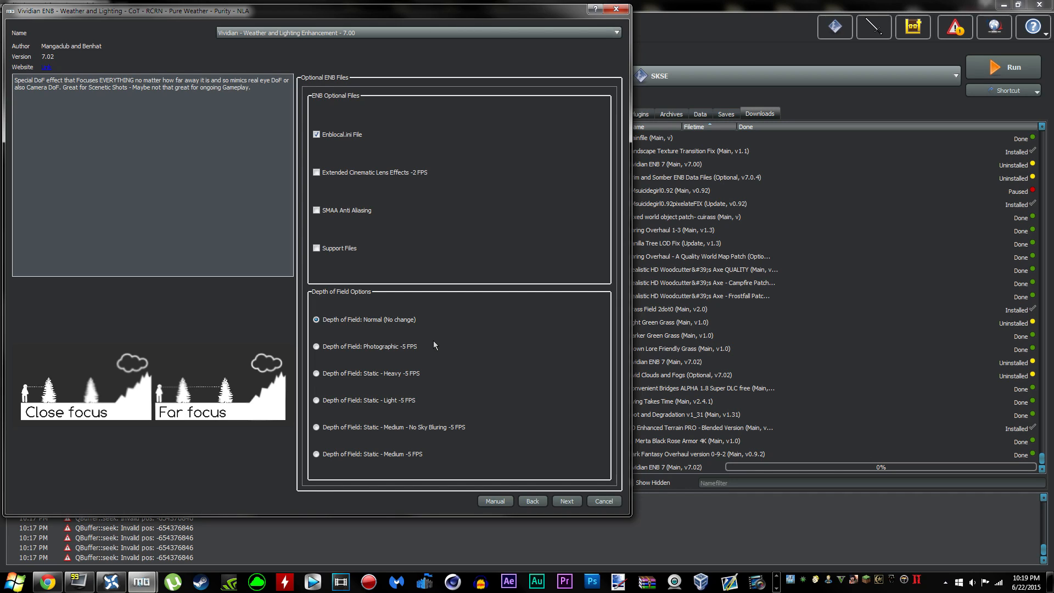
Proceed with Depth of Field left at Normal, and read the Dim Torches description under Skyrim Fixes.
left_click(566, 501)
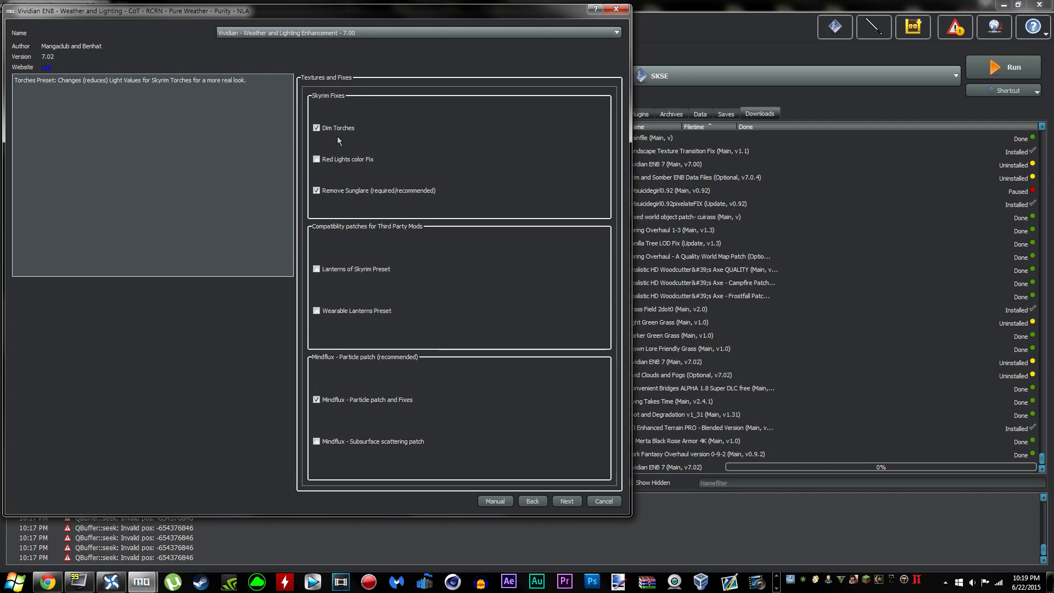
mouse_move(327, 130)
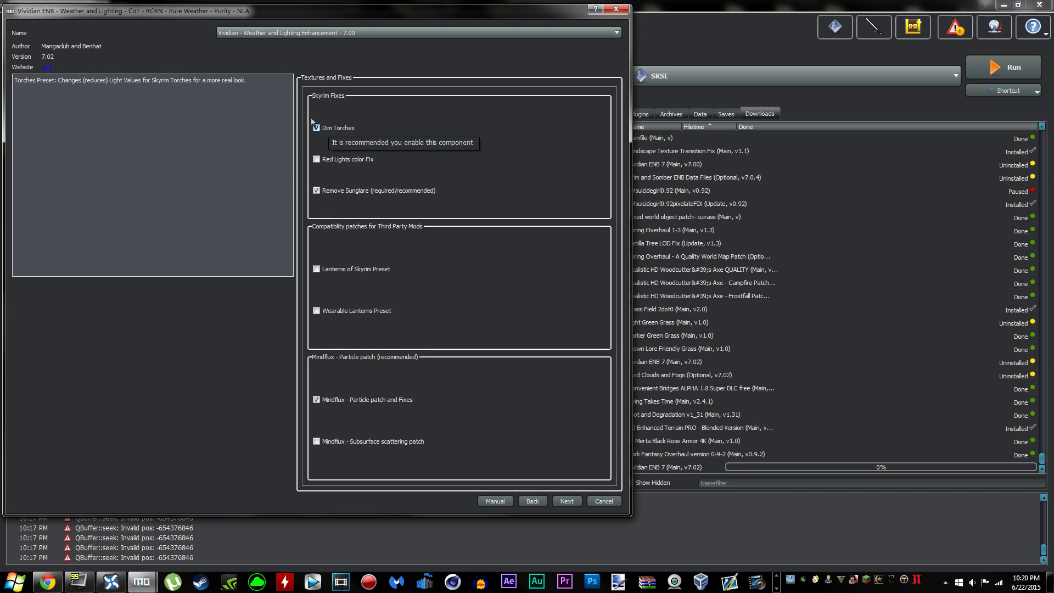
mouse_move(257, 86)
left_mouse_down()
mouse_move(15, 80)
mouse_move(262, 66)
left_mouse_up()
left_click(253, 79)
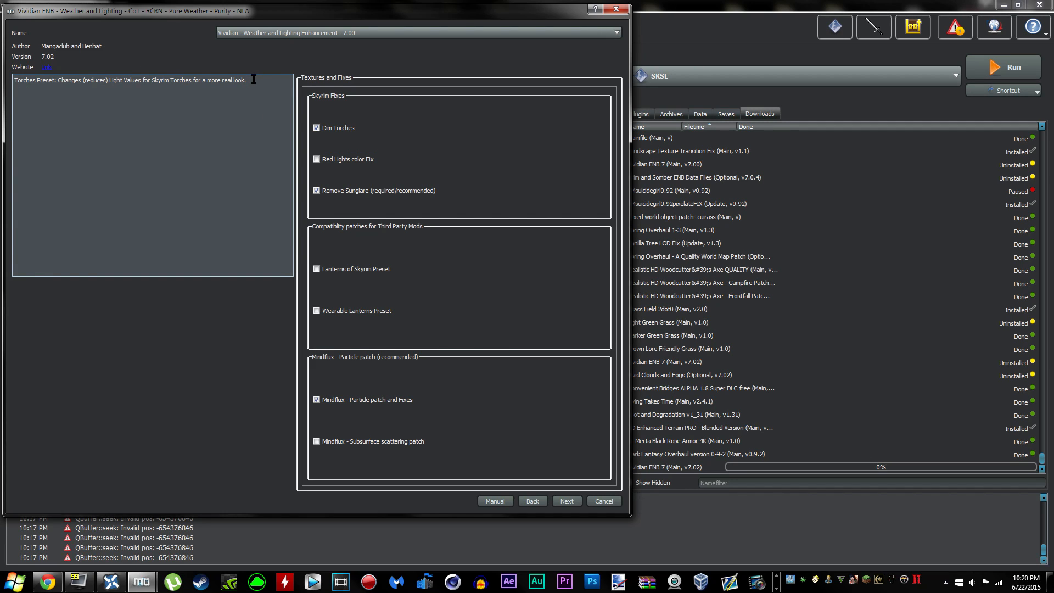
triple_click(127, 80)
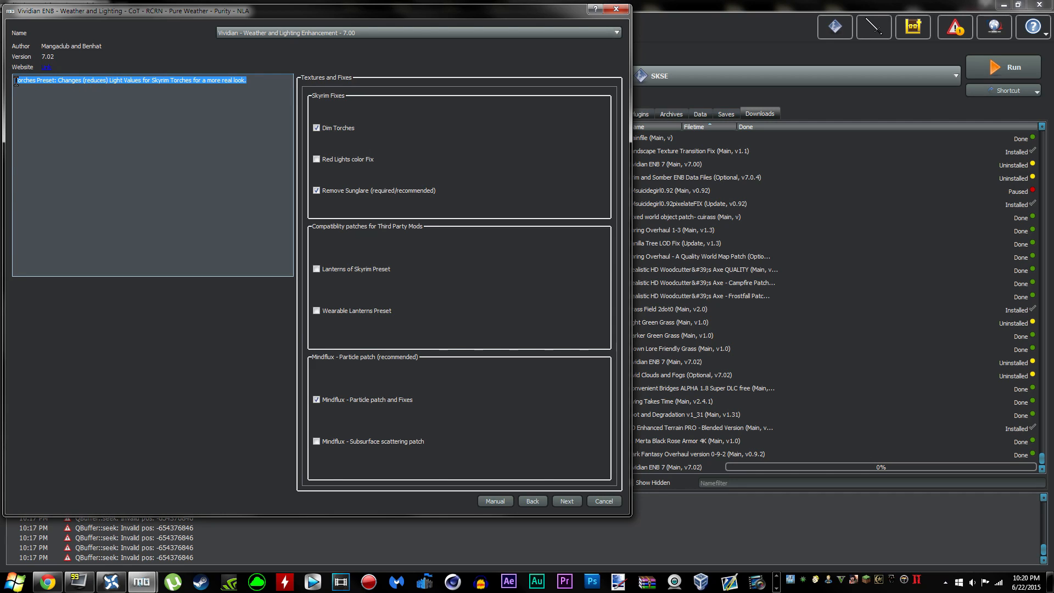
left_click(273, 82)
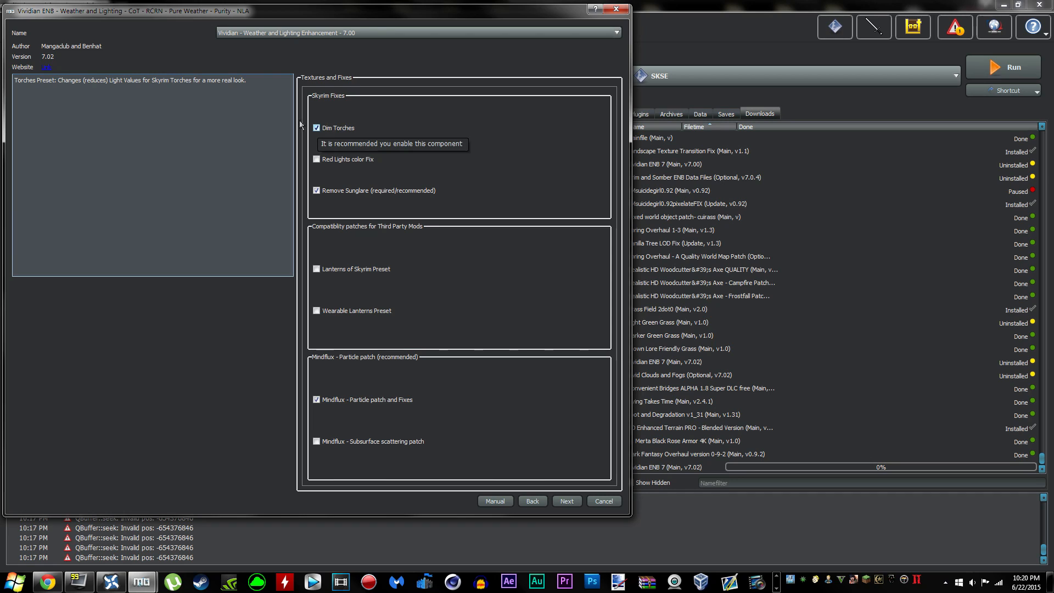
left_click_drag(254, 85, 15, 83)
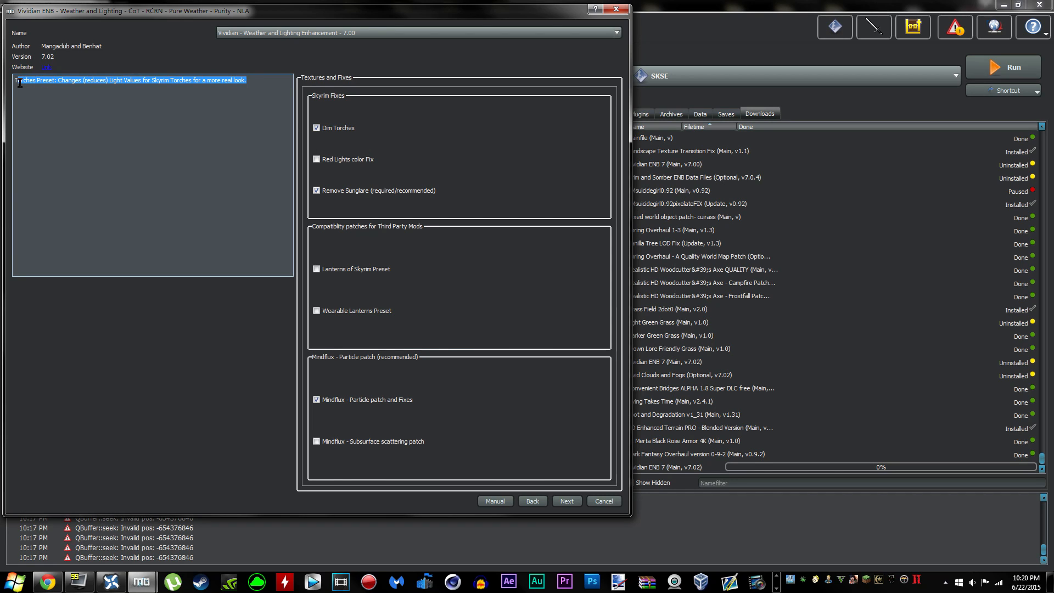
left_click(15, 82)
Review the remaining fix descriptions and proceed with Dim Torches, Remove Sunglare, and Mindflux - Particle patch and Fixes enabled.
mouse_move(342, 161)
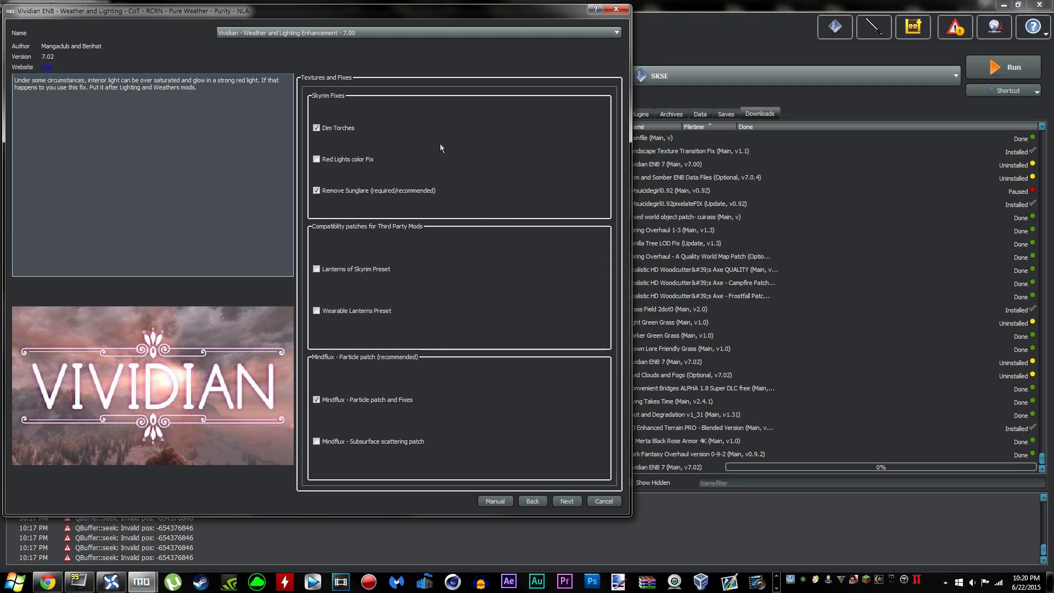
mouse_move(334, 193)
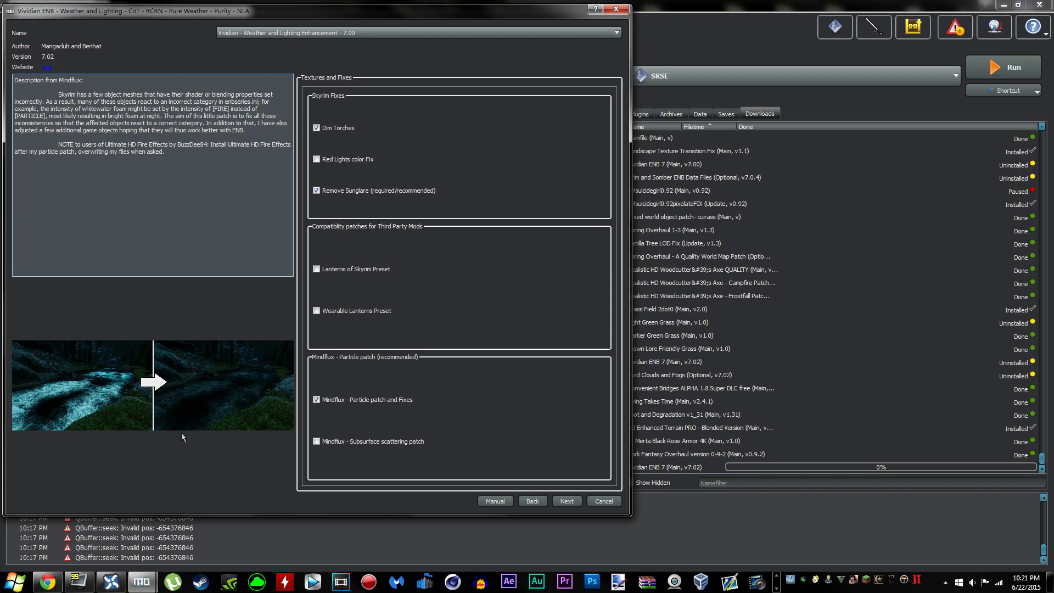
mouse_move(331, 445)
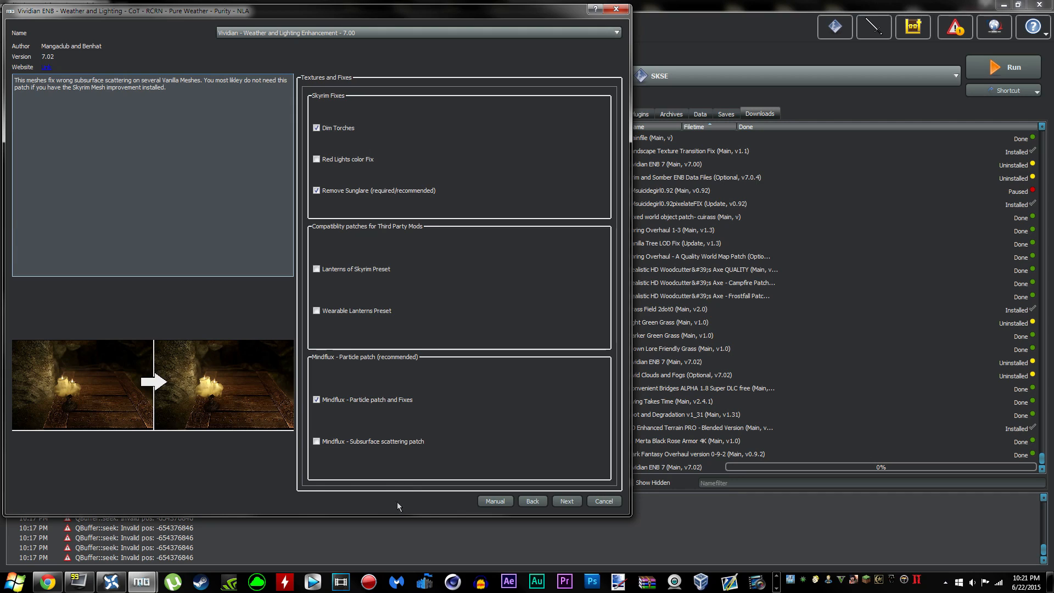
left_click(566, 501)
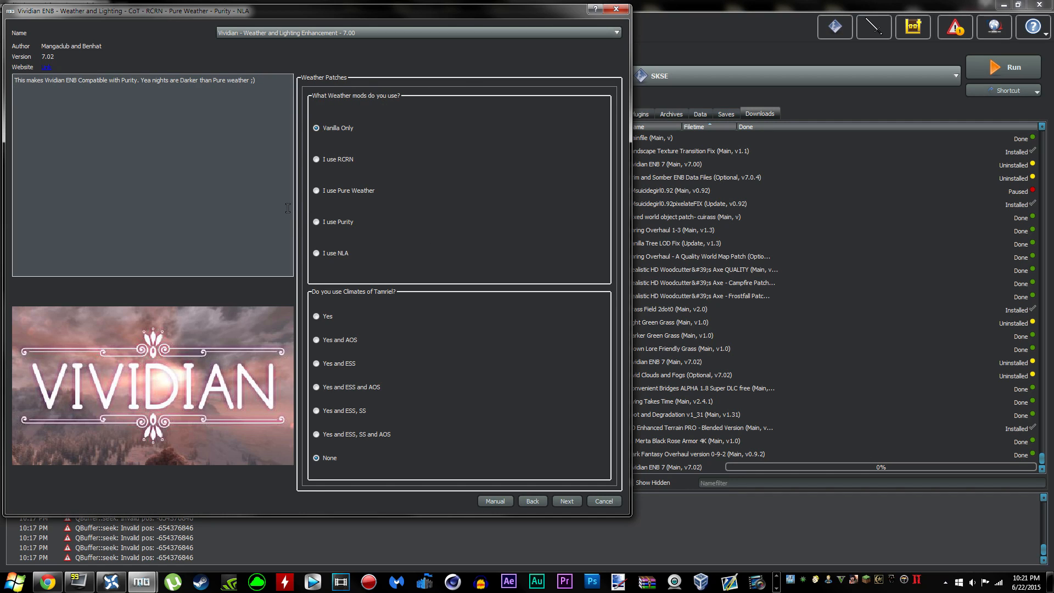
Set the weather mod to Purity with Climates of Tamriel left at None, and proceed to the final installer page.
left_click(318, 223)
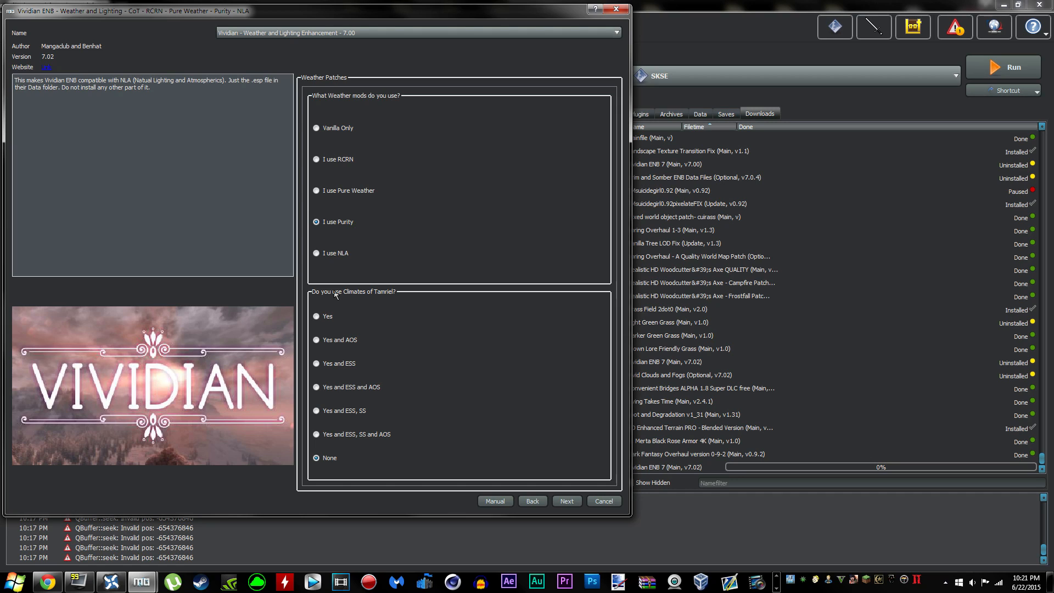
left_click(350, 341)
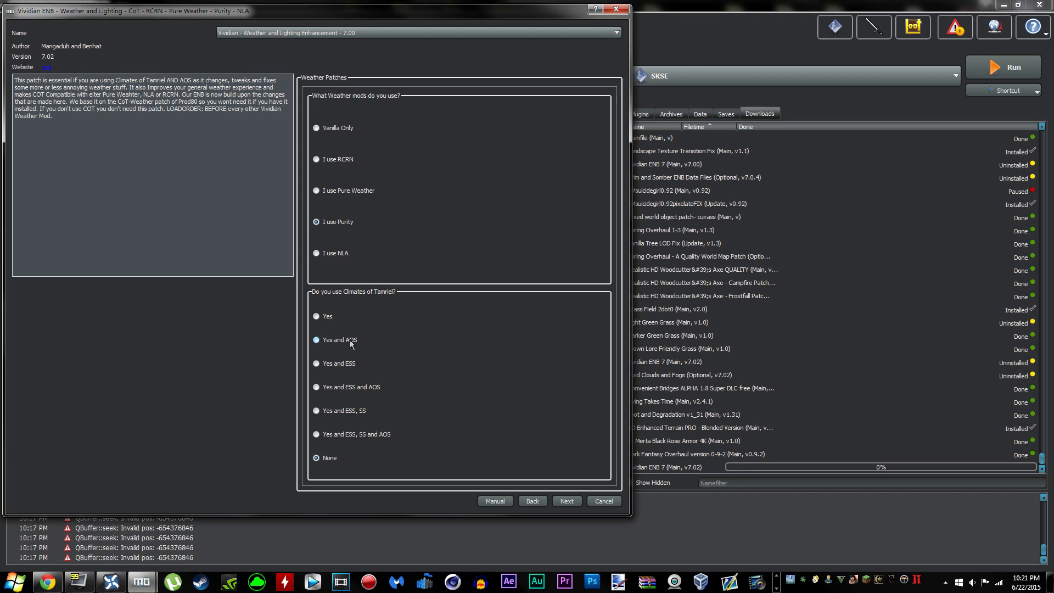
left_click(353, 364)
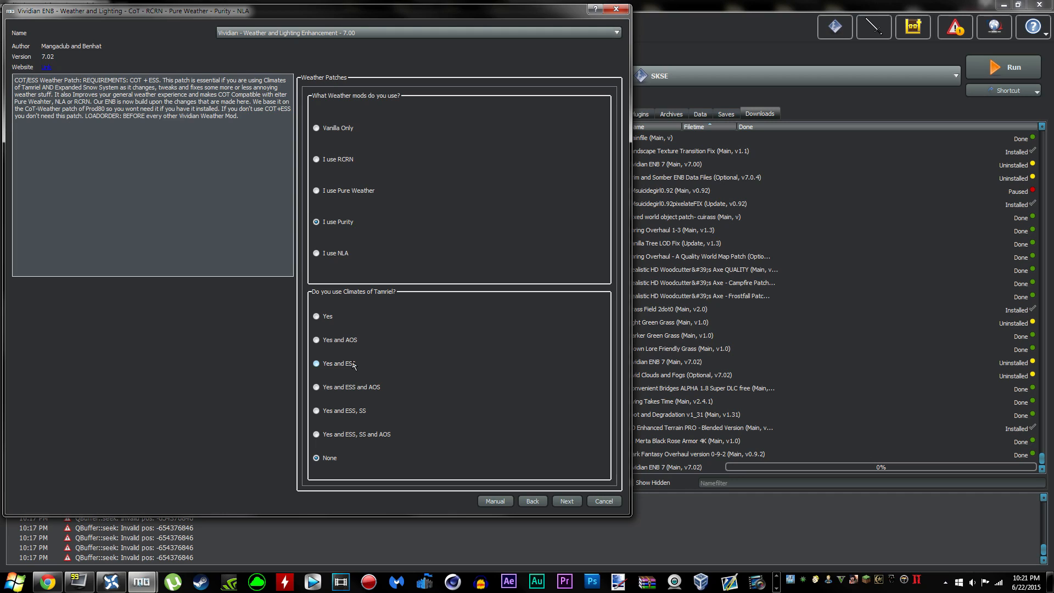
left_click(363, 413)
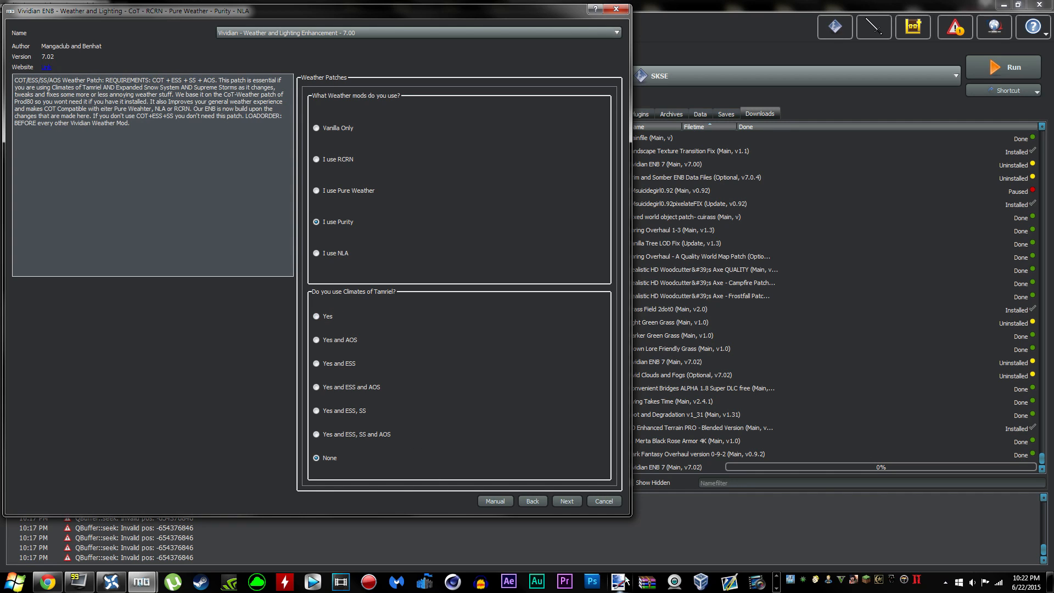
left_click(567, 502)
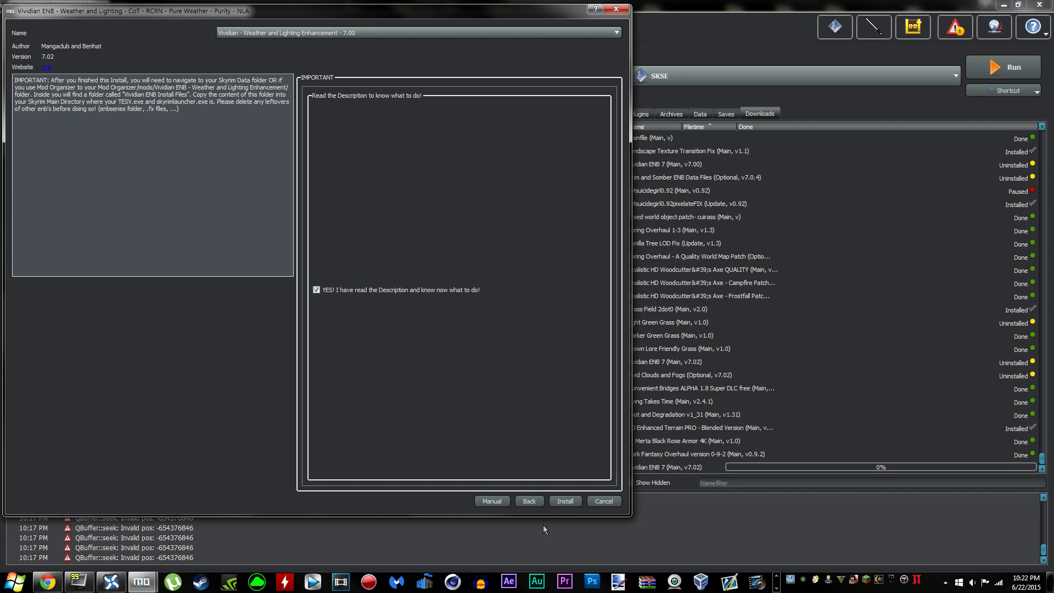
Install Vividian - Weather and Lighting Enhancement and enable it in the mod list.
left_click(565, 500)
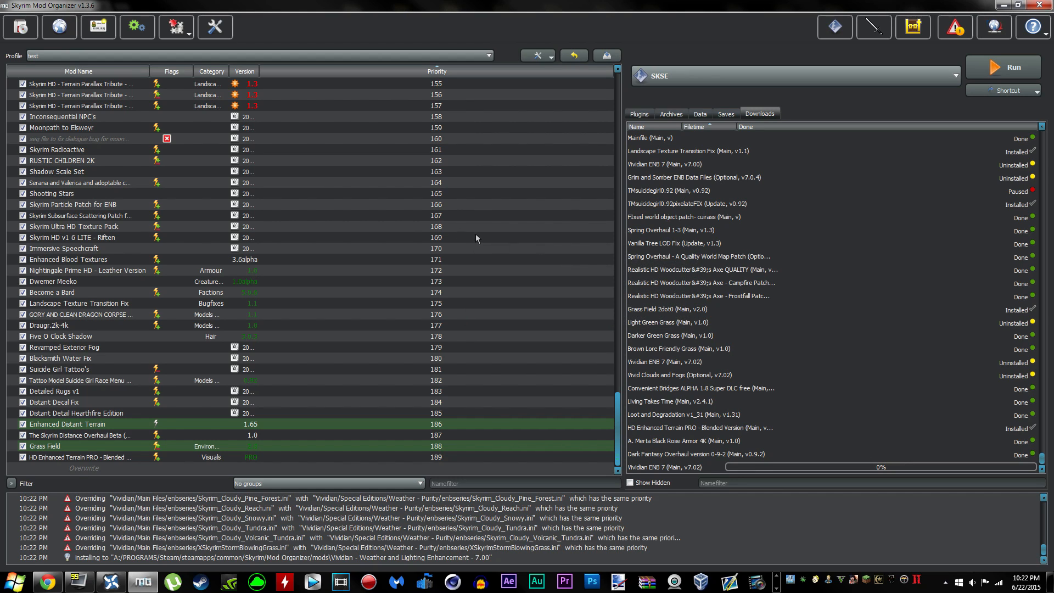
left_click(185, 357)
left_click(203, 182)
left_click(27, 457)
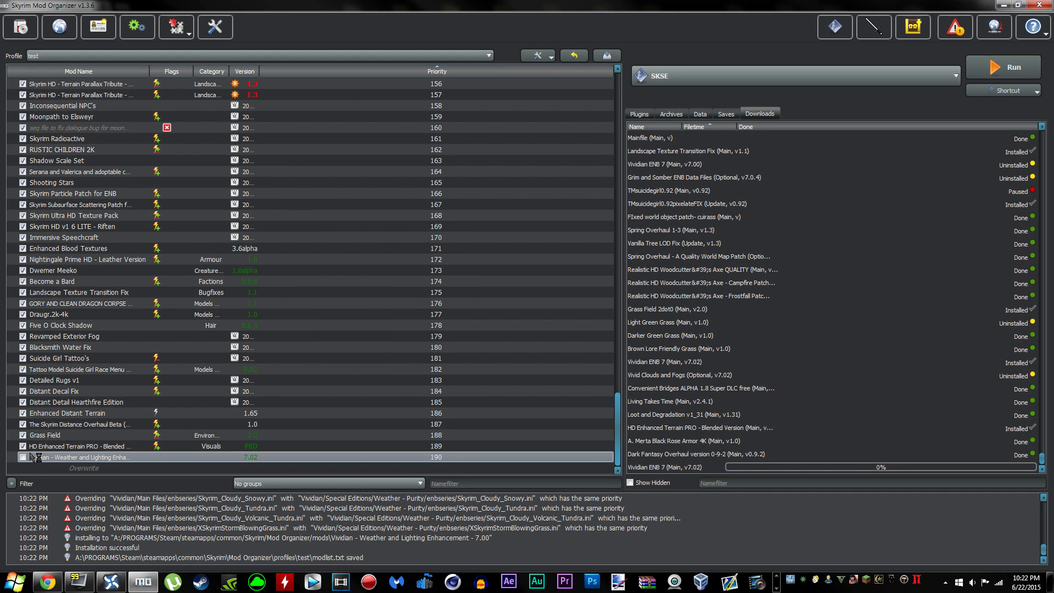
left_click(23, 456)
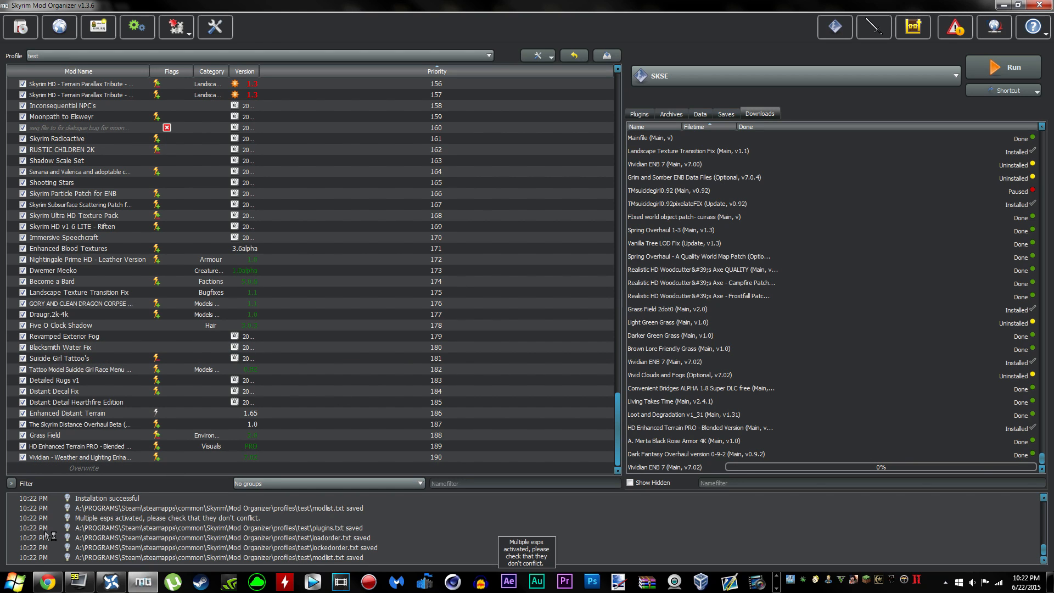
Start installing the optional Vivid Clouds and Fogs 7.02 download and enlarge its installer window to show all options.
left_click(57, 587)
scroll(321, 318, "down", 5)
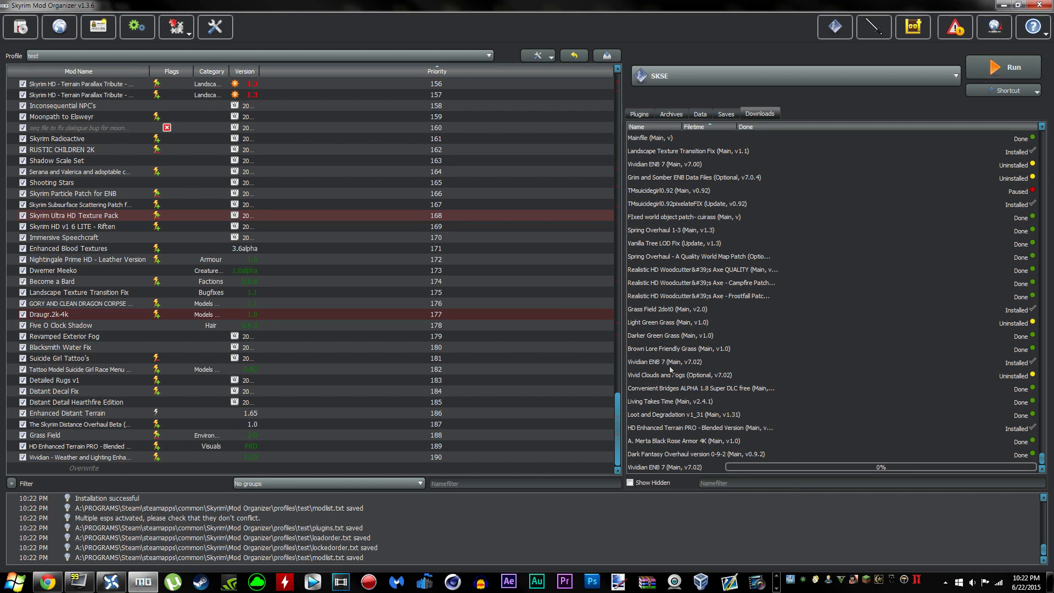
double_click(691, 379)
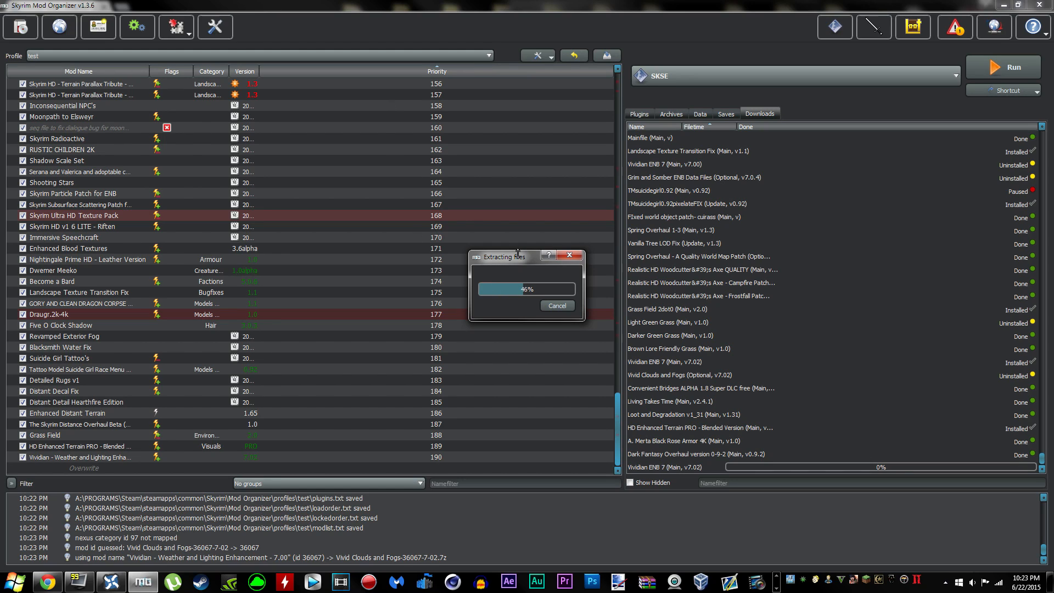
left_click_drag(508, 259, 132, 129)
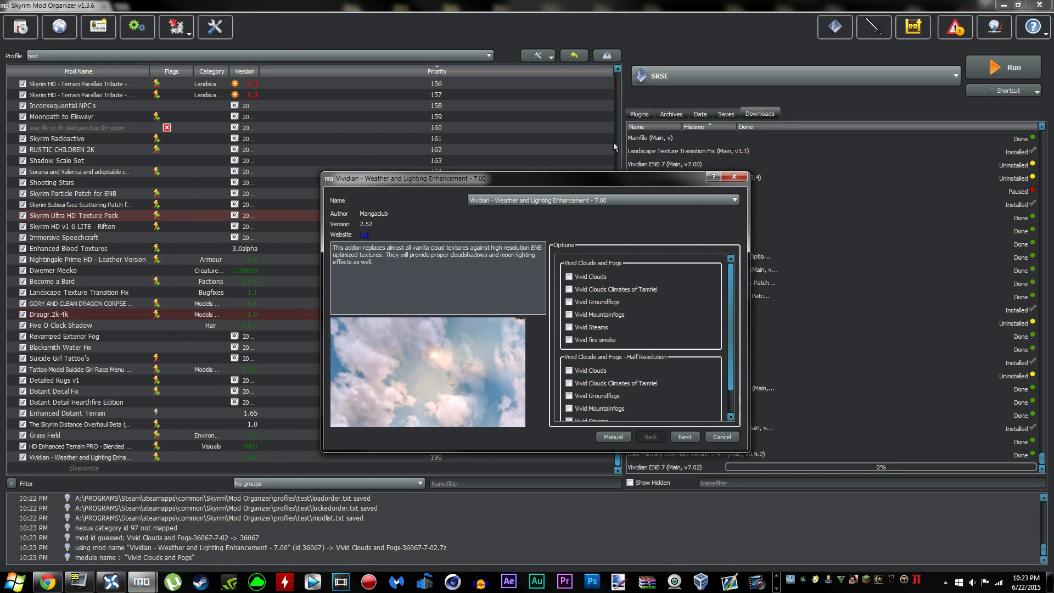
left_click_drag(490, 186, 175, 45)
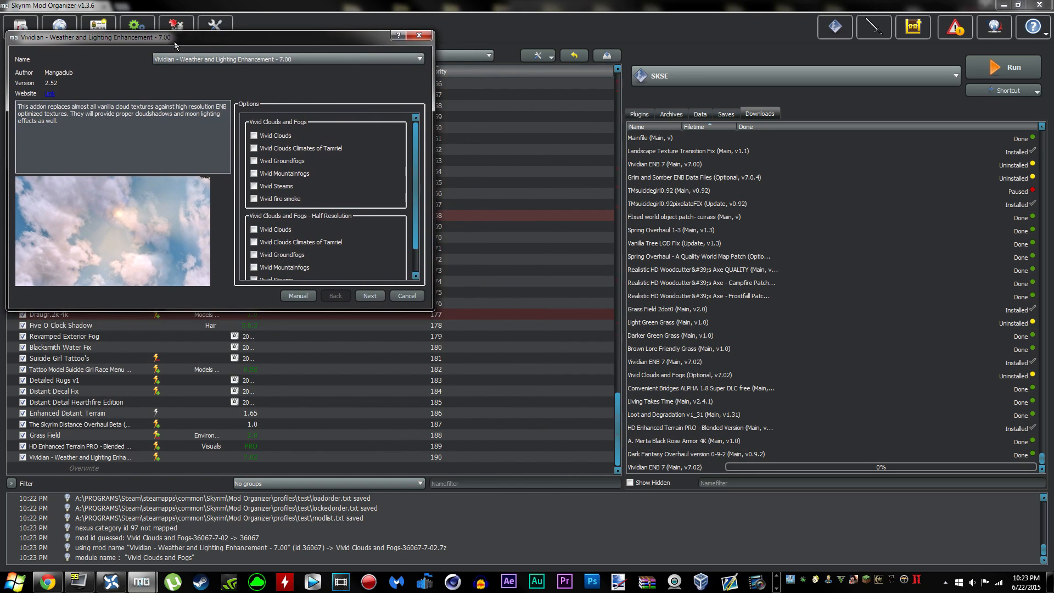
left_click_drag(433, 309, 611, 527)
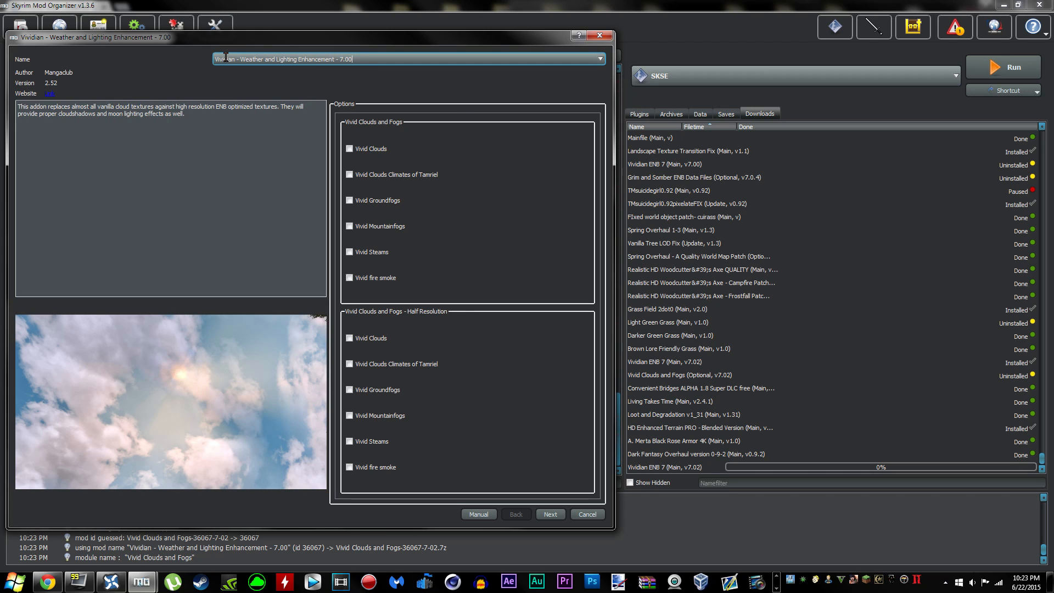
left_click_drag(452, 41, 461, 25)
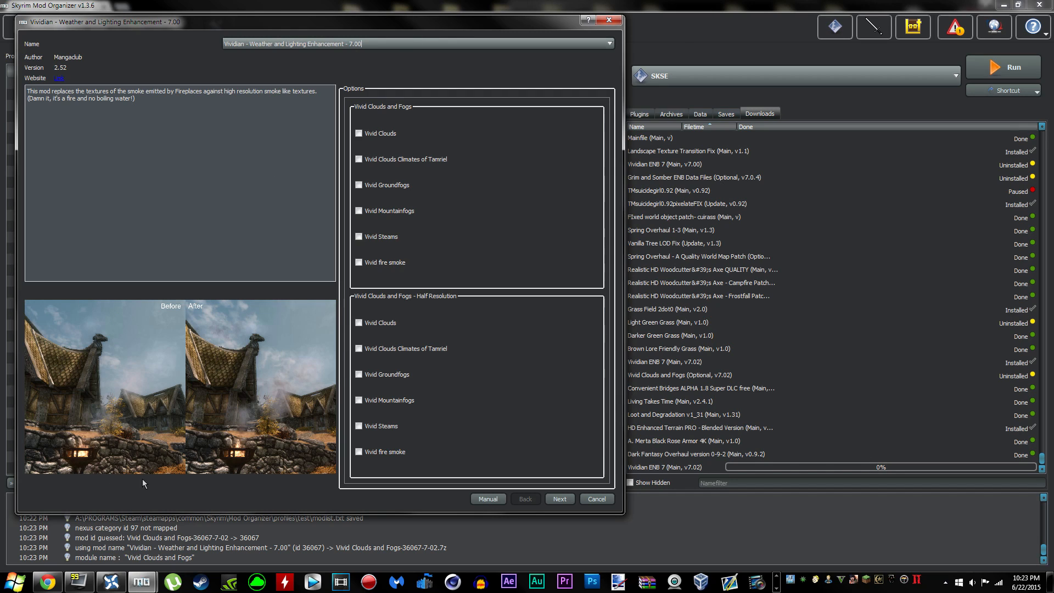
Set the mod name to Vivid Clouds and Fogs and reposition the installer window beside the downloads list.
left_click(611, 43)
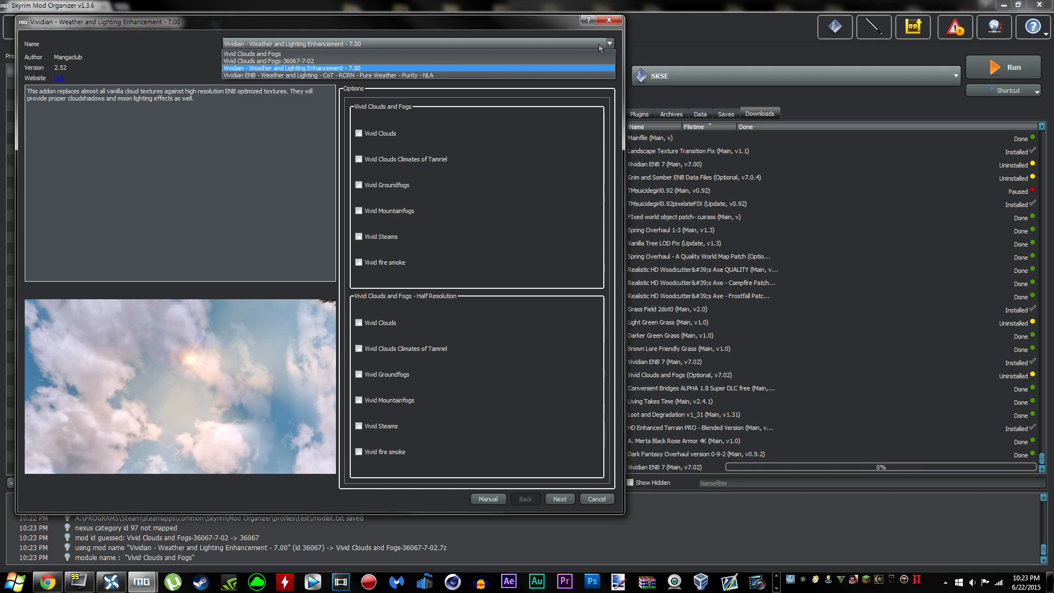
left_click(542, 54)
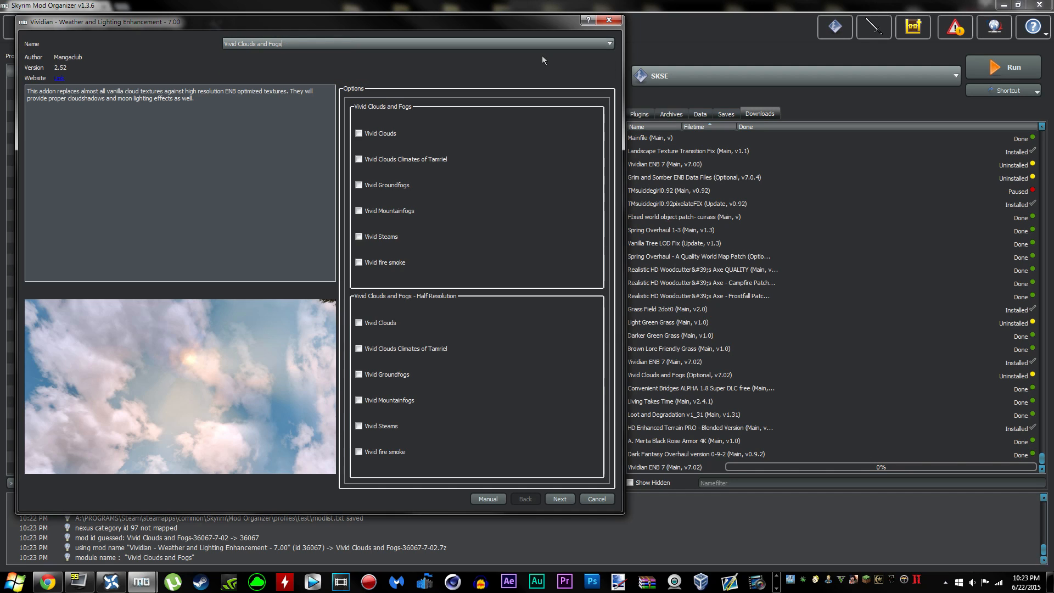
left_click_drag(97, 226, 295, 231)
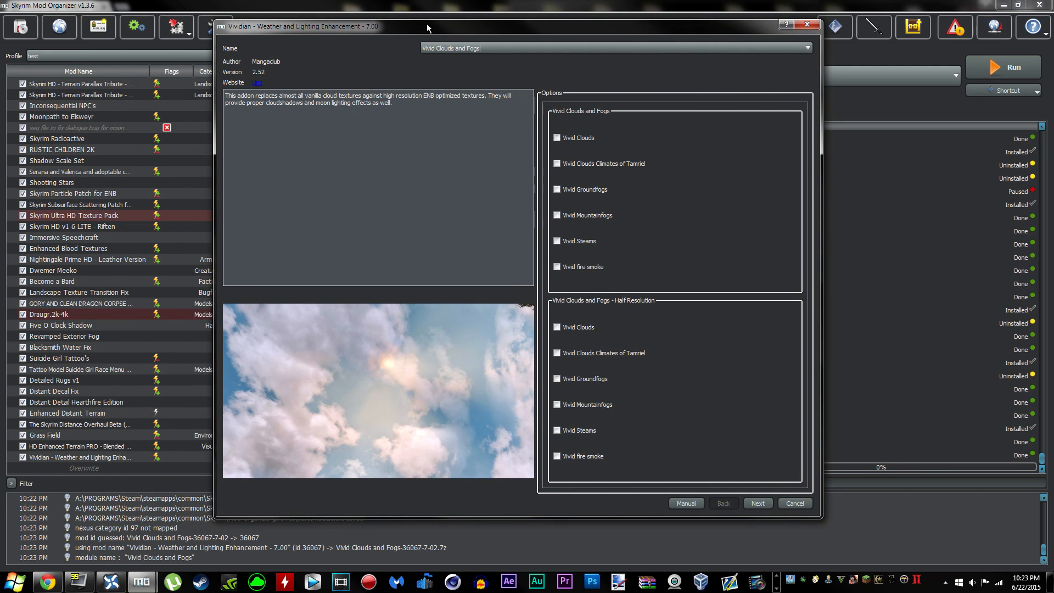
left_click_drag(426, 24, 221, 19)
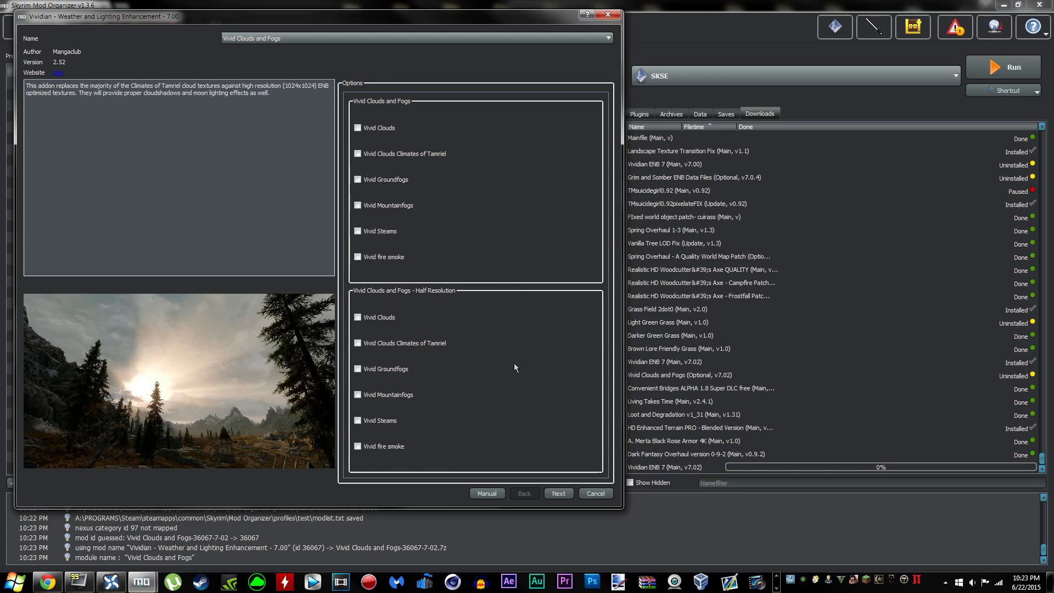
key("ctrl")
key("ctrl")
key("ctrl")
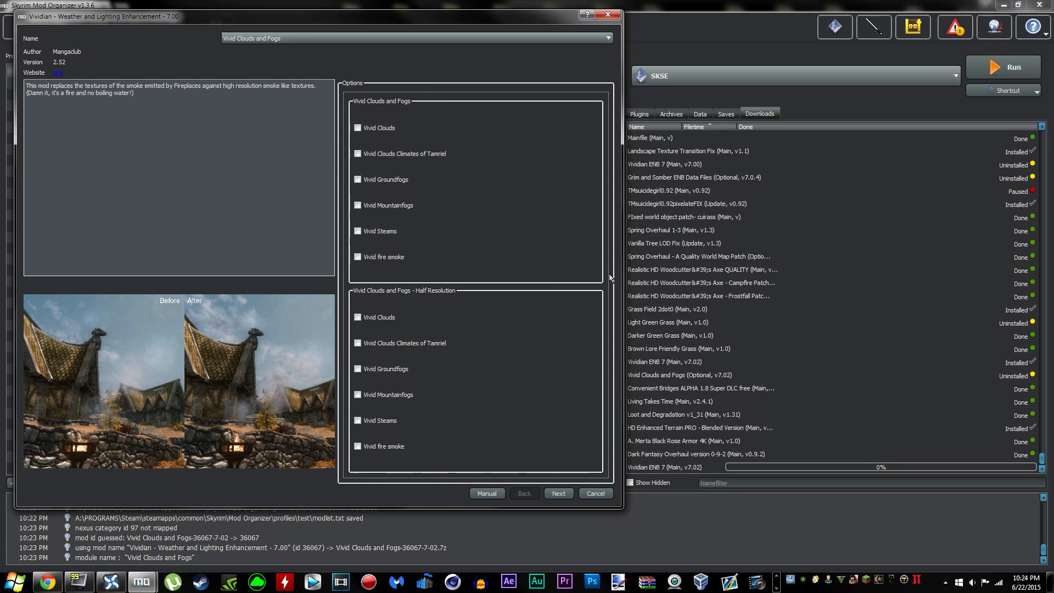
Enable full-resolution Vivid Clouds, Vivid Groundfogs, Vivid Mountainfogs, Vivid Steams and Vivid fire smoke, and proceed to the weather patches.
left_click(360, 129)
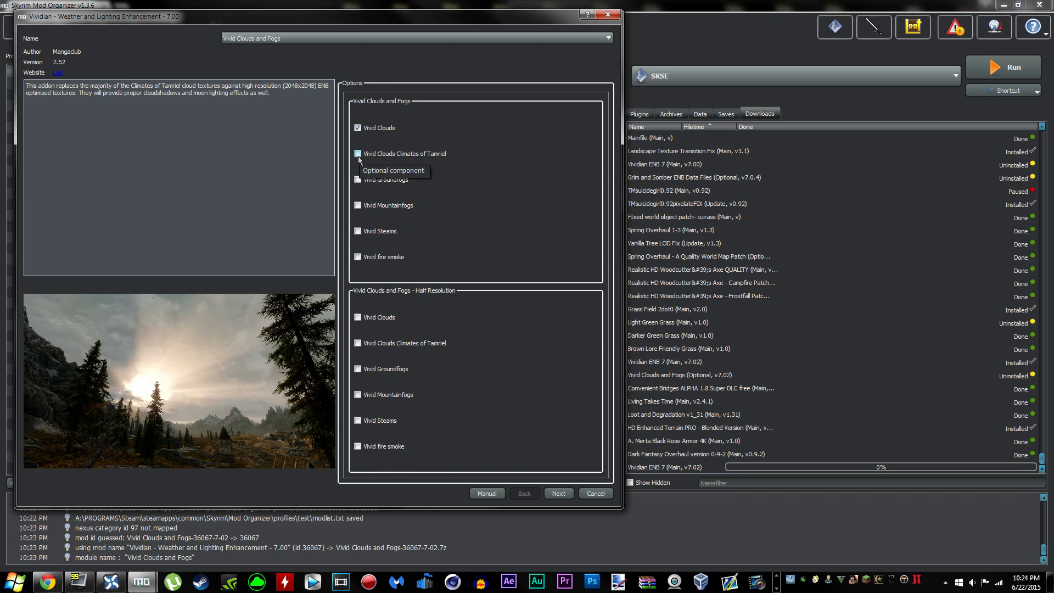
left_click(357, 180)
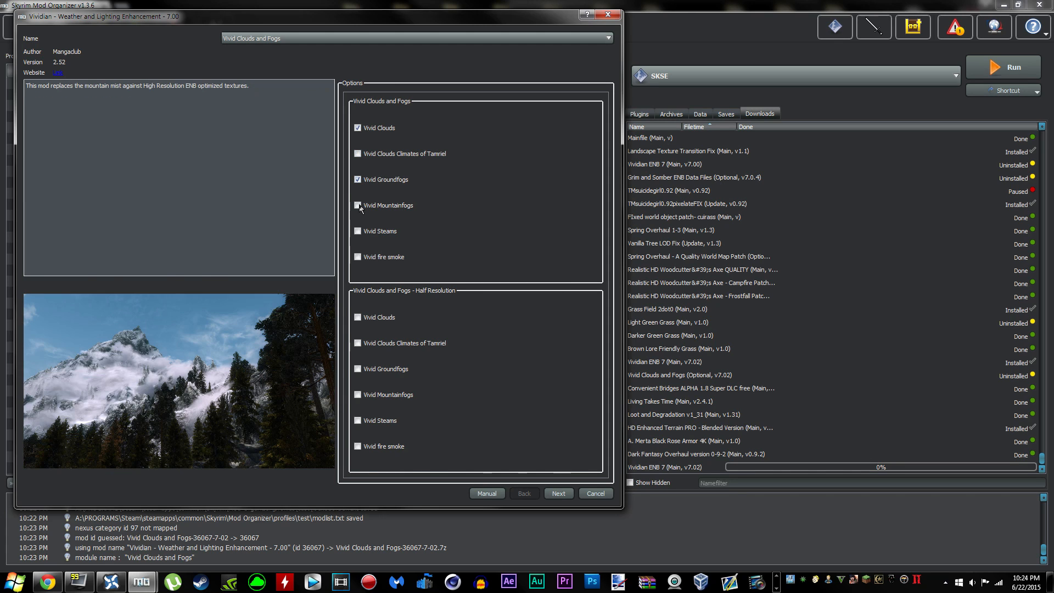
left_click(357, 206)
left_click(358, 232)
left_click(357, 258)
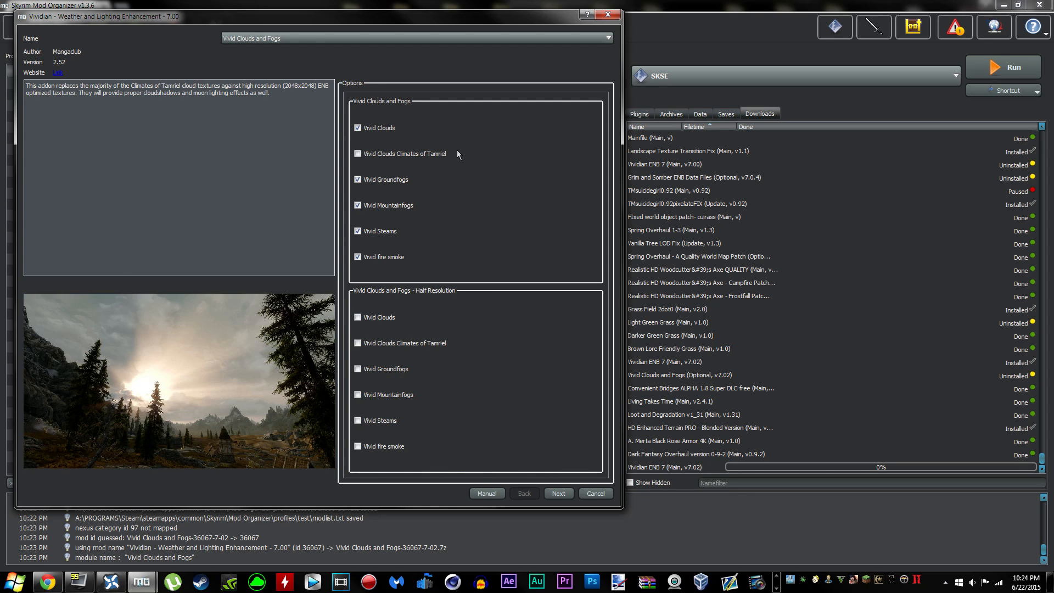
left_click(558, 493)
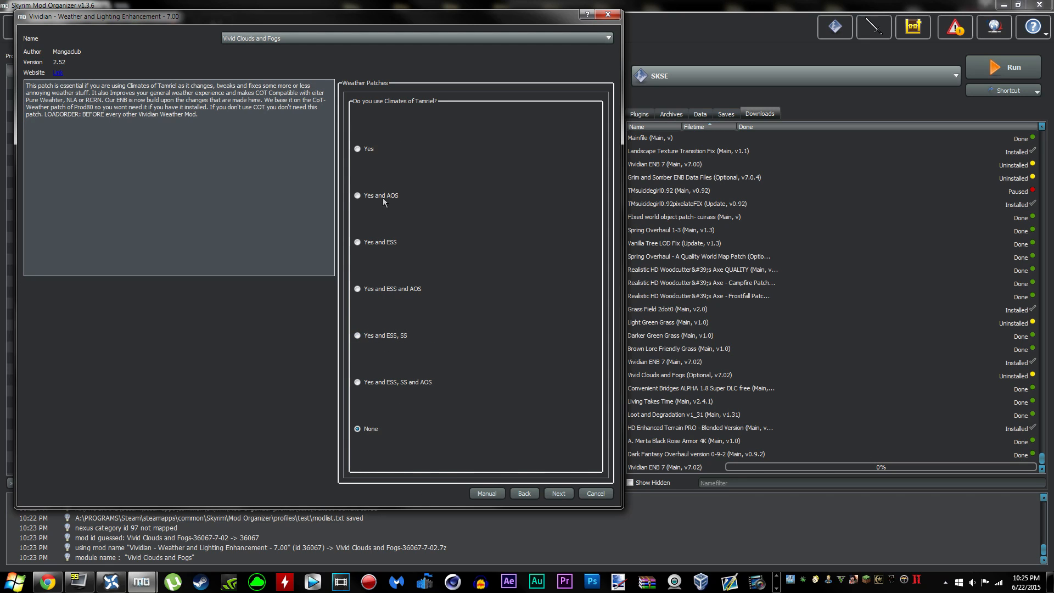
Install Vivid Clouds and Fogs without a Climates of Tamriel patch, using Purity: Groundfogs + Windyclouds, and enable it in the mod list.
left_click(558, 493)
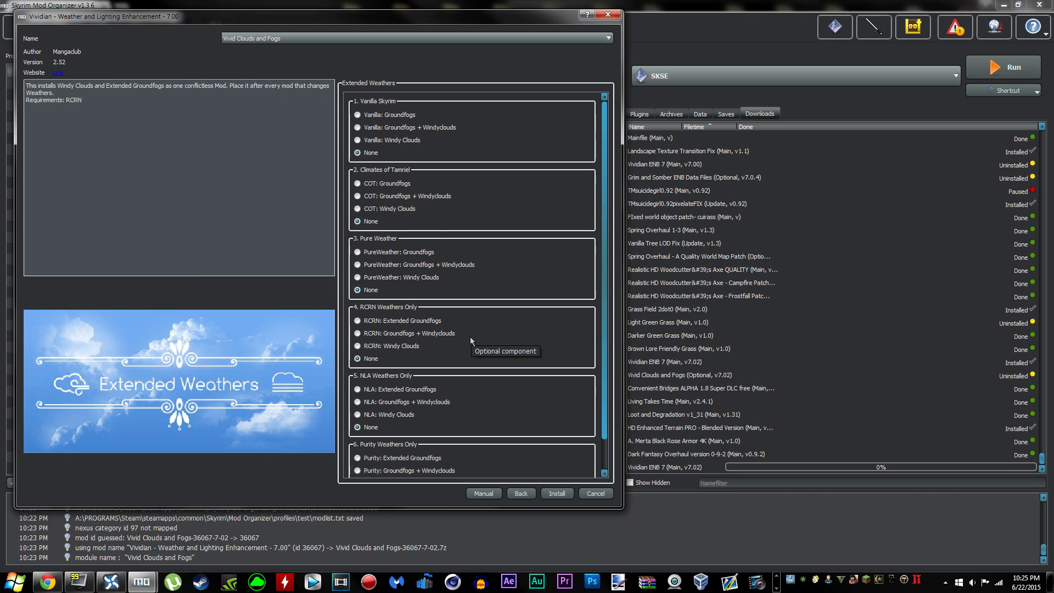
scroll(470, 337, "down", 1)
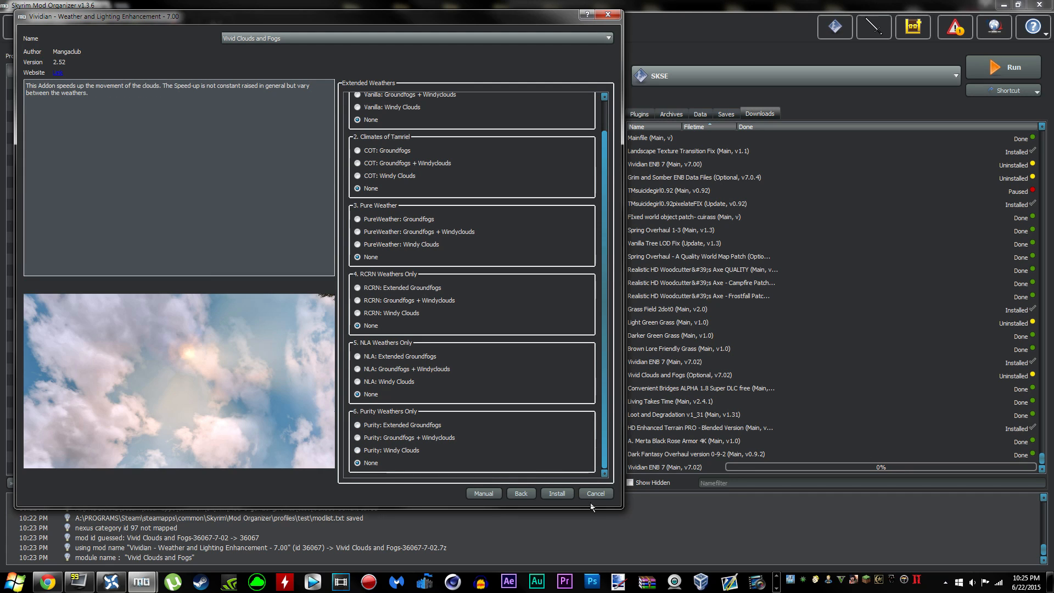
left_click(357, 437)
left_click(555, 492)
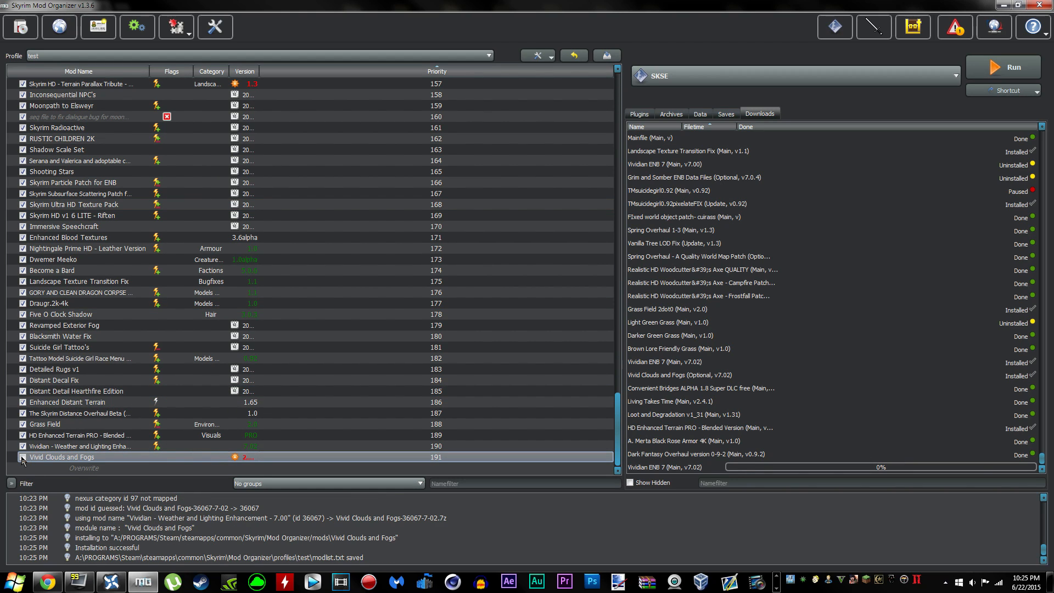
left_click(23, 457)
Switch to the Vividian ENB page on Nexus Mods in the browser, look over its files and open the mod description.
left_click(1007, 6)
middle_click(225, 487)
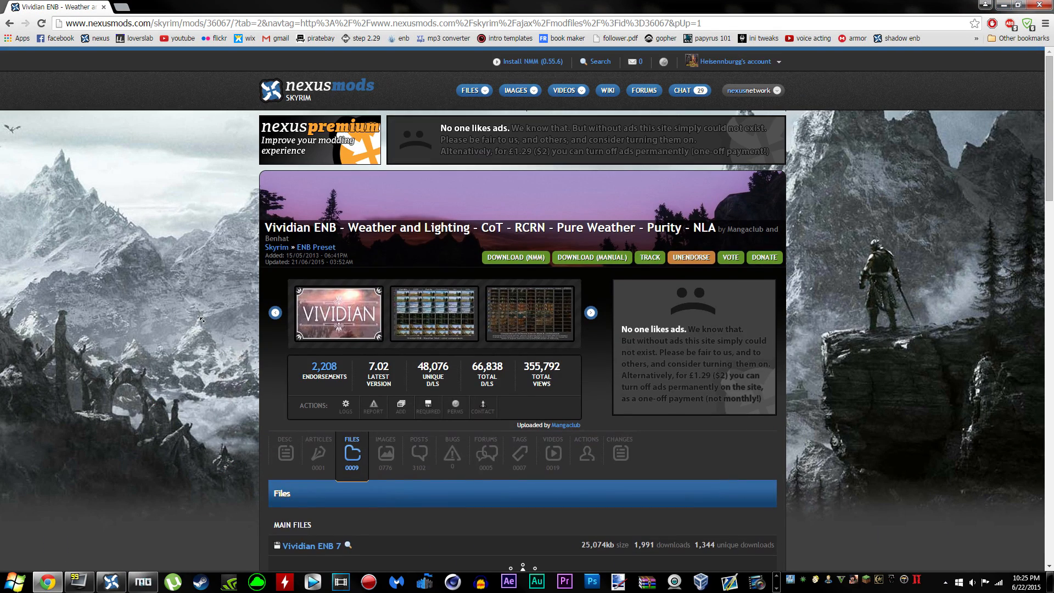
scroll(197, 316, "down", 8)
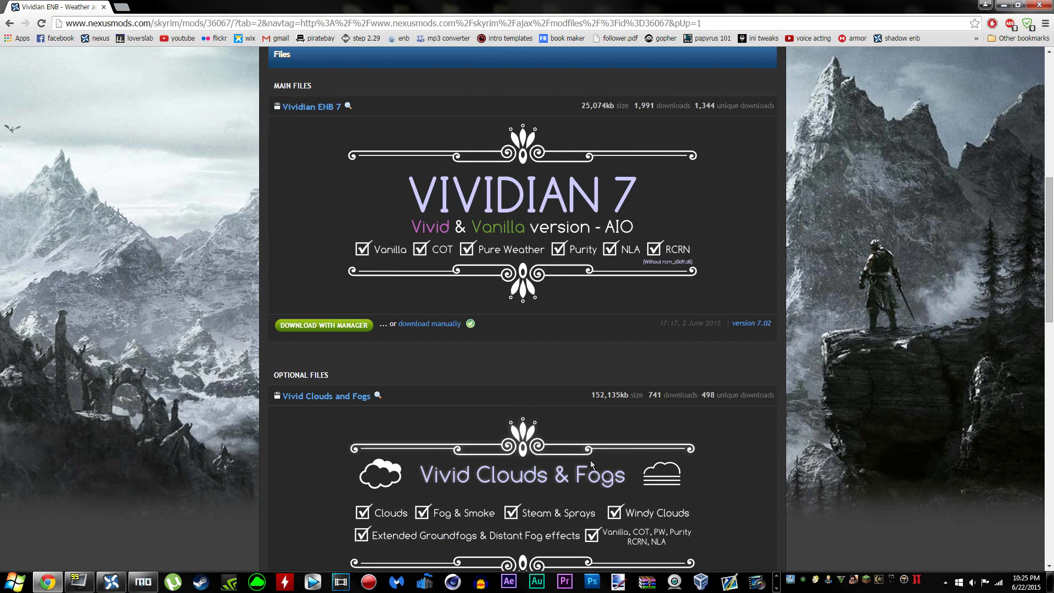
scroll(295, 463, "up", 4)
scroll(295, 461, "up", 4)
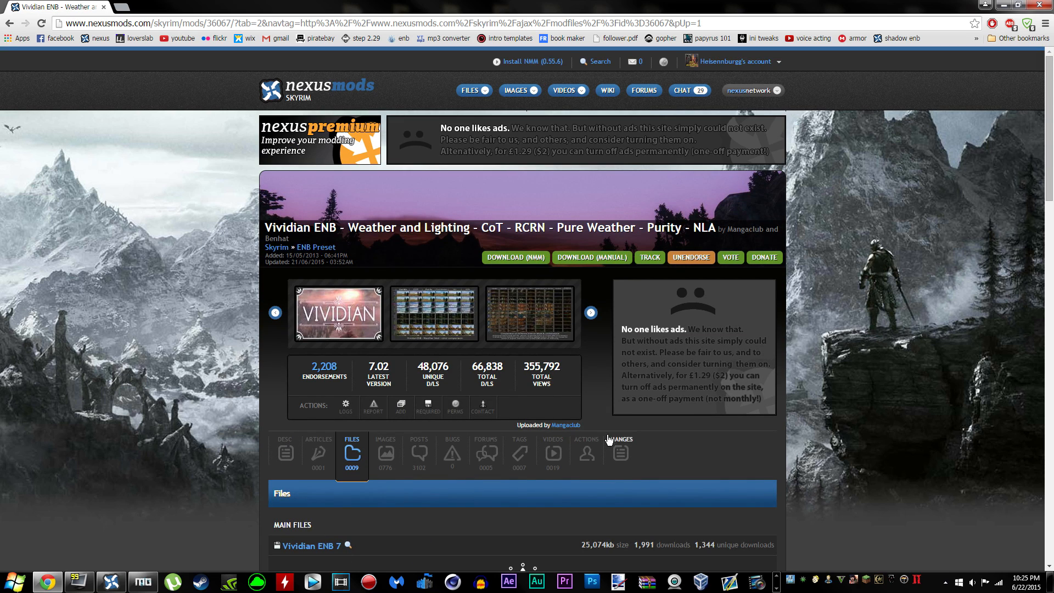
scroll(500, 453, "down", 5)
scroll(499, 453, "down", 5)
scroll(263, 222, "up", 10)
scroll(264, 241, "down", 4)
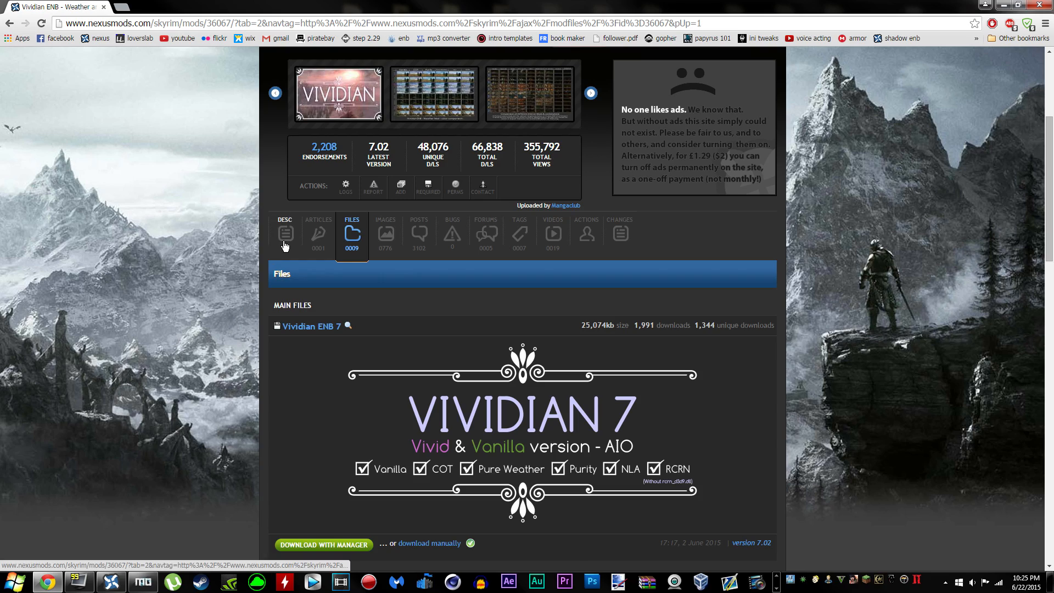
left_click(283, 242)
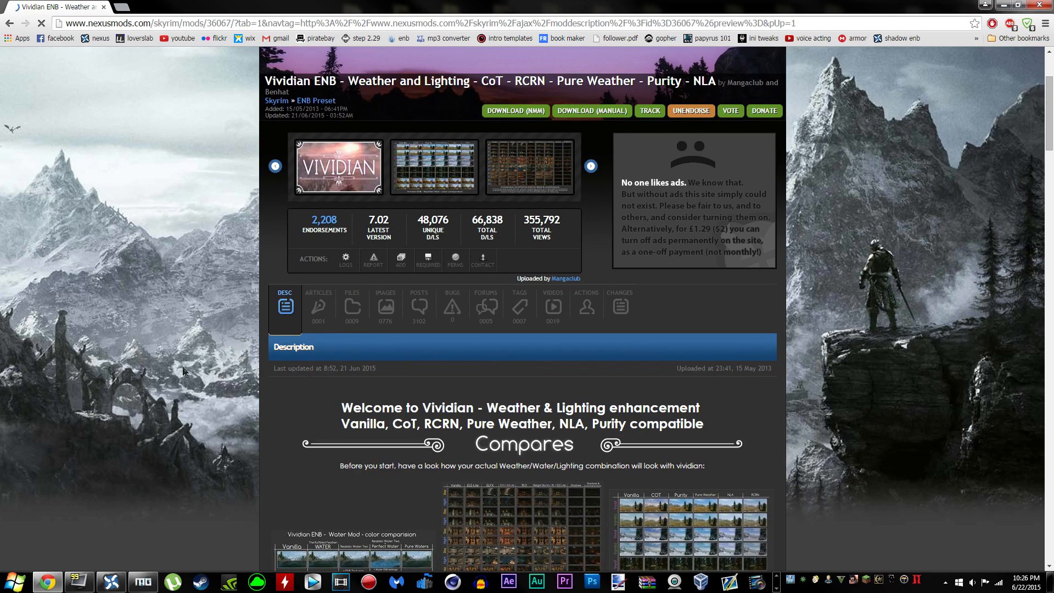
Find the basic installation instructions in the description and highlight the section on required Skyrimprefs.ini settings.
scroll(183, 354, "down", 1)
scroll(184, 353, "down", 20)
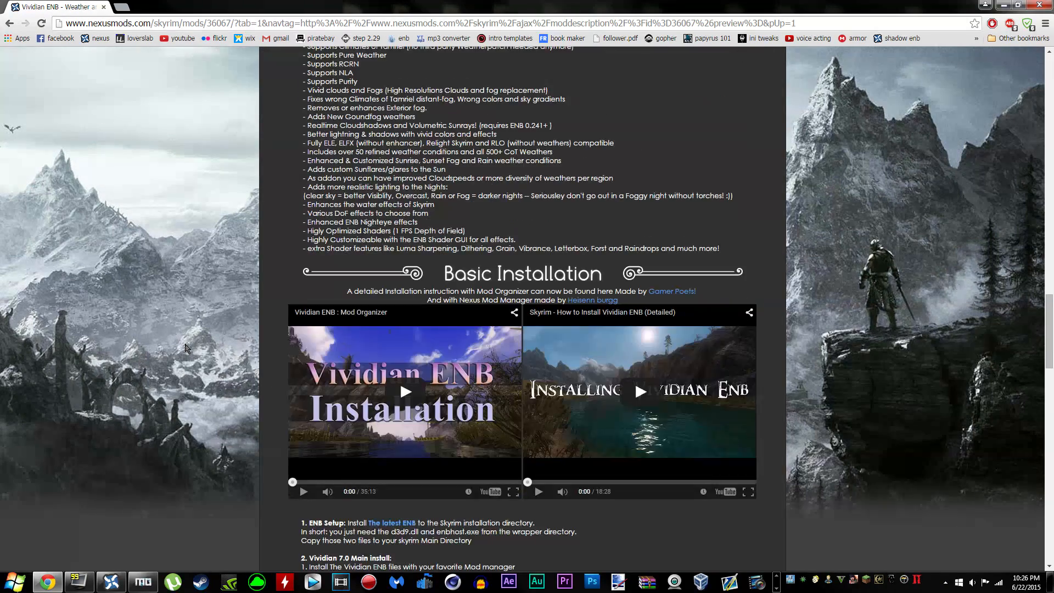
scroll(185, 346, "down", 5)
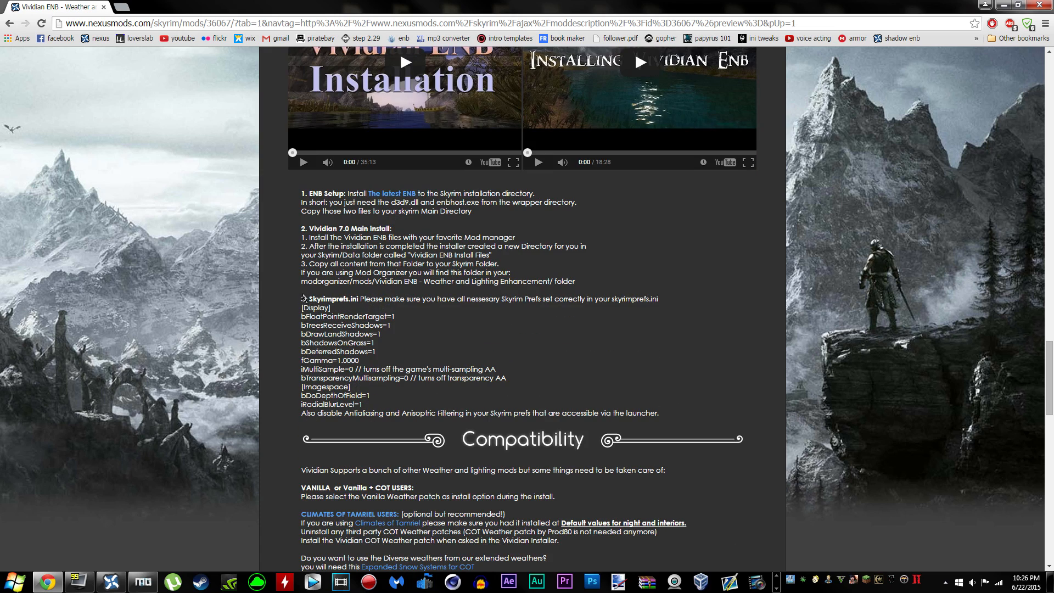
left_click_drag(300, 296, 400, 380)
left_click(400, 379)
left_click_drag(299, 300, 394, 411)
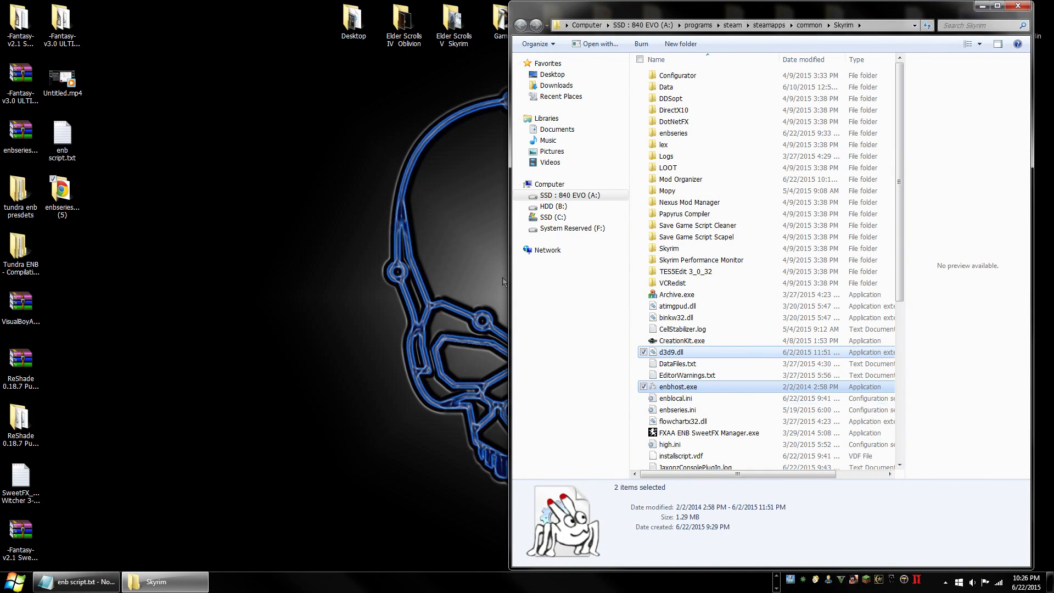
Inspect the Data folder inside the Skyrim installation folder in Windows Explorer and return to the Skyrim folder.
left_click(635, 460)
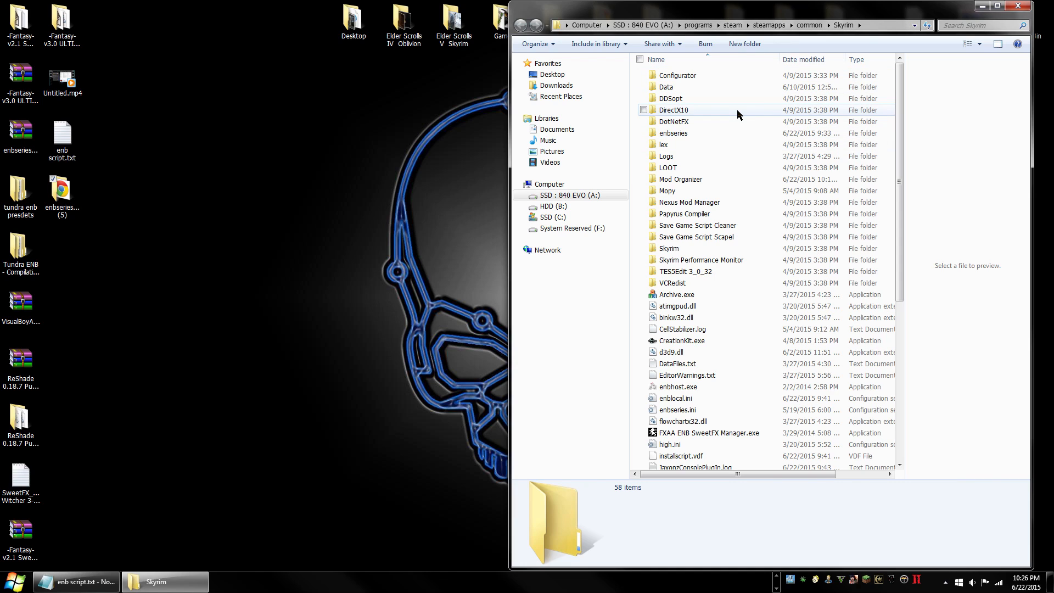
double_click(677, 86)
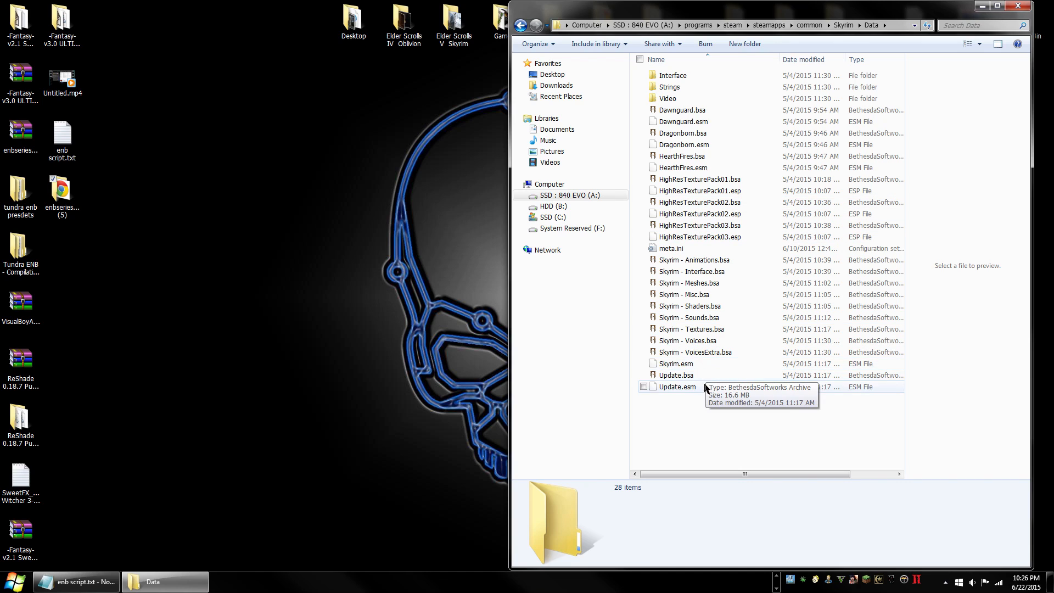
left_click(525, 26)
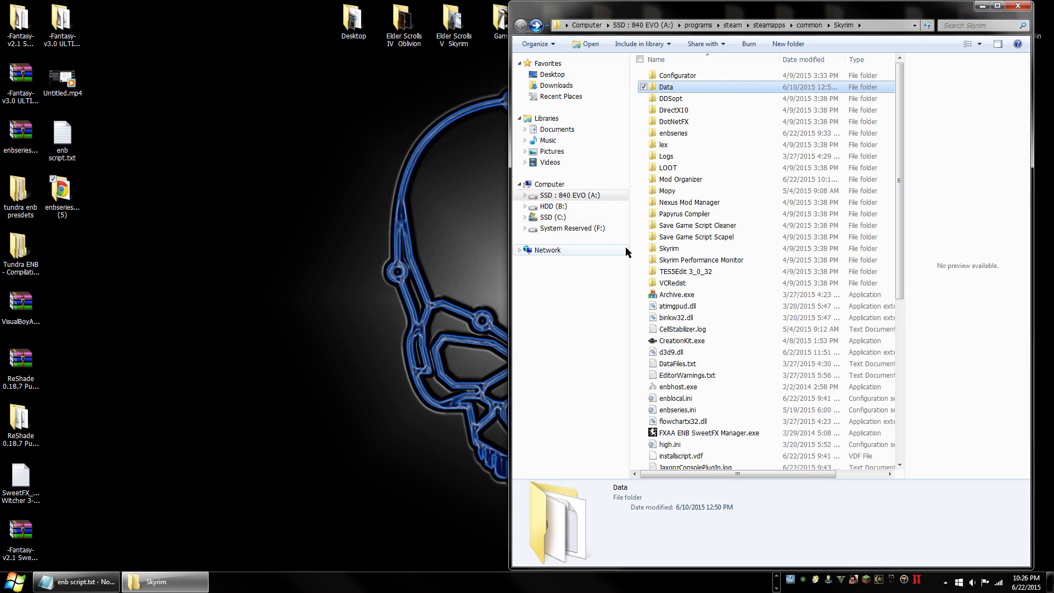
Open the Vividian - Weather and Lighting Enhancement - 7.00 folder inside Mod Organizer's mods folder.
double_click(710, 178)
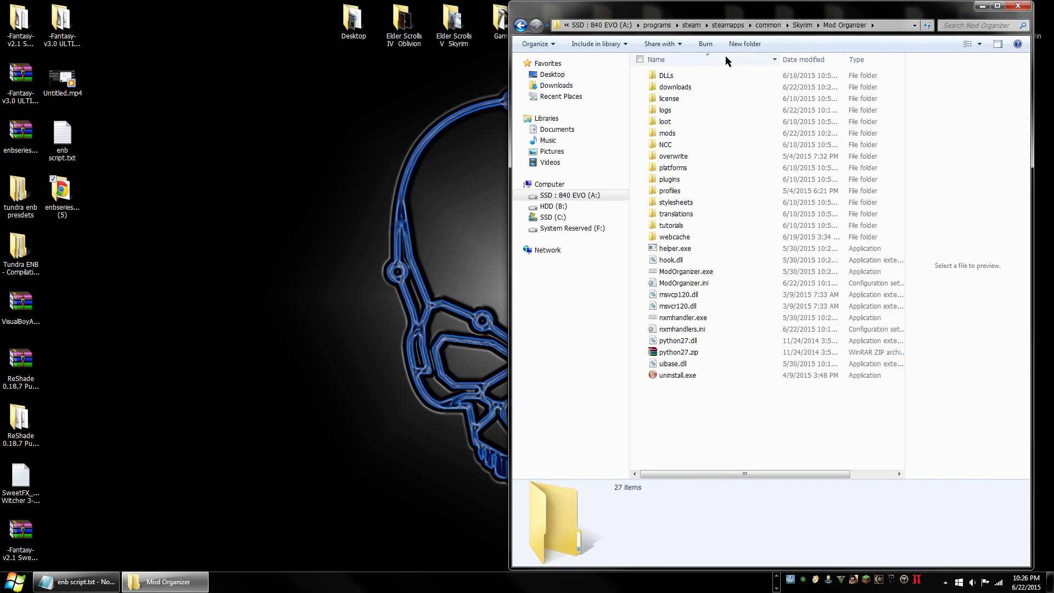
double_click(692, 133)
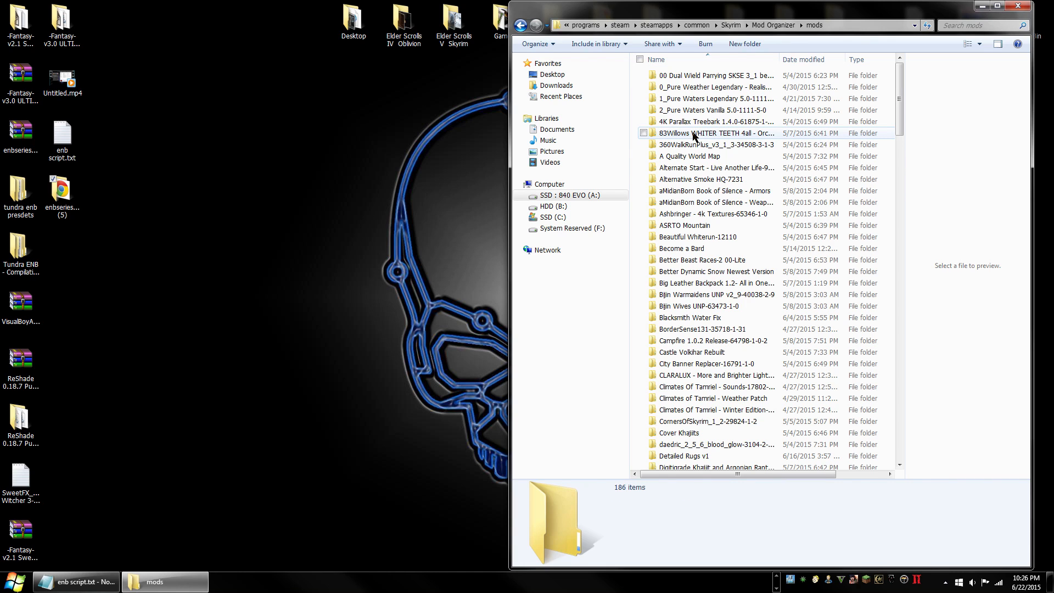
left_click_drag(898, 128, 926, 468)
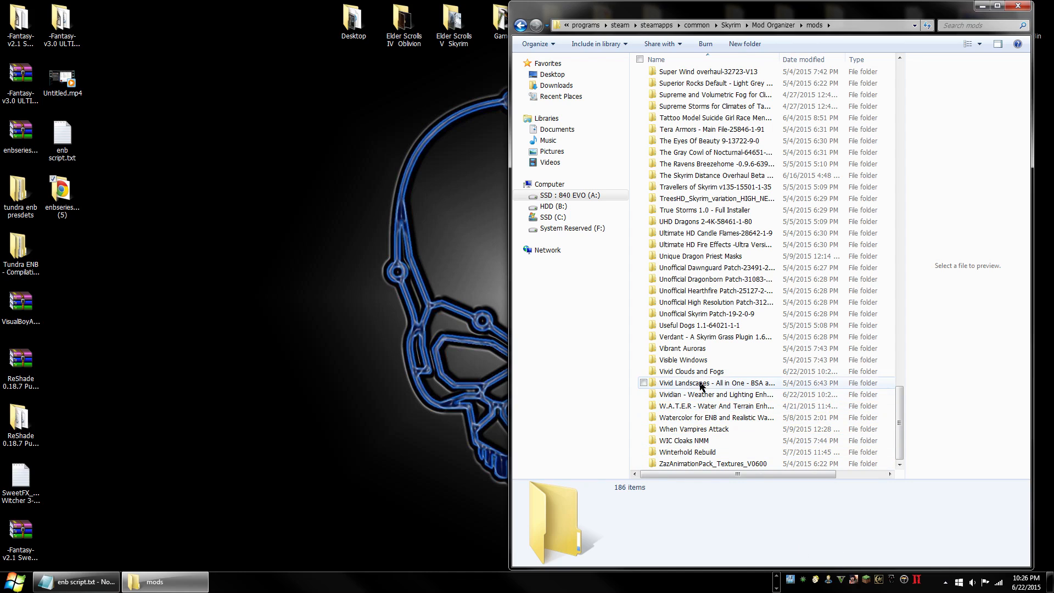
left_click(680, 400)
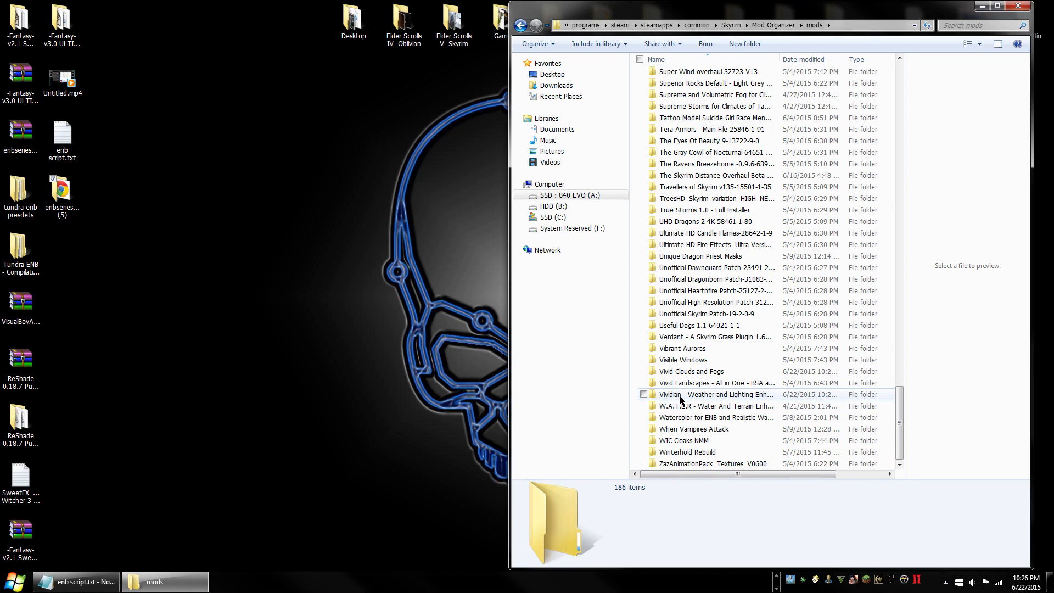
left_click(681, 399)
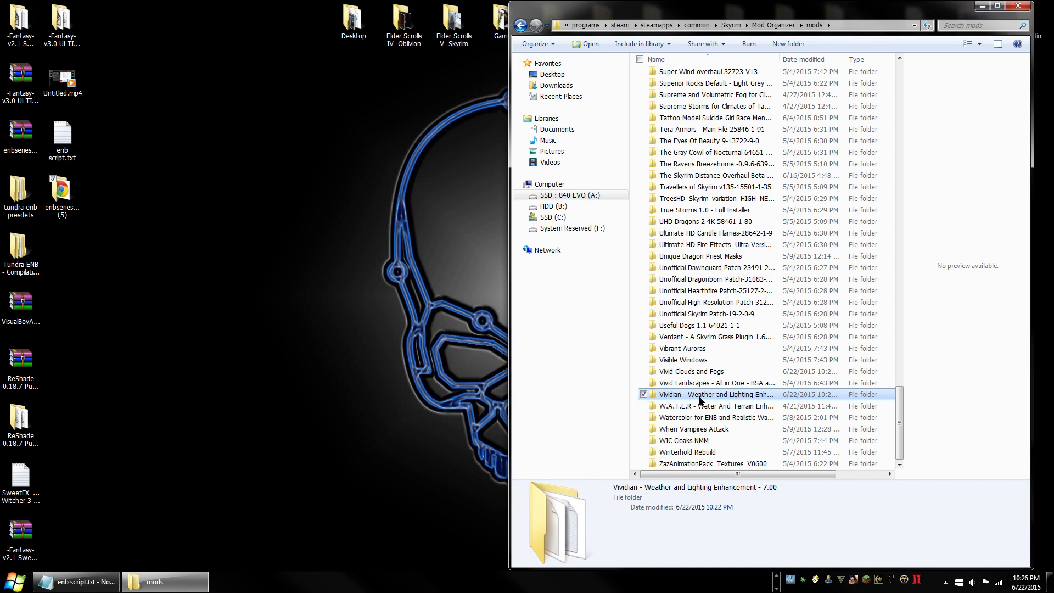
mouse_move(699, 400)
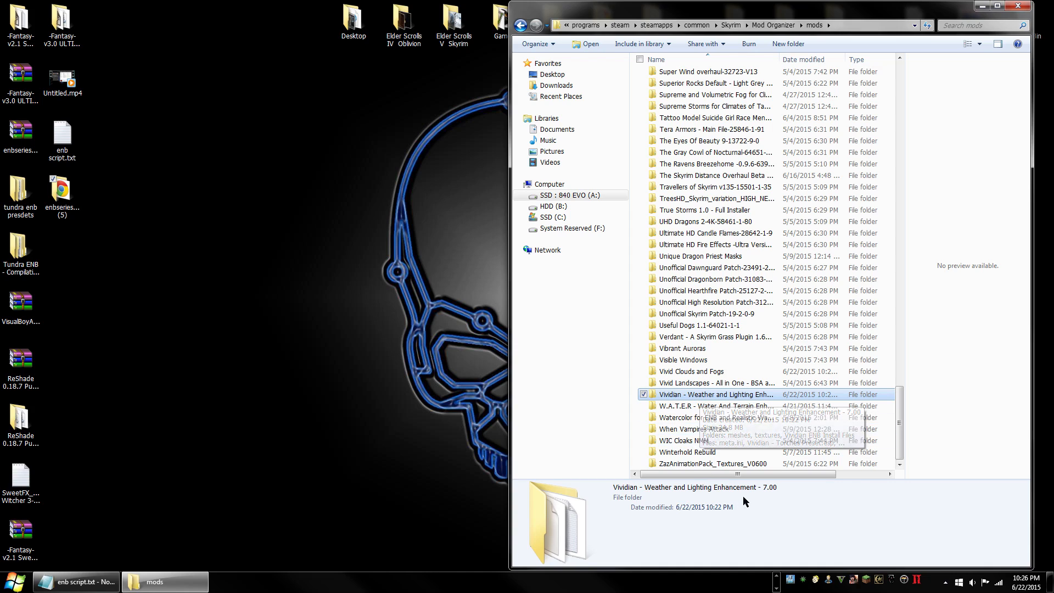
double_click(695, 399)
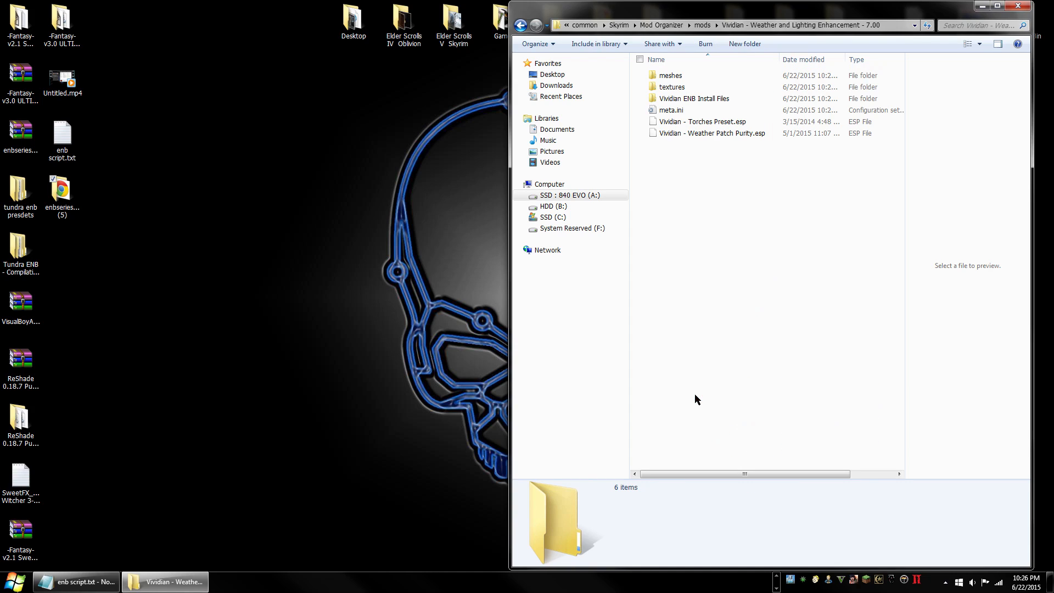
Copy the enbseries folder, enblocal.ini and enbseries.ini from the Vividian ENB Install Files folder.
mouse_move(686, 102)
left_click(673, 100)
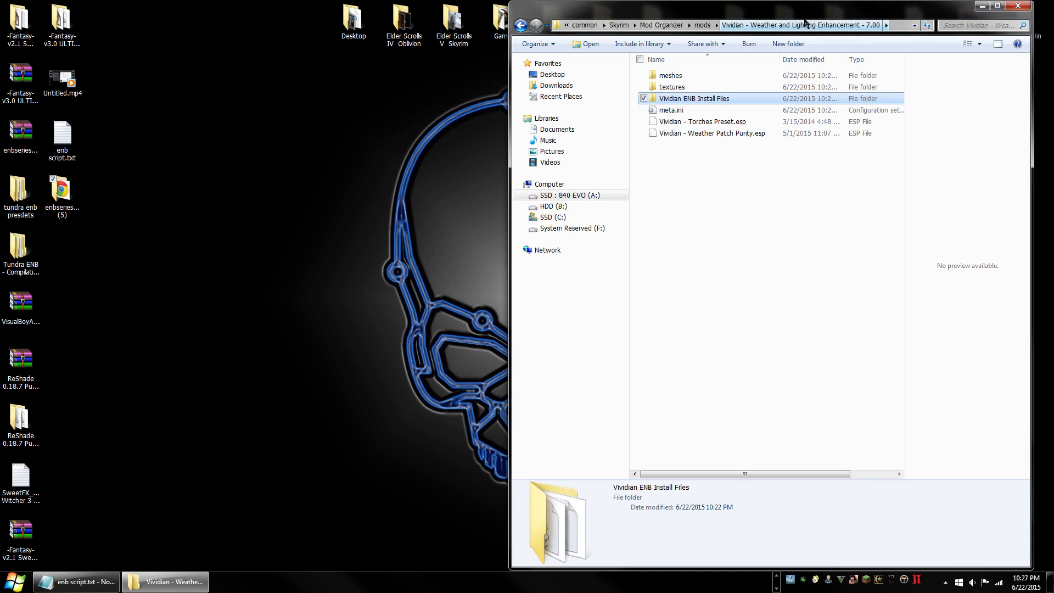
double_click(728, 101)
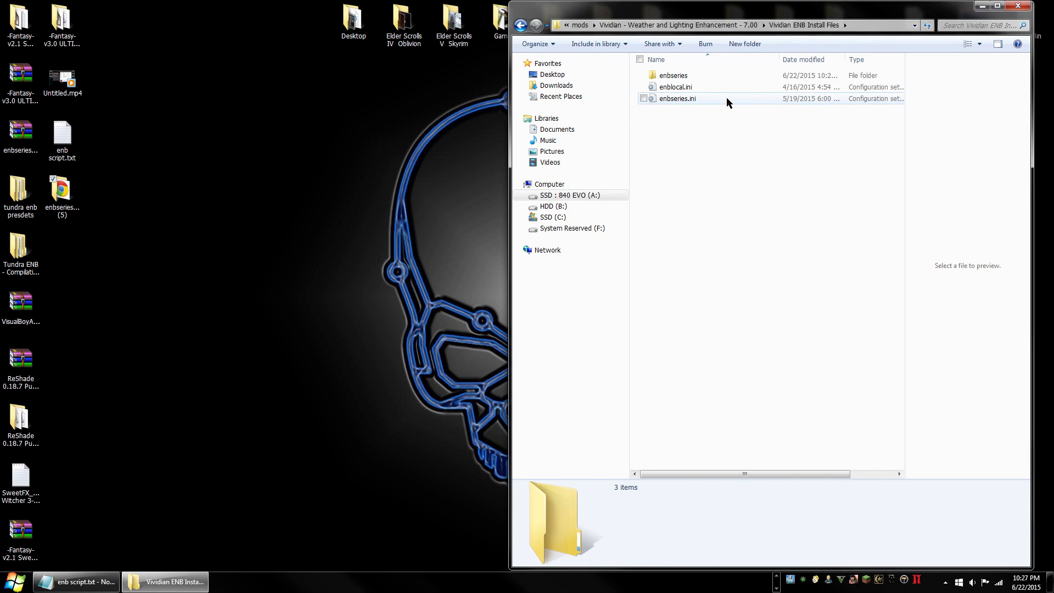
left_click_drag(756, 115, 639, 66)
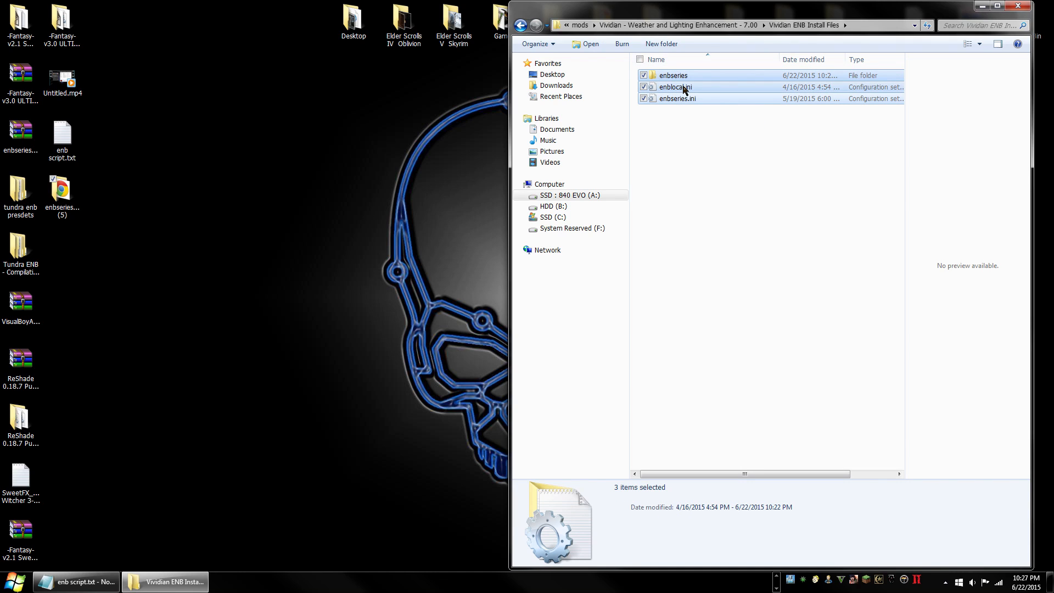
right_click(683, 86)
left_click(726, 219)
Go back to the main Skyrim installation folder and paste the copied Vividian ENB files there.
left_click(521, 26)
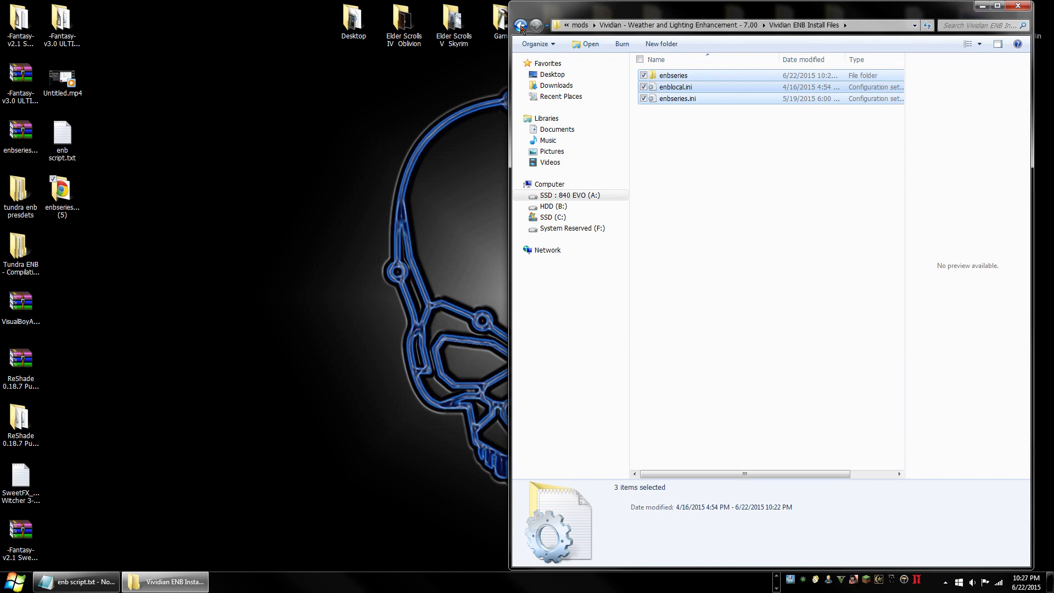
left_click(520, 26)
left_click(520, 26)
left_click(520, 26)
scroll(639, 409, "down", 4)
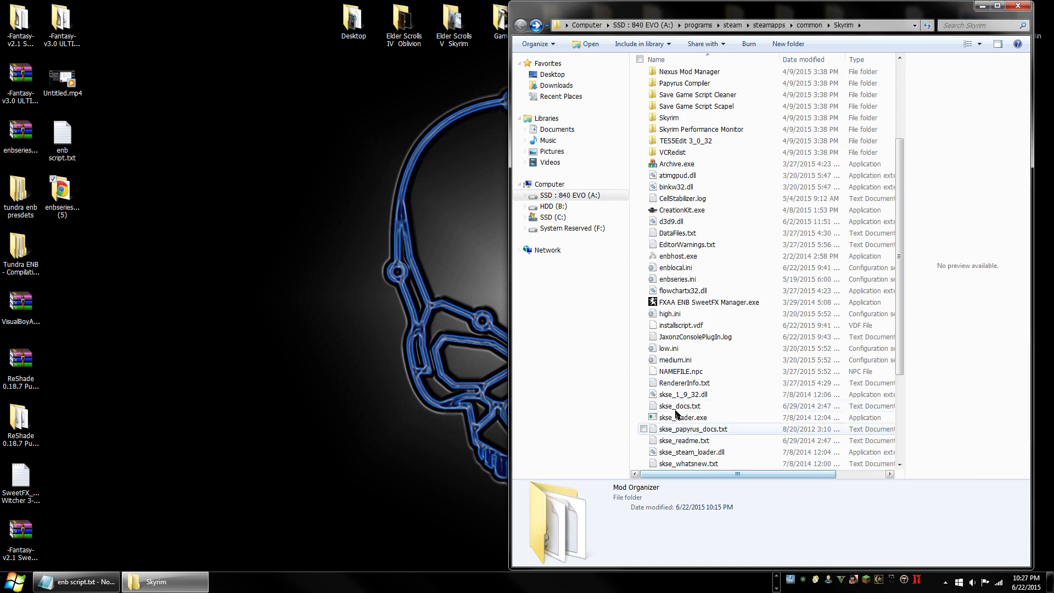
right_click(632, 413)
left_click(693, 321)
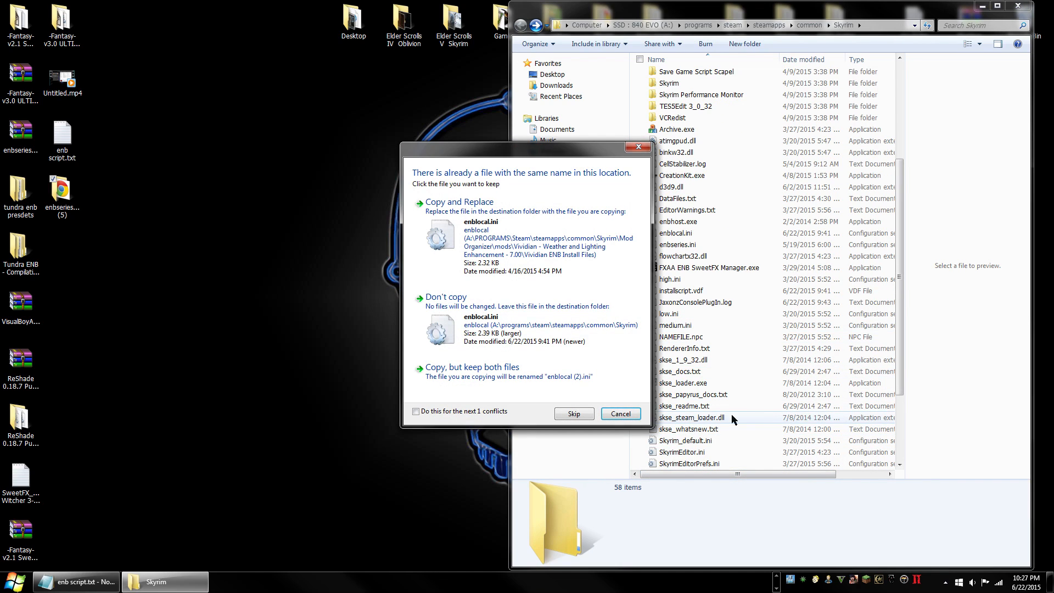
Replace all conflicting files, merge the enbseries and Shader Functions folders, and check the pasted items in the Skyrim folder.
left_click(512, 233)
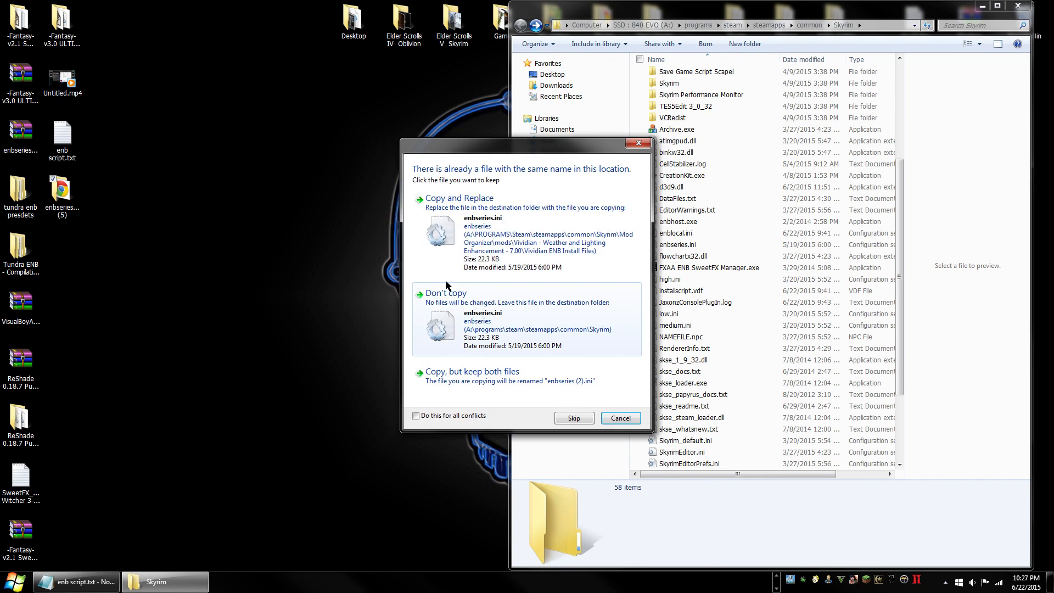
left_click(515, 393)
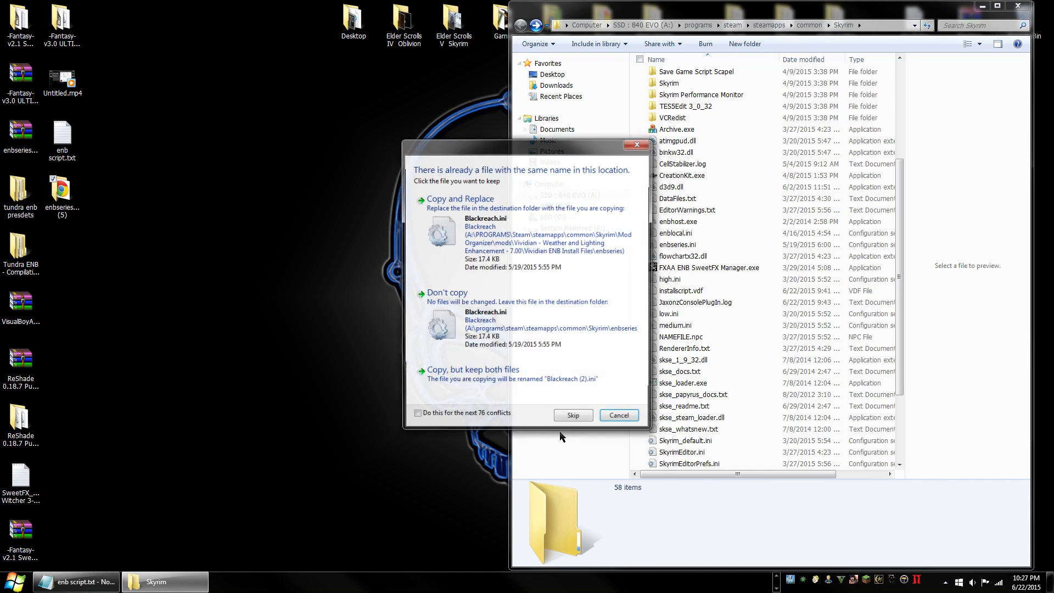
left_click(415, 415)
left_click(497, 213)
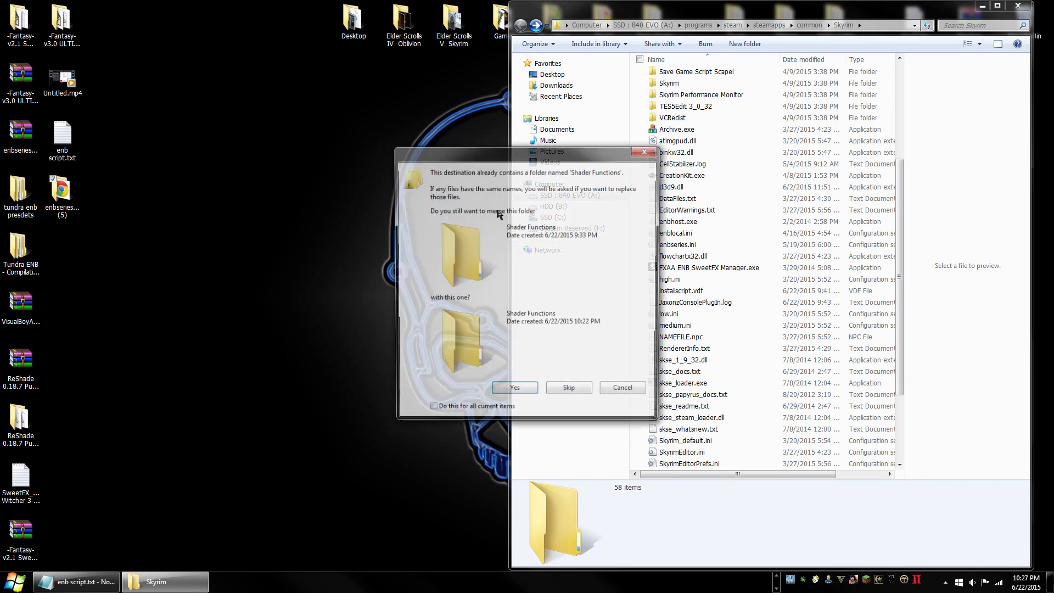
left_click(527, 394)
scroll(718, 247, "up", 5)
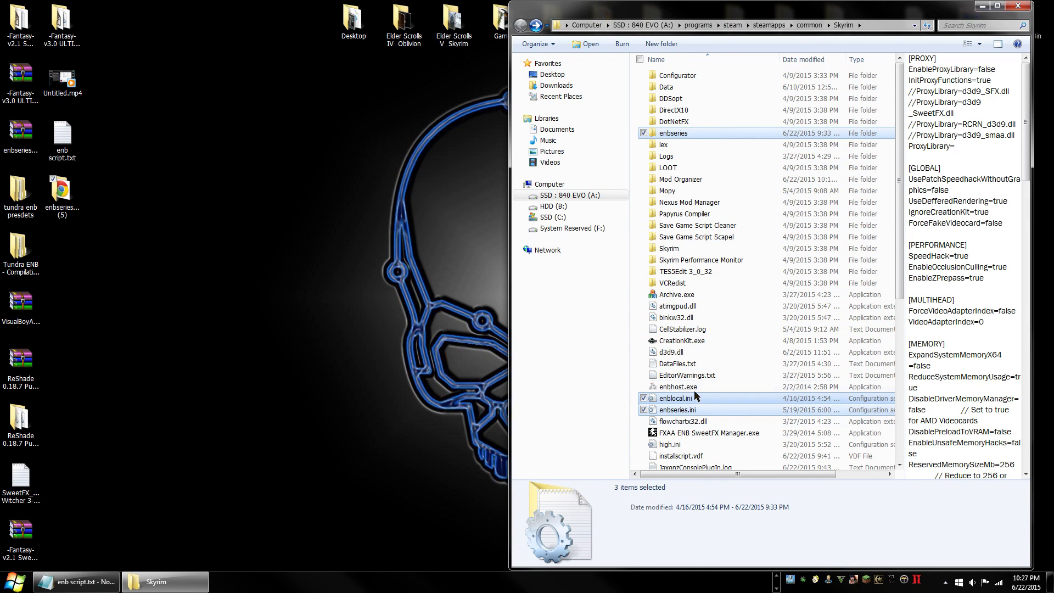
scroll(741, 286, "down", 8)
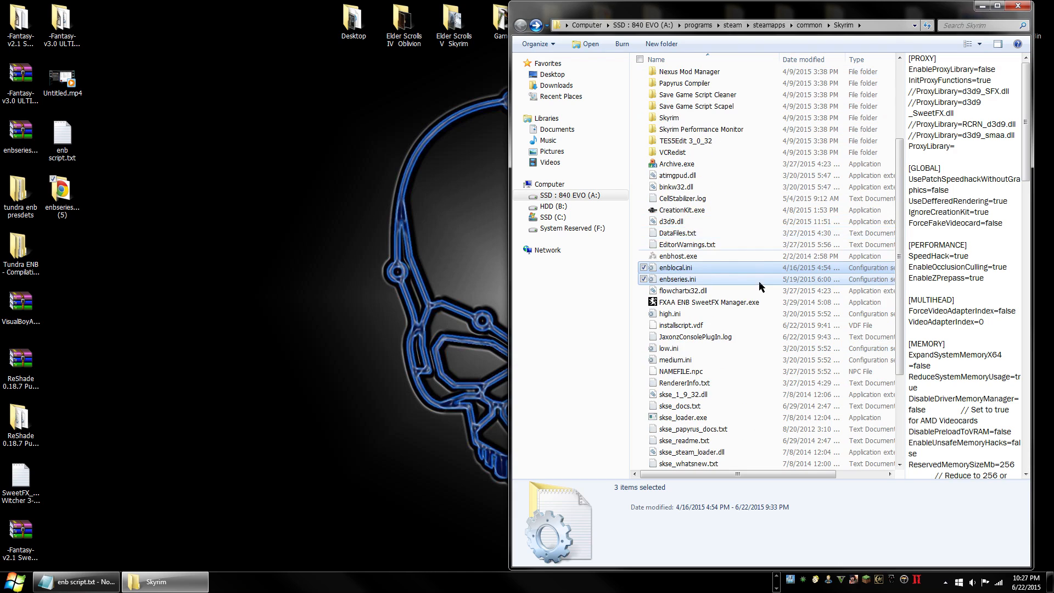
scroll(723, 384, "up", 8)
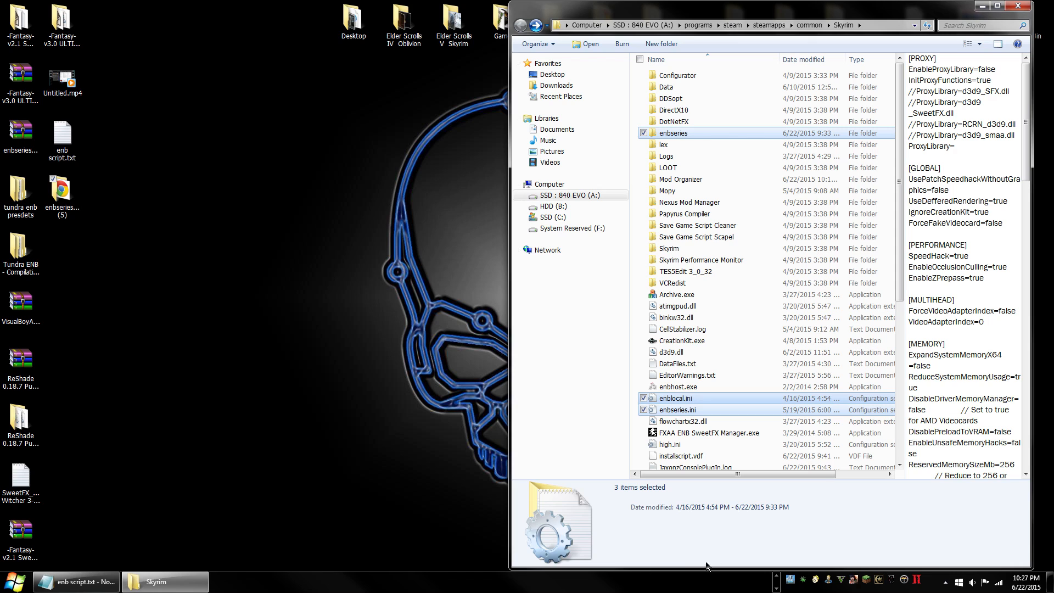
Switch back to the mod description in the browser and select the Skyrimprefs.ini settings from [Display] through iRadialBlurLevel=1.
left_click(774, 575)
left_click(48, 581)
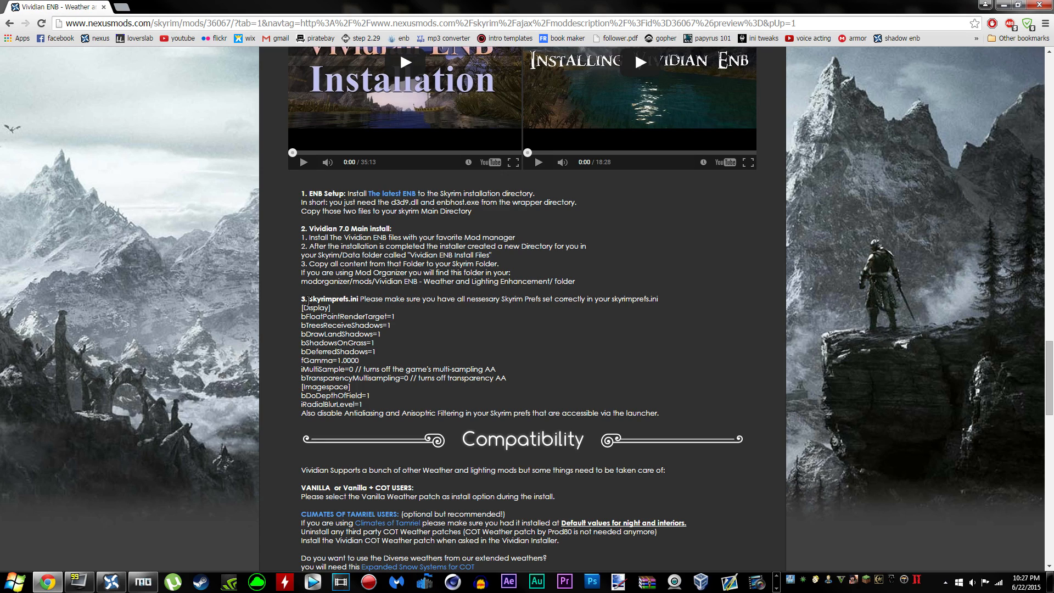
left_click_drag(302, 305, 423, 405)
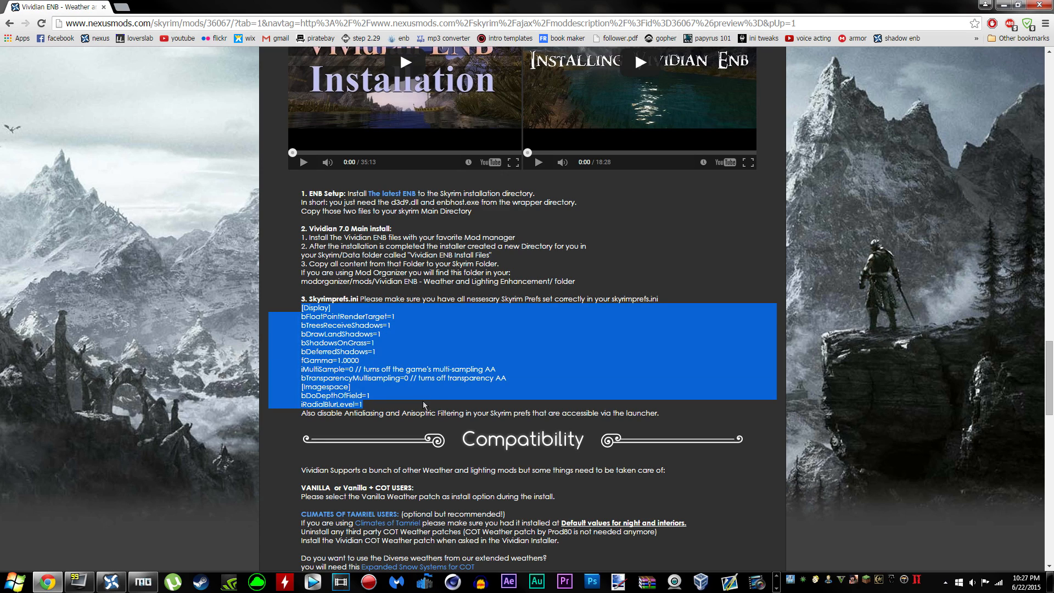
Open the Skyrim folder under My Games in the Documents library and dock its window to half the screen.
left_click(336, 332)
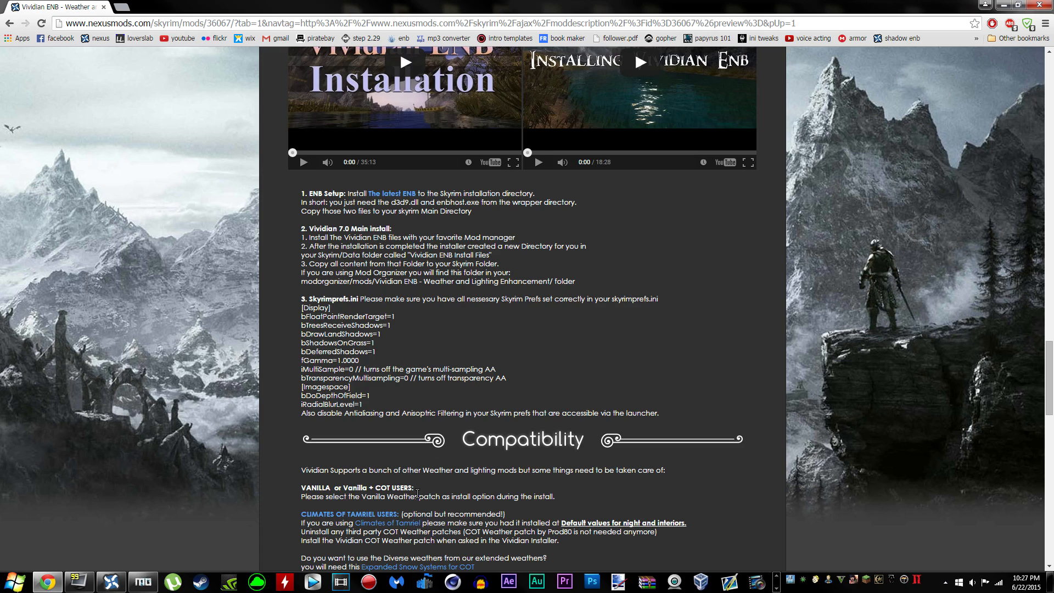
left_click(14, 581)
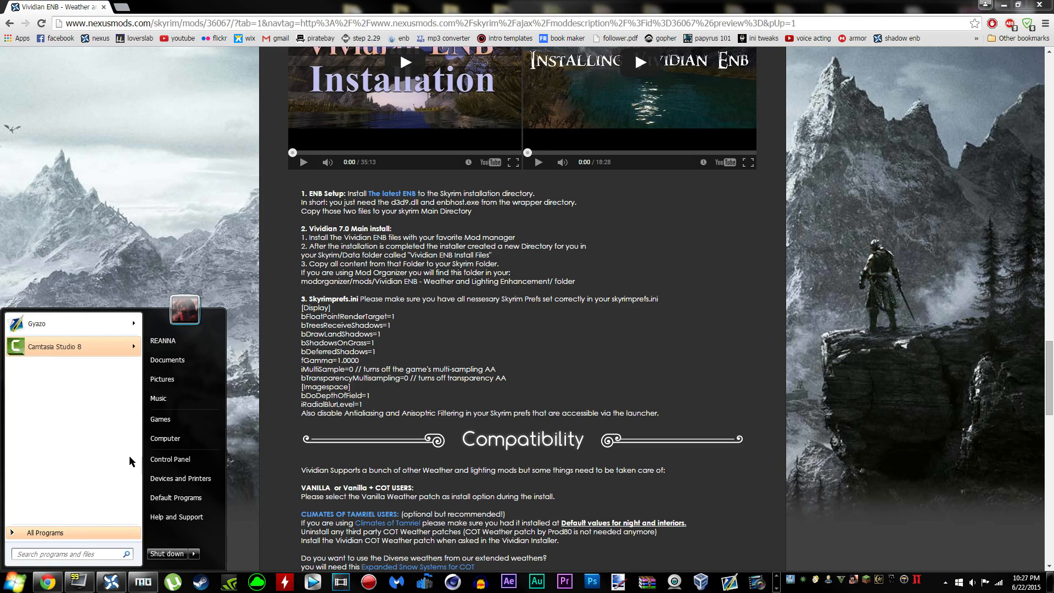
left_click(201, 360)
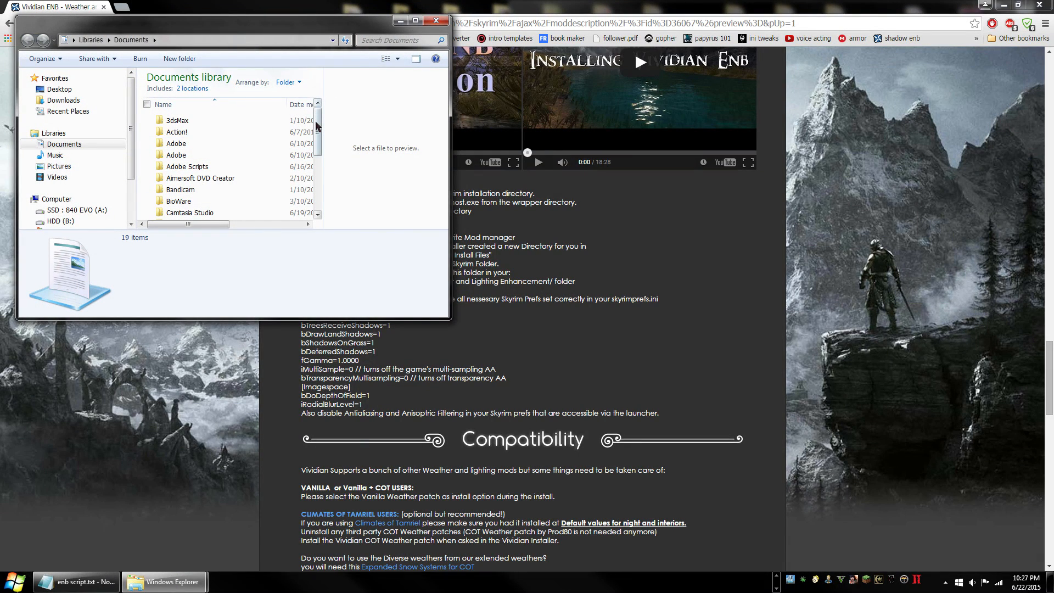
scroll(219, 175, "down", 1)
scroll(230, 197, "down", 2)
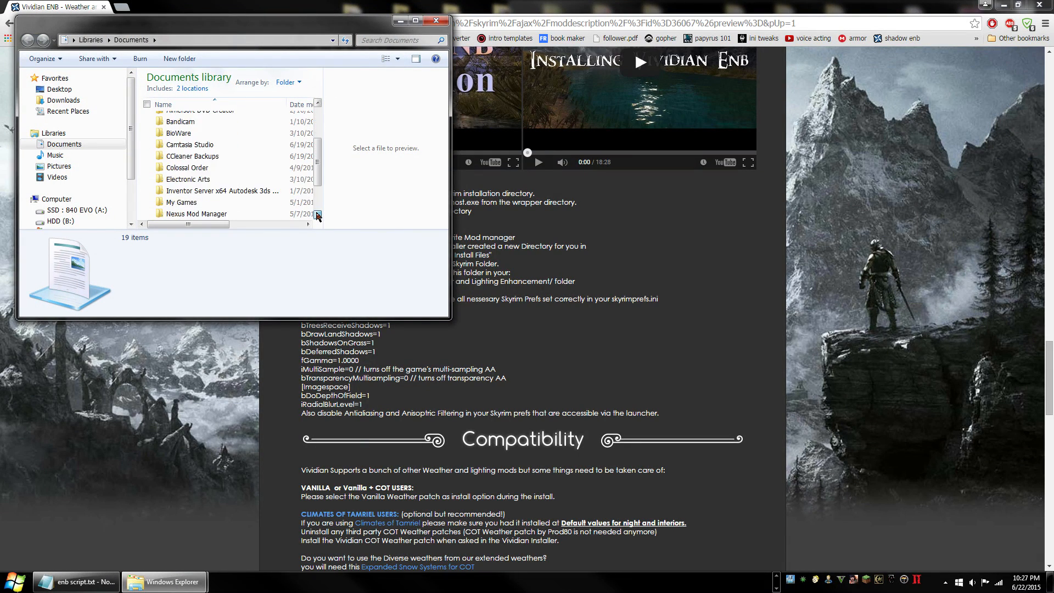
left_click(189, 190)
double_click(190, 190)
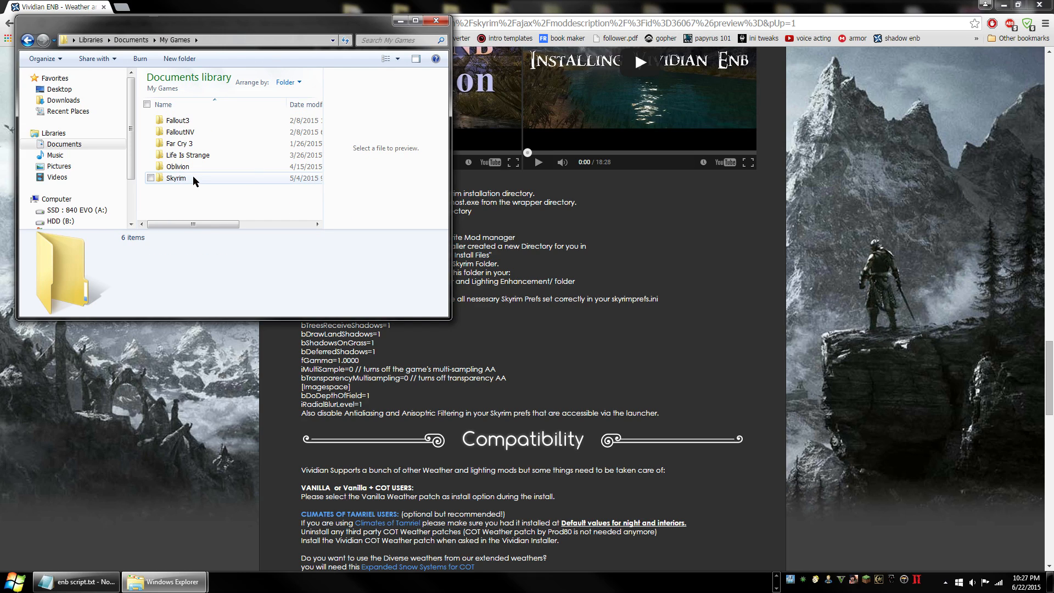
left_click(181, 177)
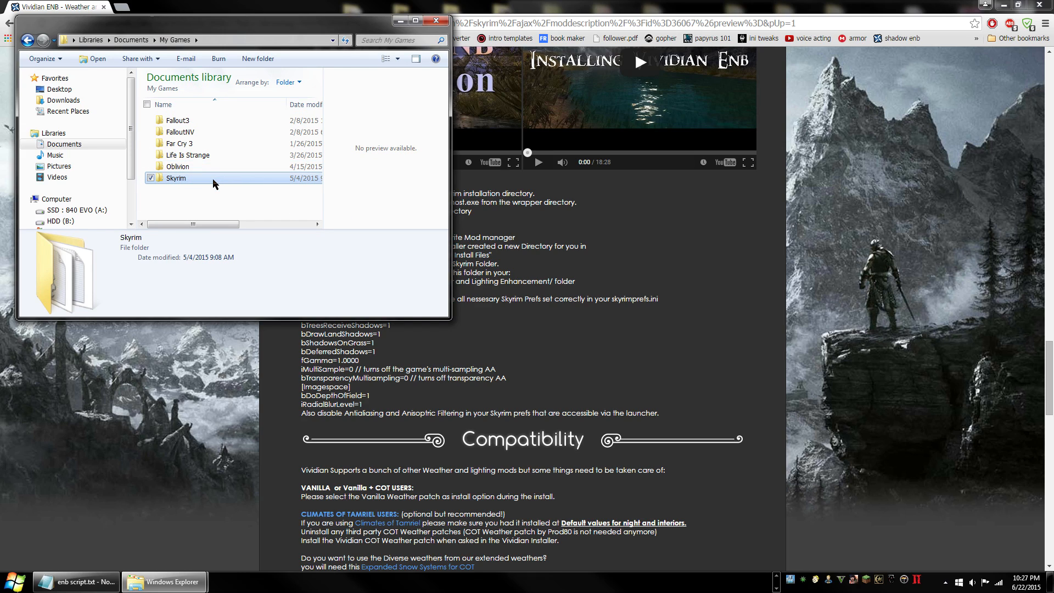
double_click(216, 181)
key("super+Left")
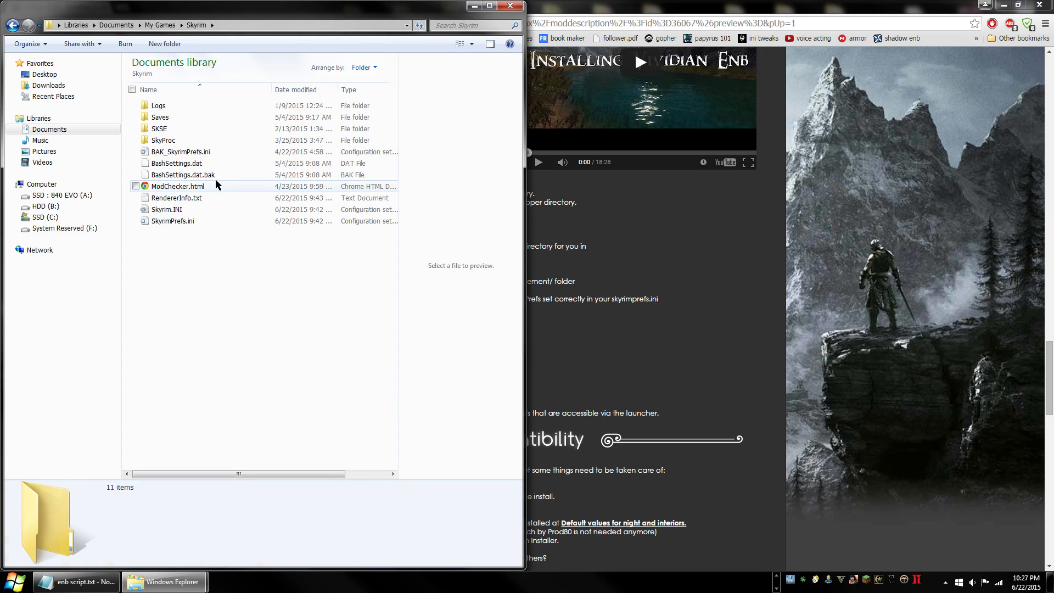
Open SkyrimPrefs.ini from the My Games Skyrim folder for editing in Notepad++.
left_click(196, 220)
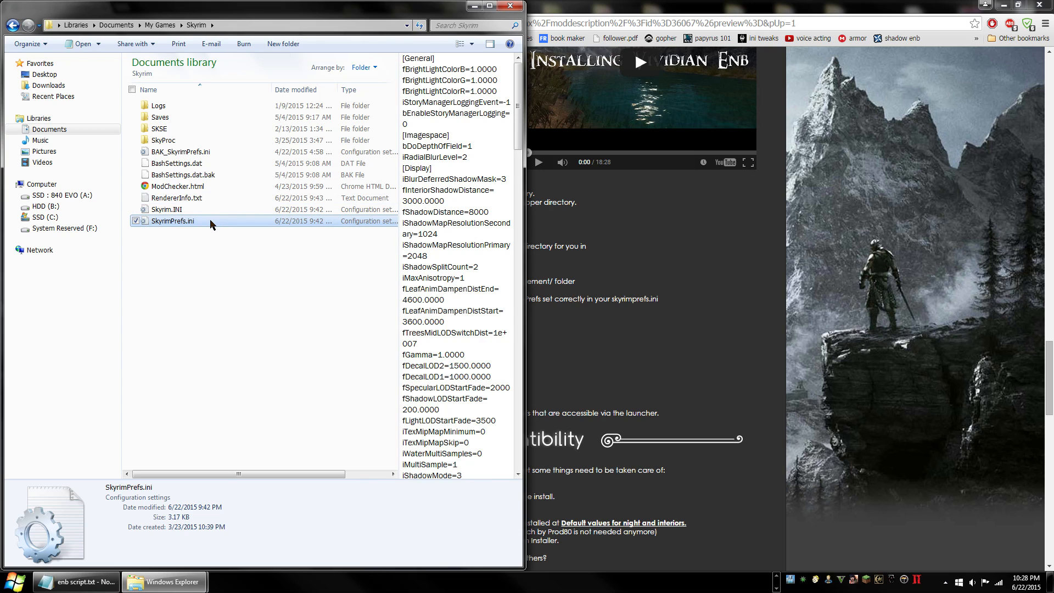
right_click(212, 222)
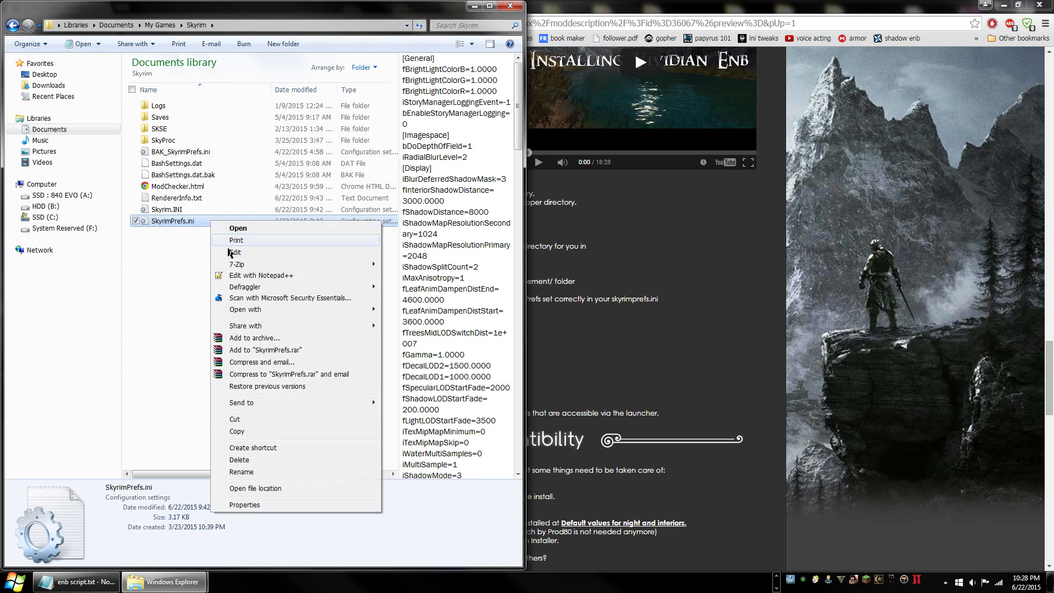
left_click(290, 279)
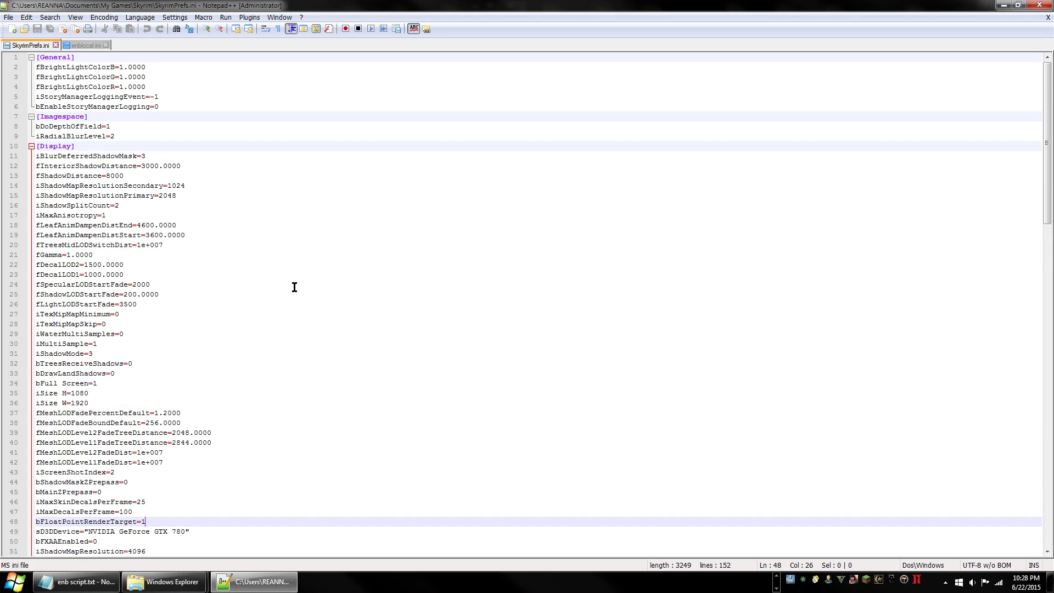
Switch to Mod Organizer, open skyrimprefs.ini in its INI Editor, and enlarge and reposition the editor window.
left_click(776, 576)
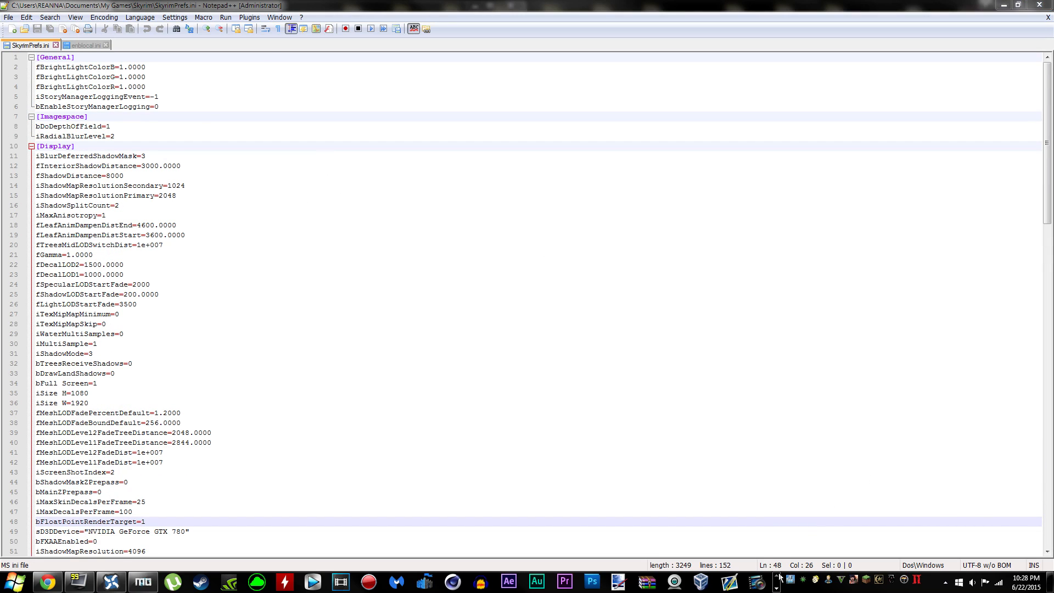
left_click(142, 583)
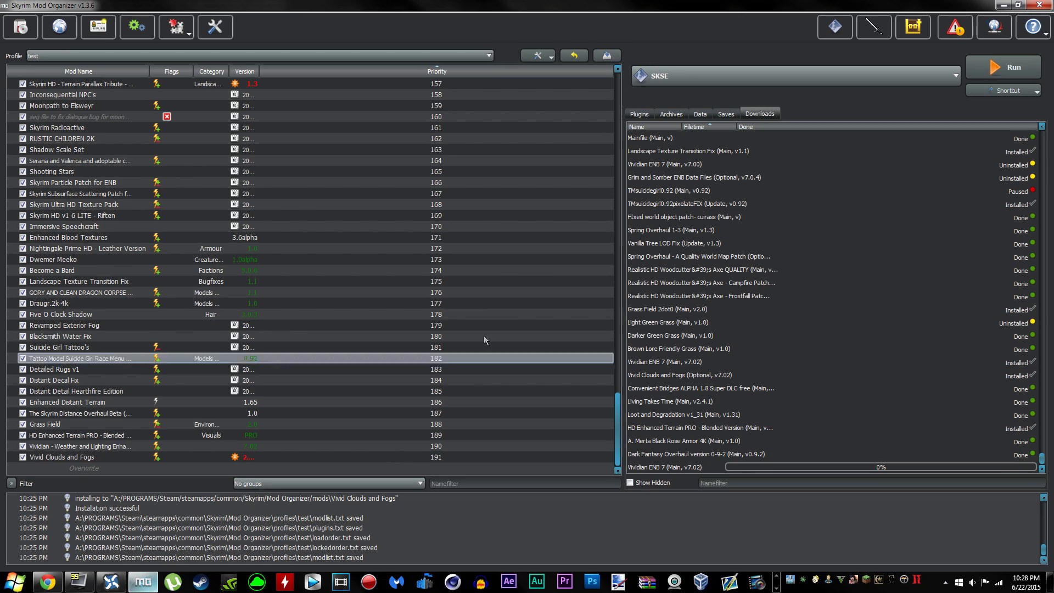
left_click(182, 32)
left_click(184, 50)
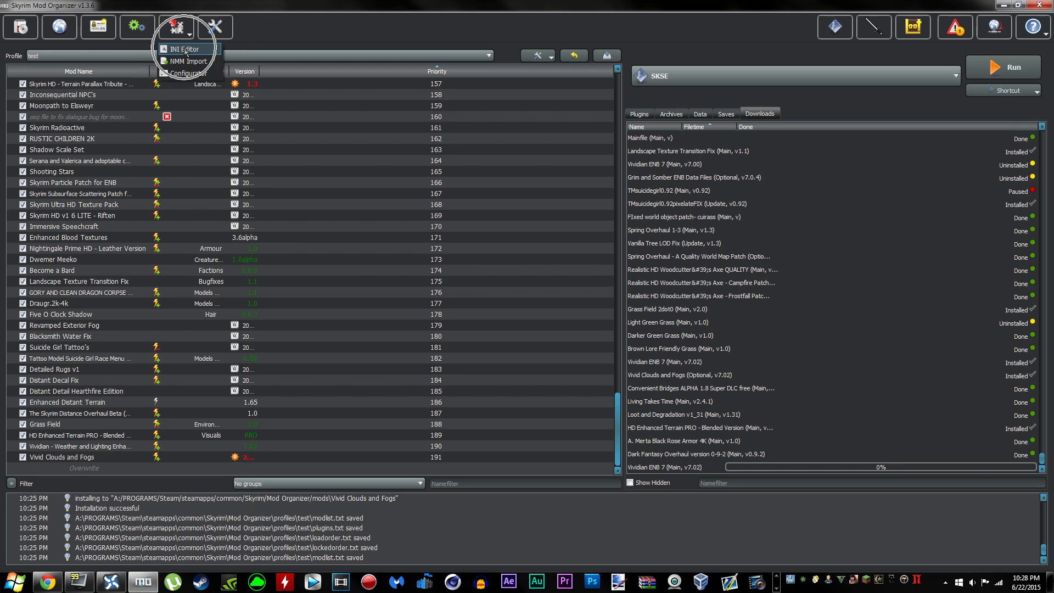
left_click_drag(464, 171, 107, 47)
left_click(86, 85)
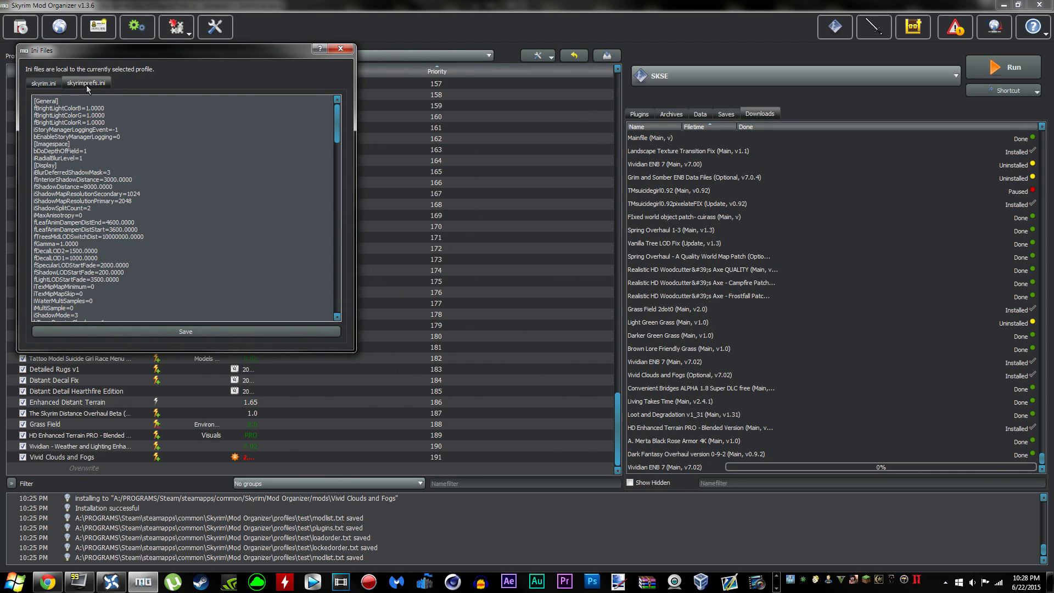
left_click_drag(355, 351, 509, 547)
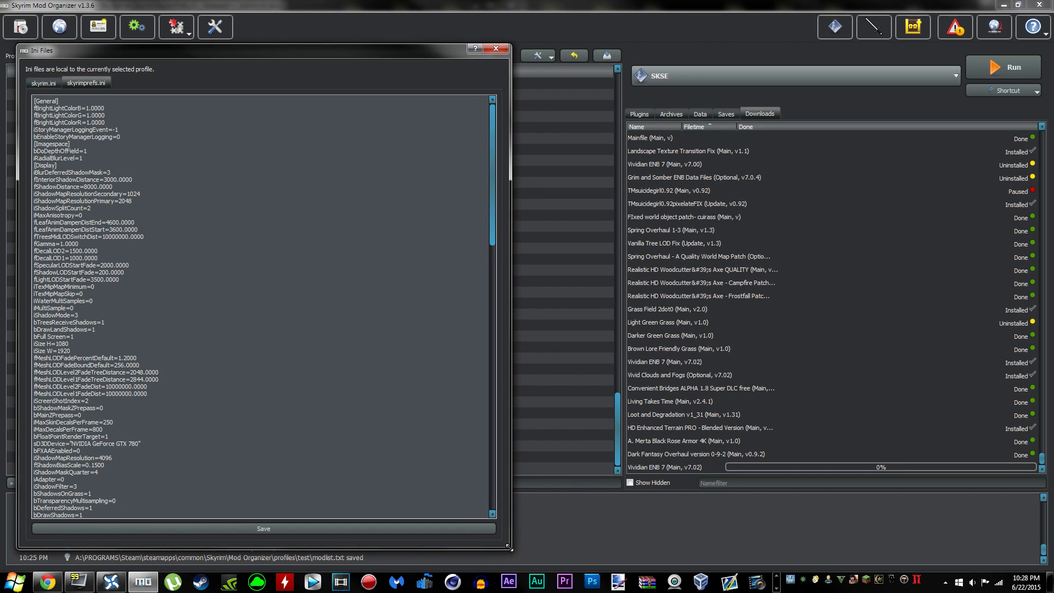
left_click_drag(350, 53, 338, 26)
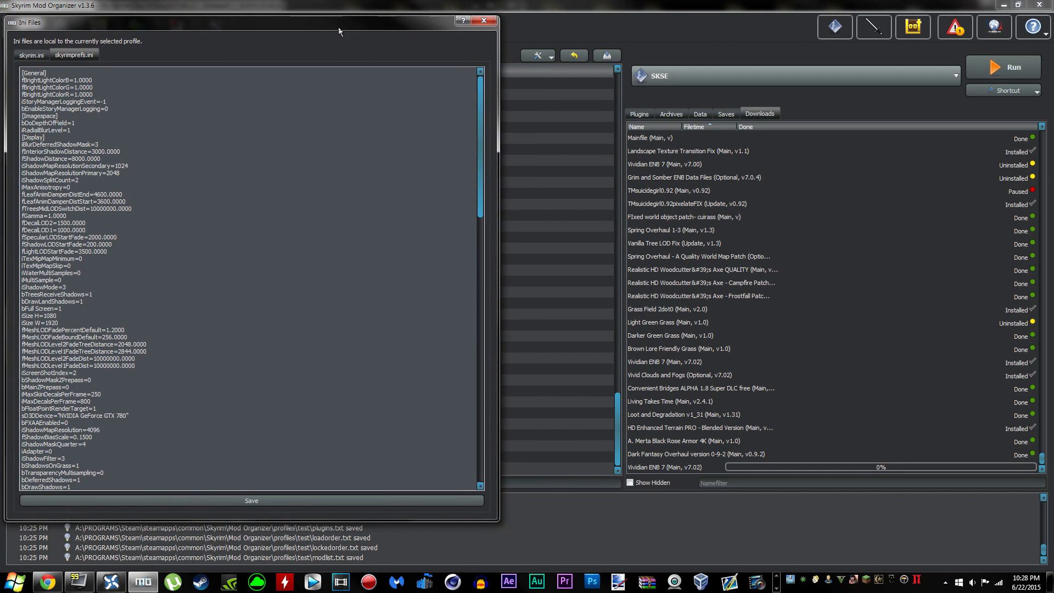
Switch to the mod description in the browser and copy the setting name bFloatPointRenderTarget.
left_click(48, 581)
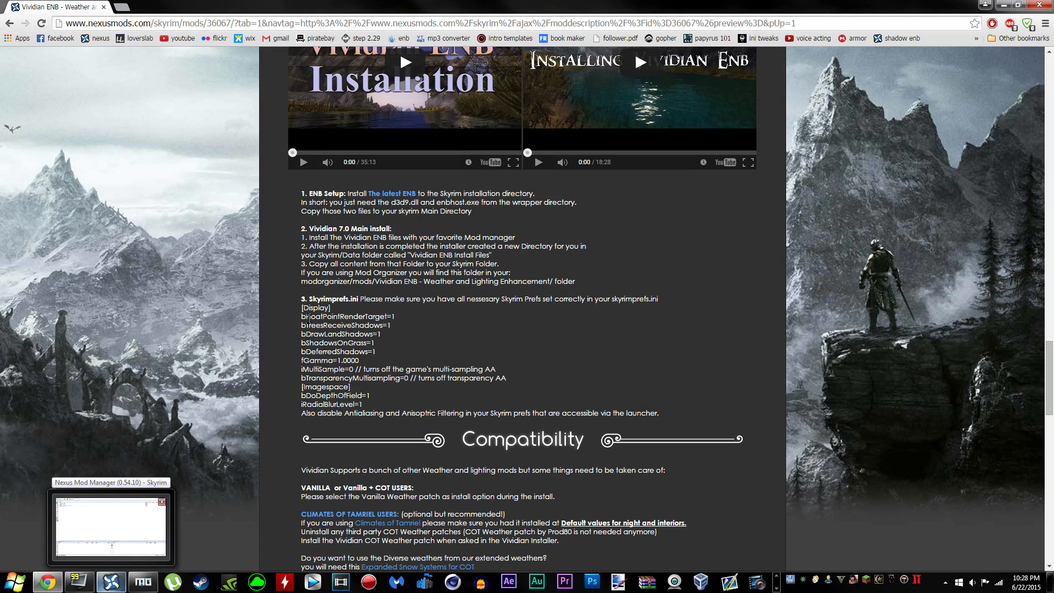
left_click_drag(308, 306, 339, 313)
left_click(339, 313)
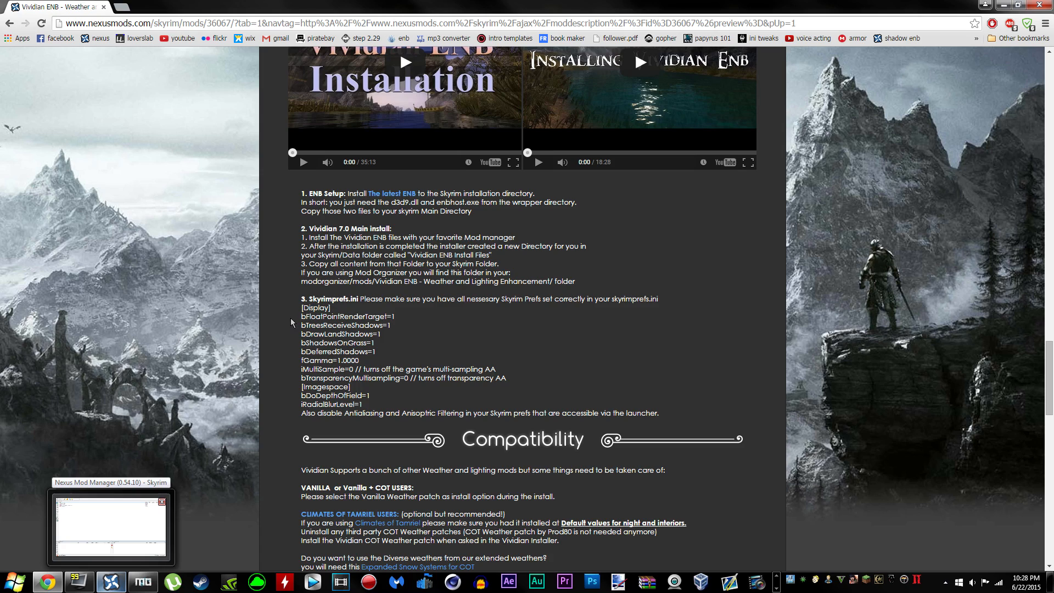
double_click(343, 316)
key("ctrl+c")
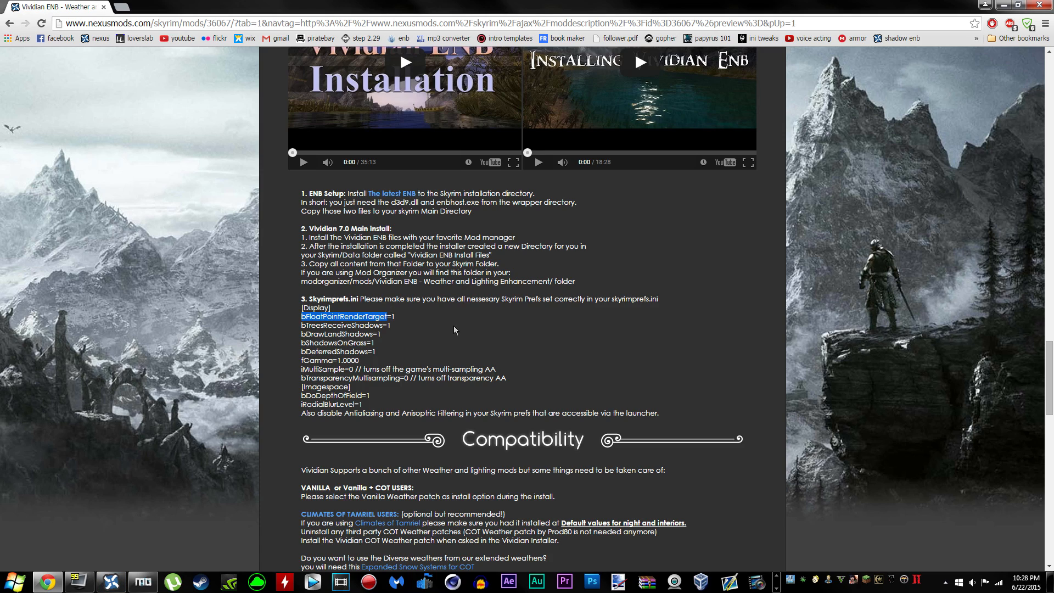
Switch to Notepad++, search SkyrimPrefs.ini for bFloatPointRenderTarget, and select the setting's line to check its value.
left_click(777, 588)
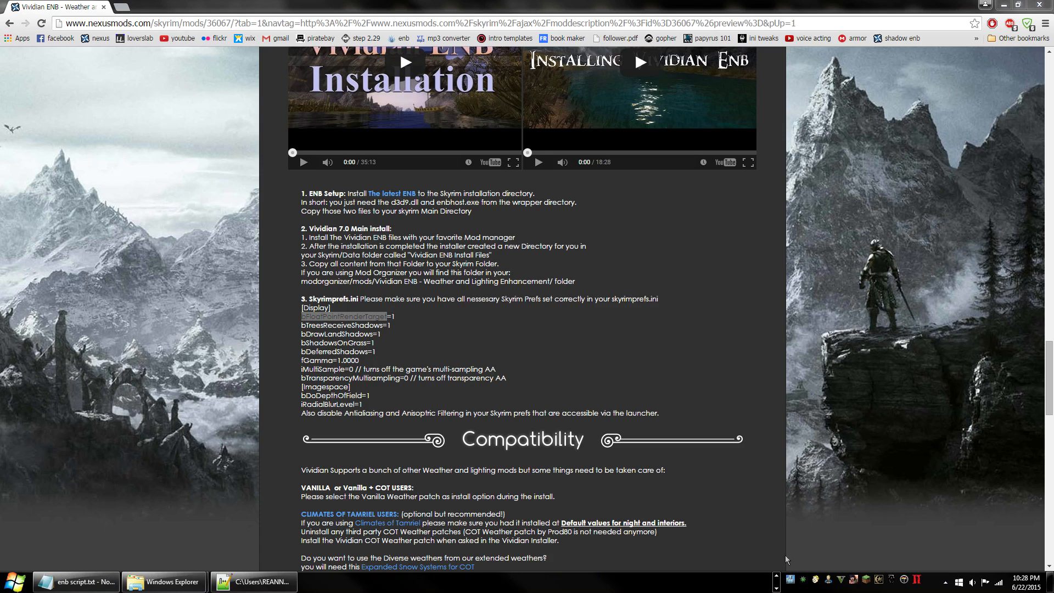
left_click(254, 581)
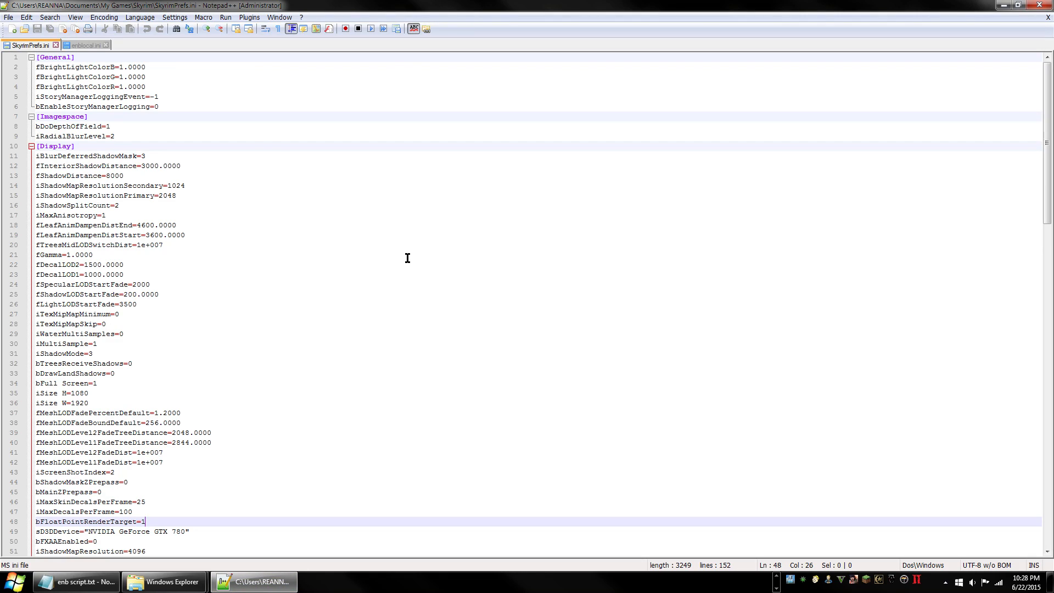
key("ctrl+f")
left_click_drag(518, 201, 518, 161)
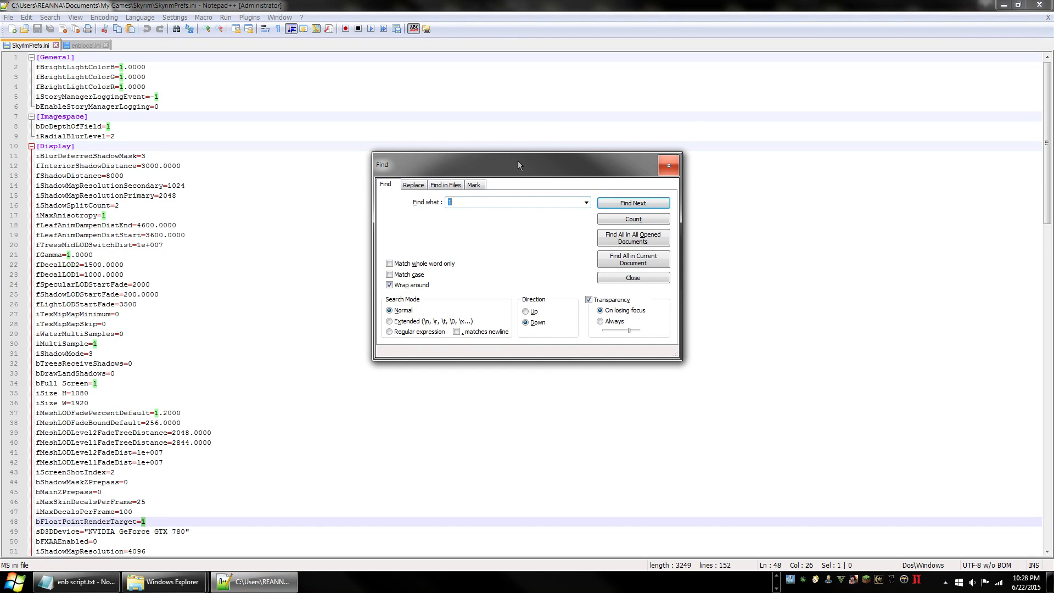
key("ctrl+v")
left_click(632, 203)
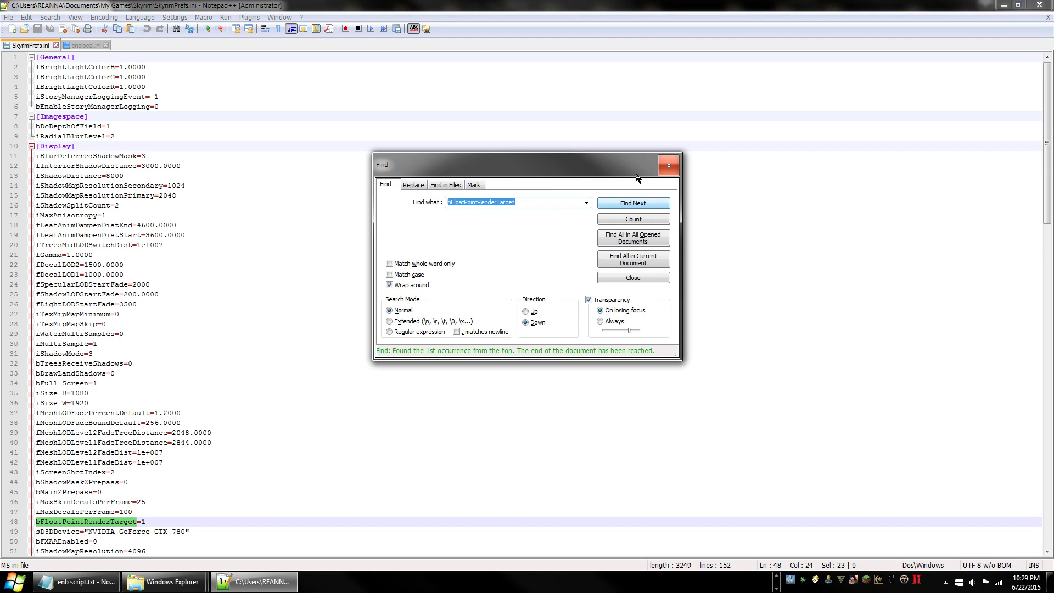
left_click(667, 168)
scroll(226, 421, "down", 4)
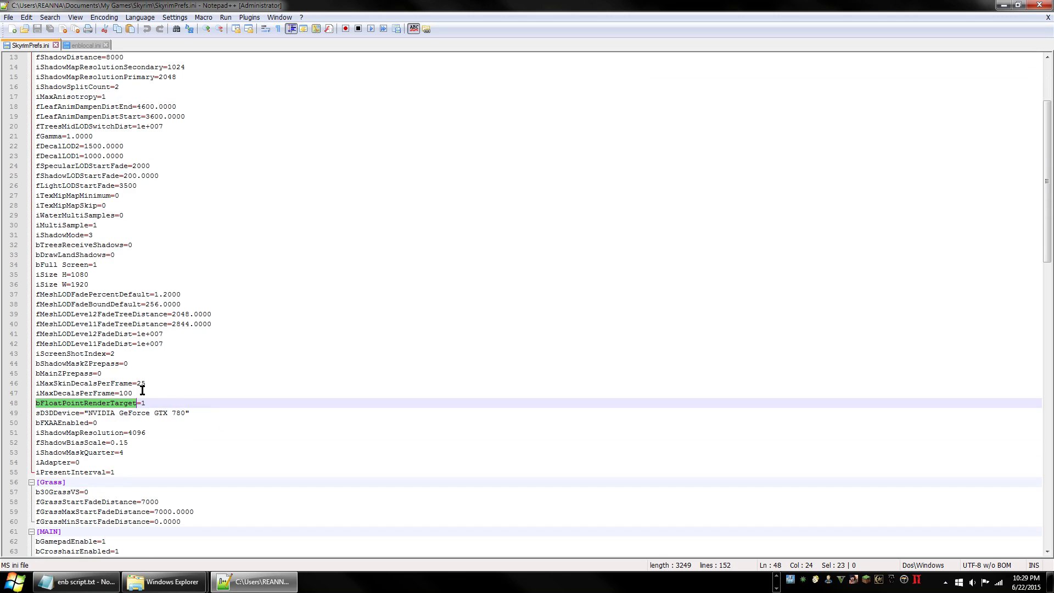
left_click_drag(158, 402, 28, 404)
key("ctrl+c")
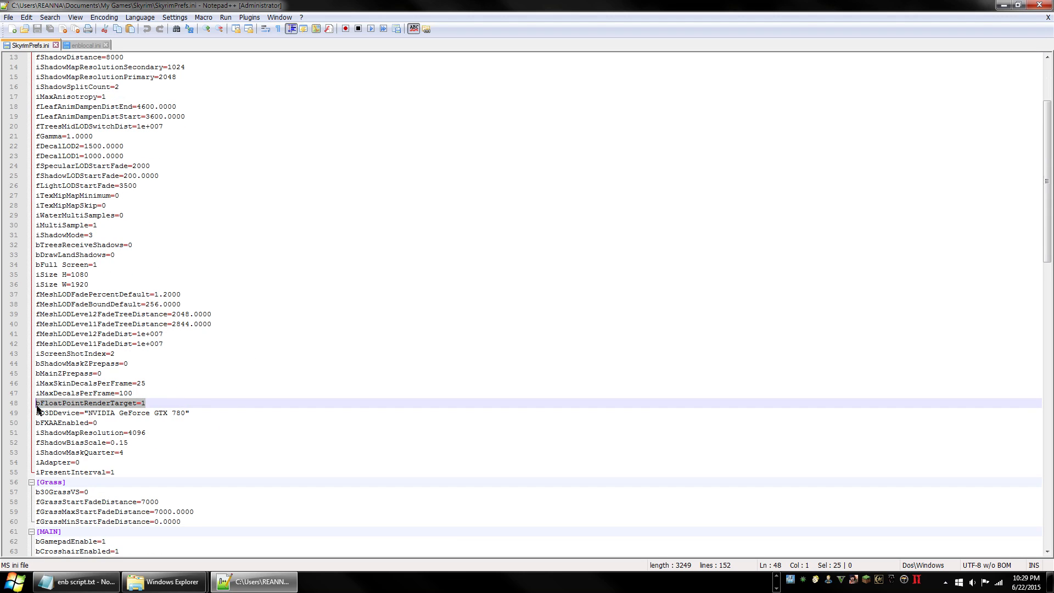
key("End")
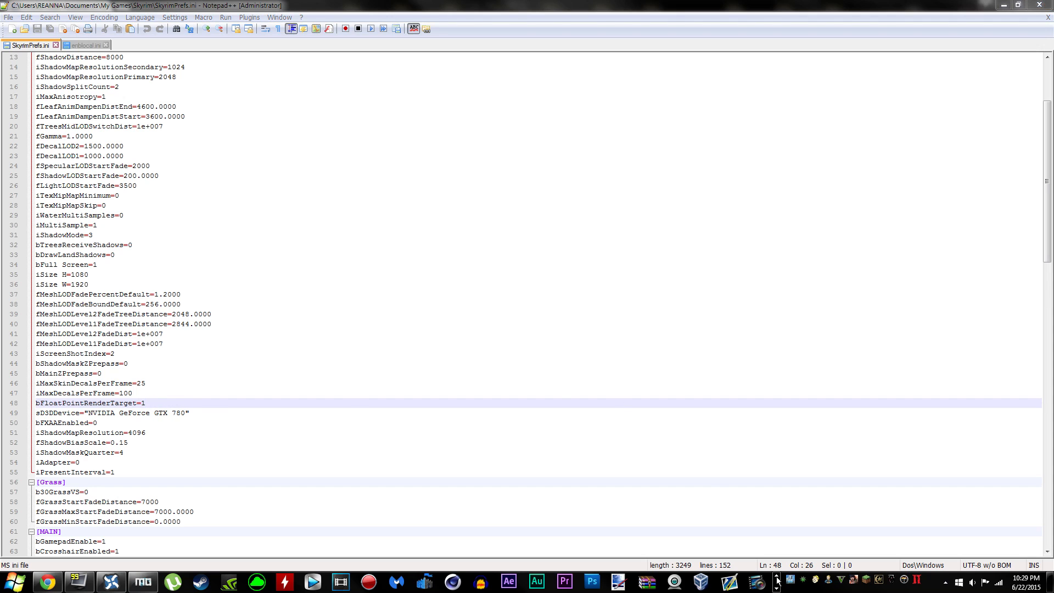
Switch to Mod Organizer, search skyrimprefs.ini for bFloatPointRenderTarget, and check its value and its place in the [Display] section.
left_click(143, 581)
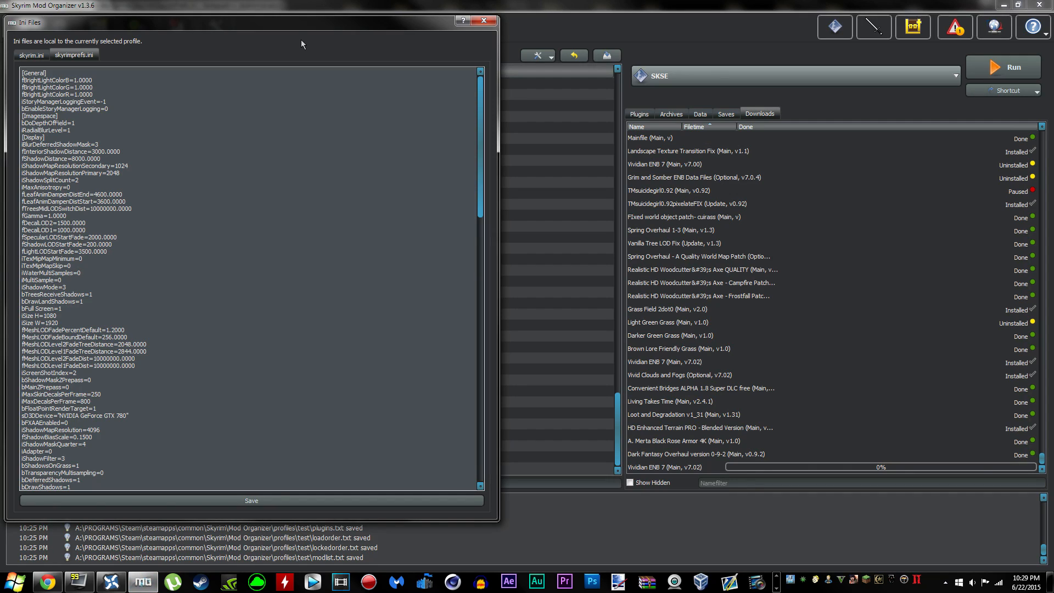
left_click_drag(316, 29, 322, 27)
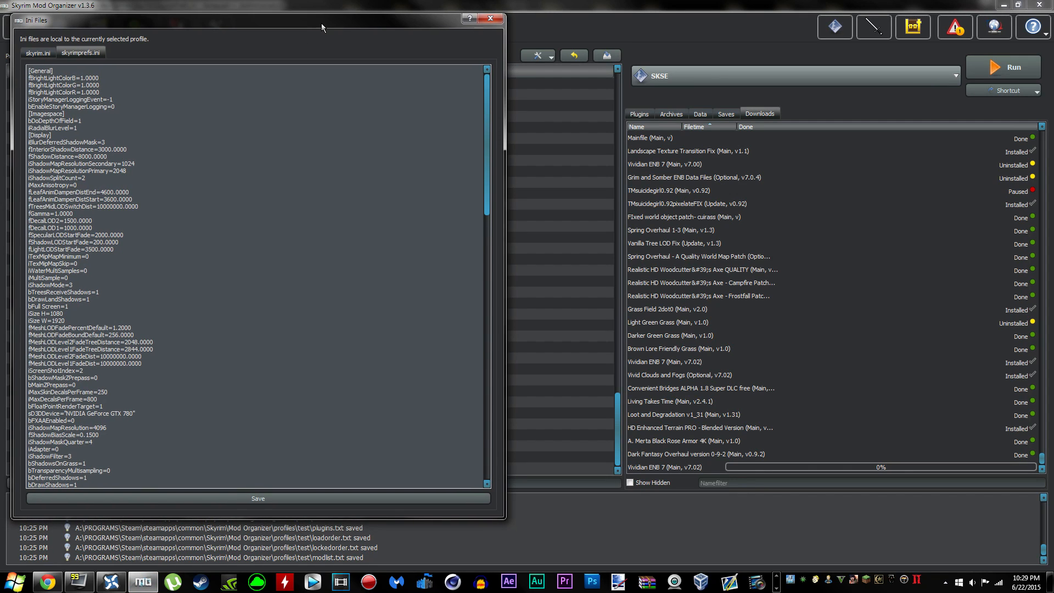
left_click(265, 178)
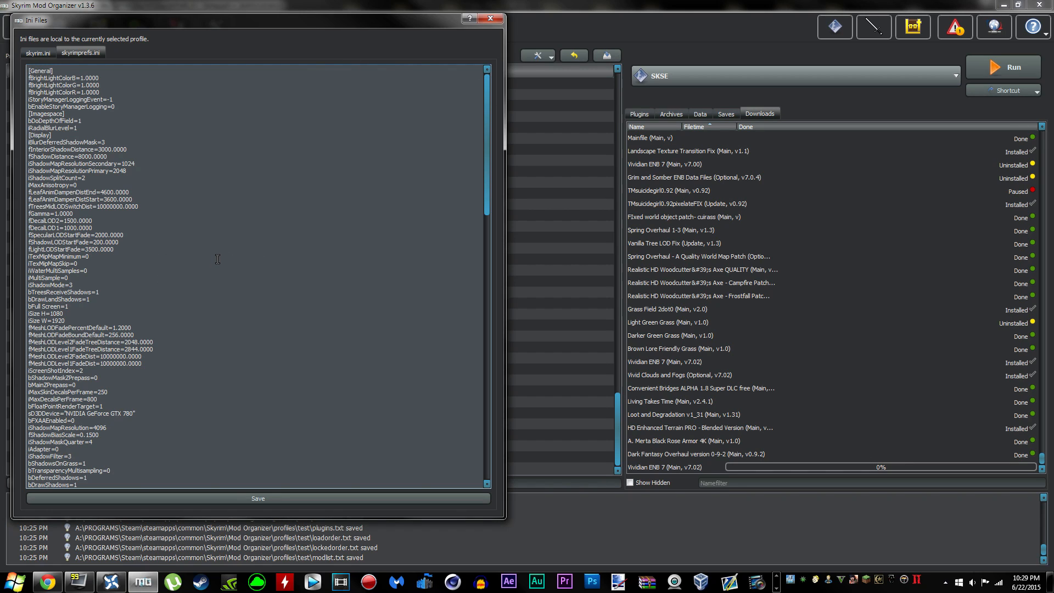
key("ctrl+v")
left_click(339, 265)
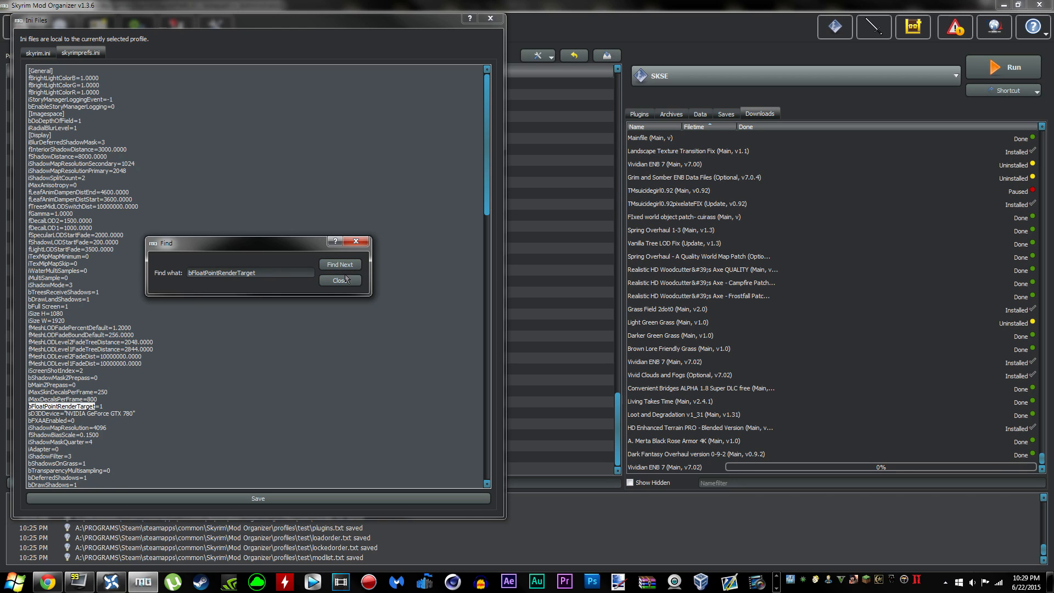
left_click(345, 280)
left_click(106, 406)
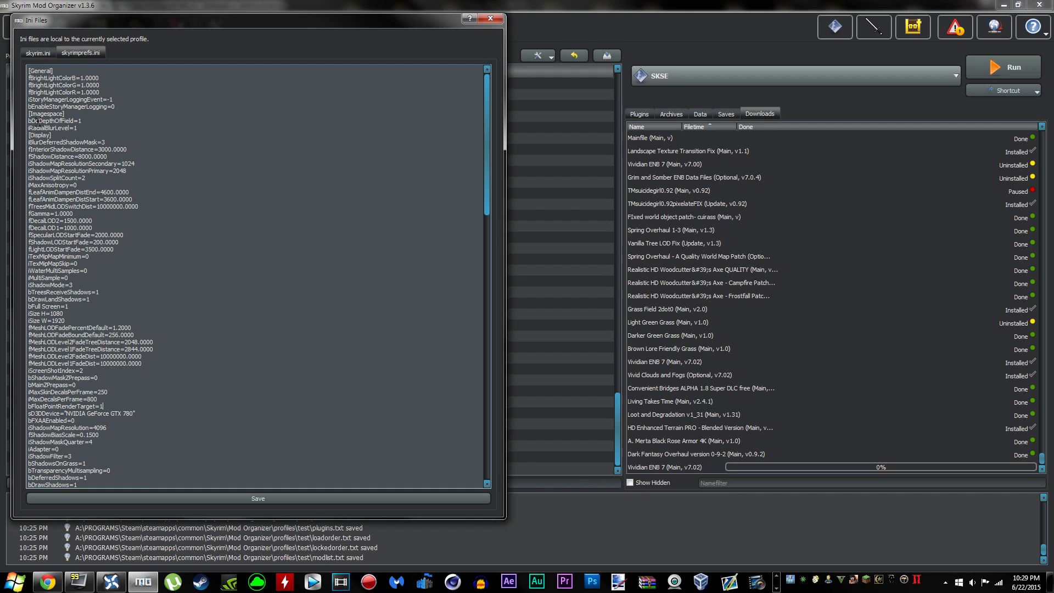
left_click_drag(31, 137, 165, 434)
left_click(138, 424)
Switch back to the mod description in the browser and copy the setting name bTreesReceiveShadows.
left_click(47, 582)
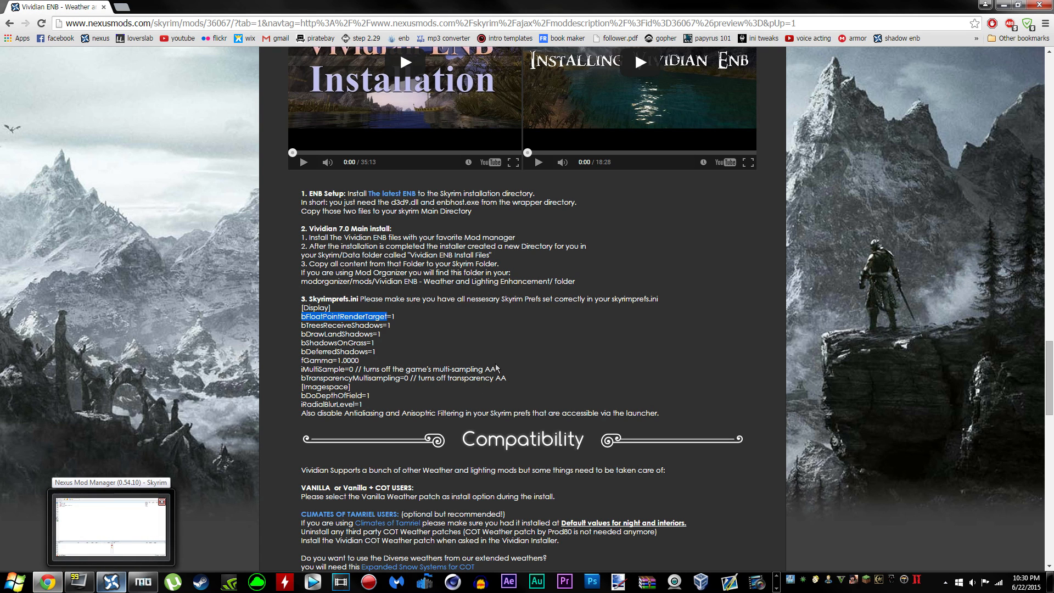
left_click(347, 327)
double_click(348, 327)
key("ctrl+c")
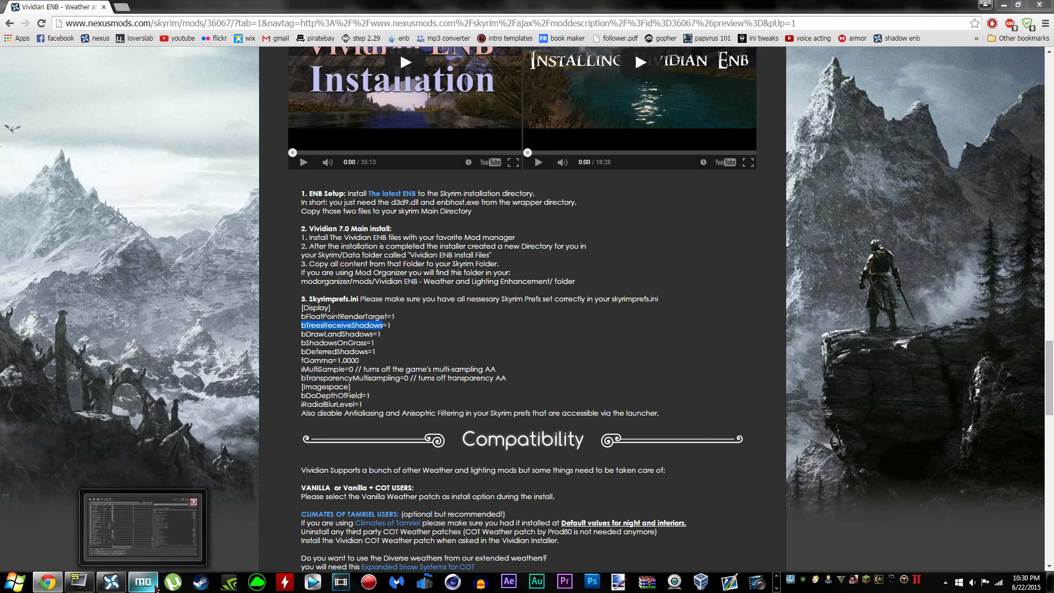
Switch to Mod Organizer and search skyrimprefs.ini for bTreesReceiveShadows to check its value.
left_click(143, 581)
key("ctrl+f")
key("ctrl+v")
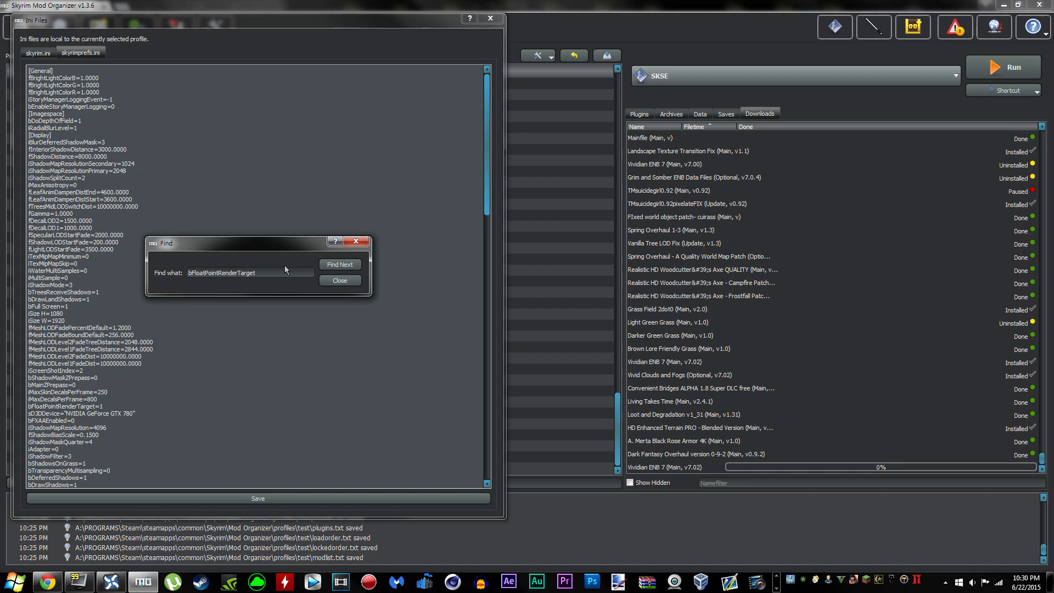
left_click(339, 265)
left_click(339, 280)
Select bDrawLandShadows in the browser's mod description, then switch to Mod Organizer and select its skyrimprefs.ini line to check the value.
left_click(47, 581)
double_click(344, 333)
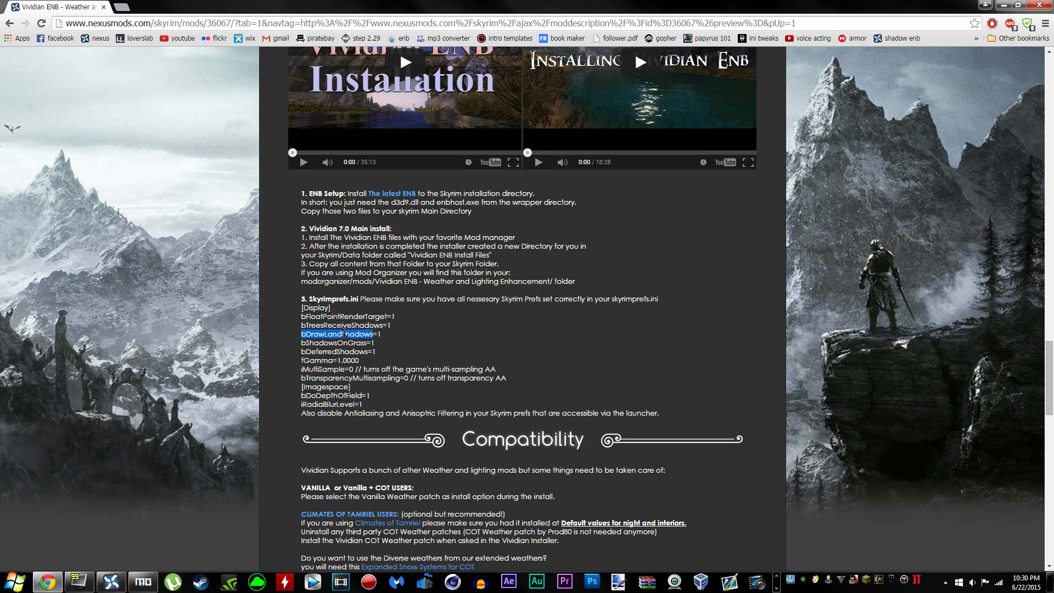
left_click(143, 581)
triple_click(97, 300)
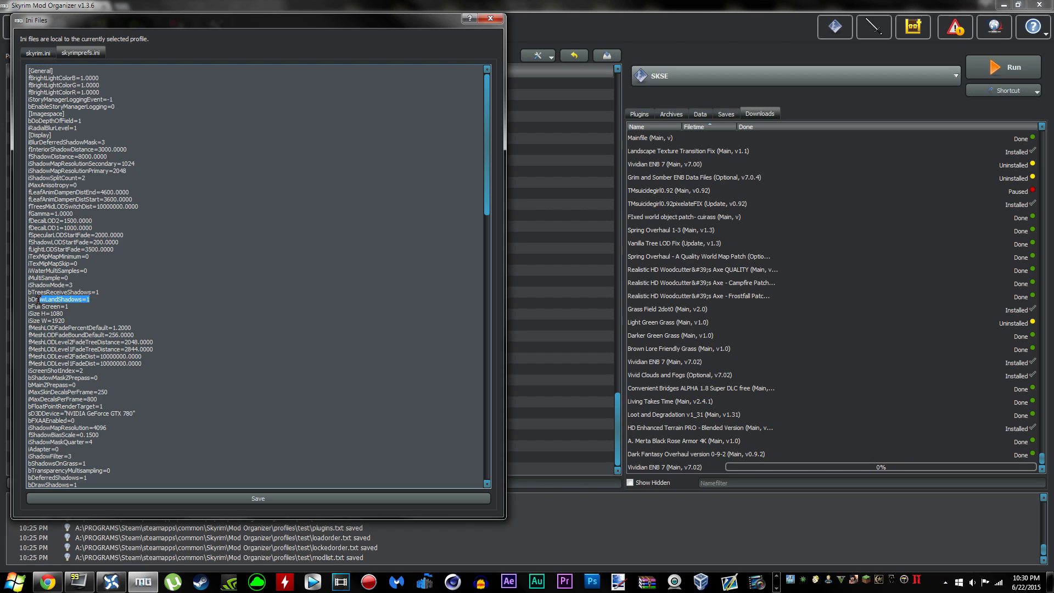
Copy bShadowsOnGrass from the mod description in the browser and search skyrimprefs.ini in Mod Organizer for it to check its value.
left_click(49, 581)
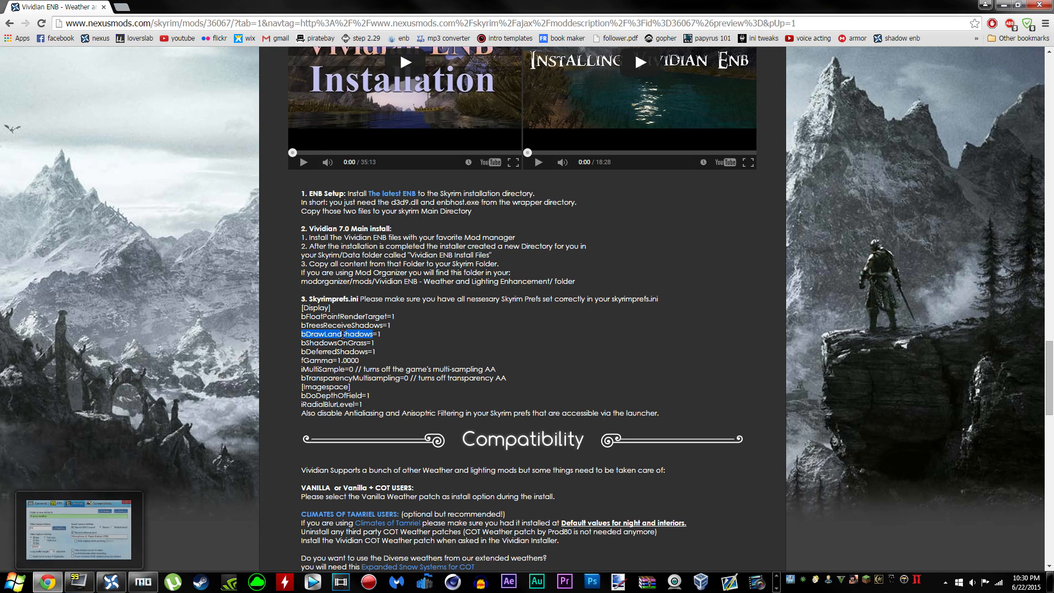
double_click(333, 342)
key("ctrl+c")
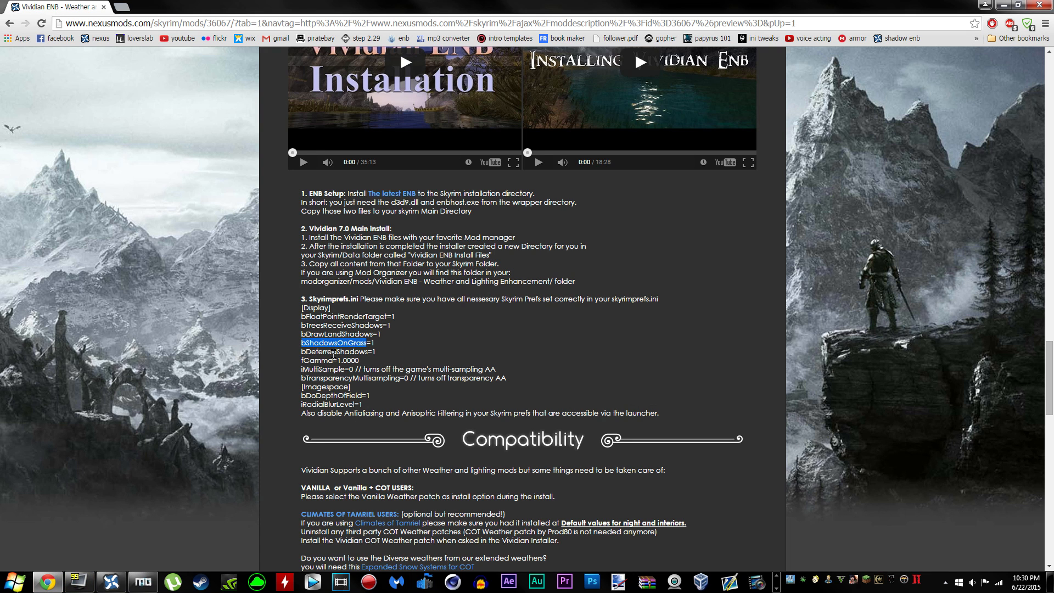
left_click(143, 581)
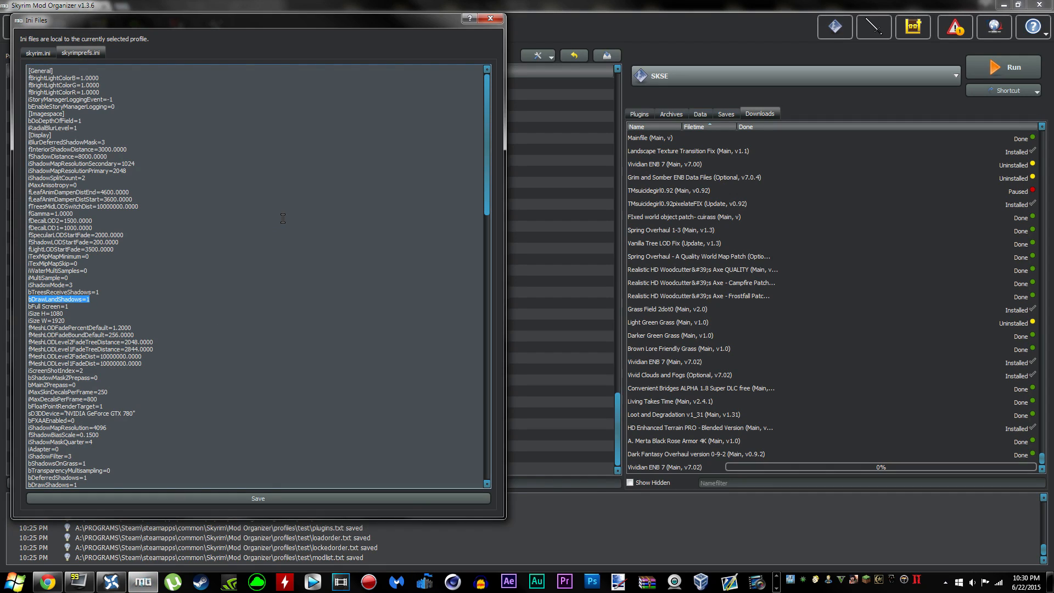
key("ctrl+f")
key("ctrl+v")
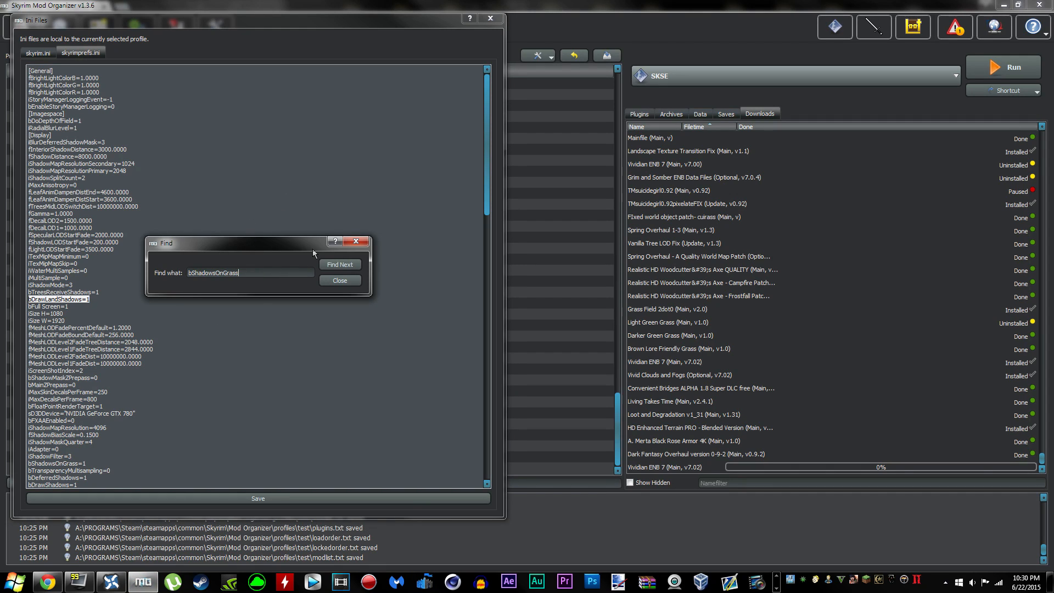
left_click(353, 270)
left_click(340, 281)
Copy bDeferredShadows from the mod description in the browser and search skyrimprefs.ini in Mod Organizer for it to check its value.
left_click(48, 580)
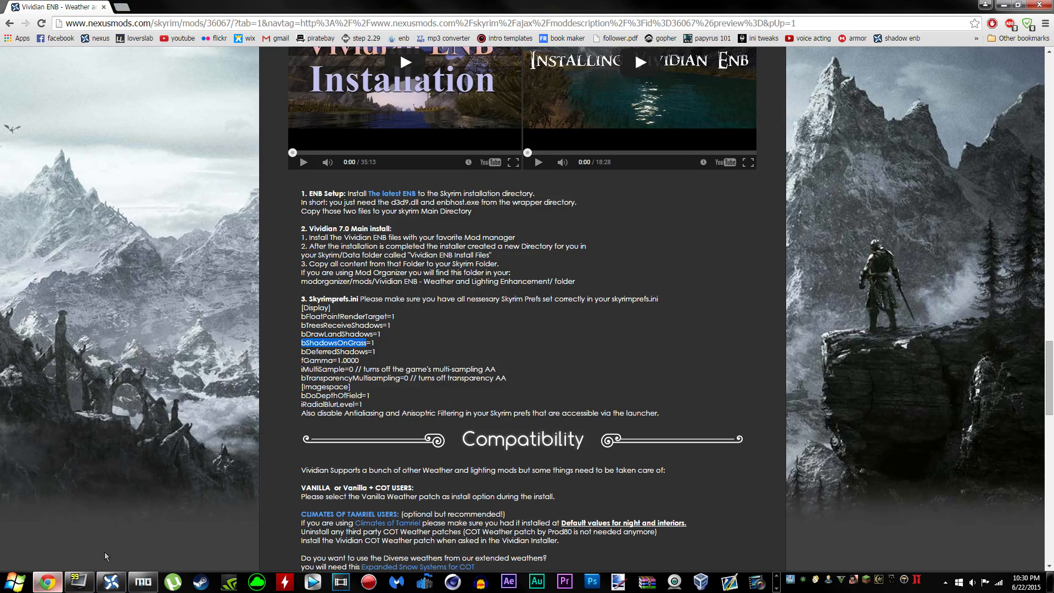
double_click(324, 352)
key("ctrl+c")
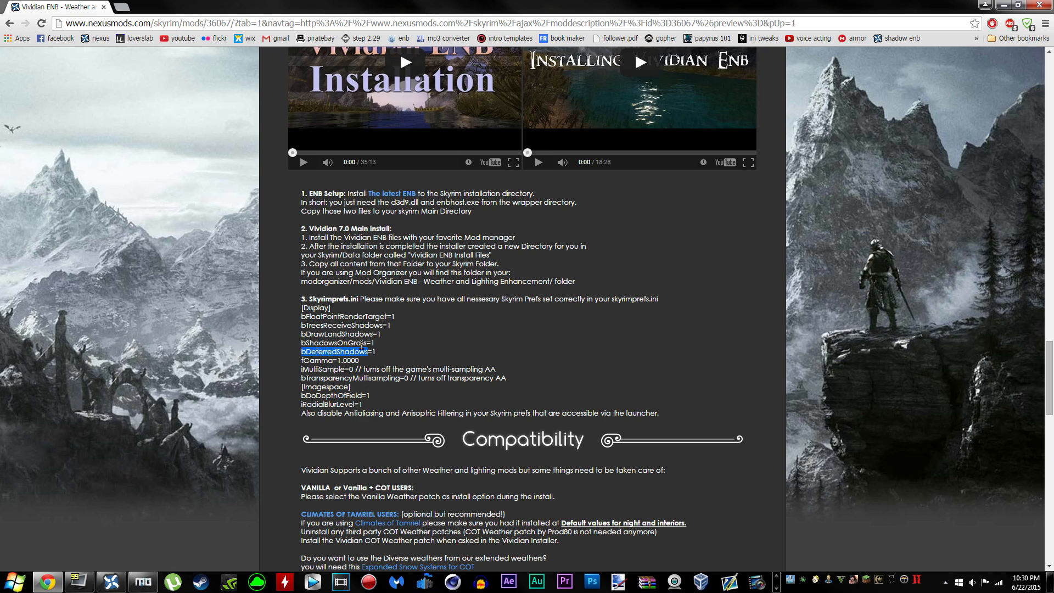
left_click(142, 581)
key("ctrl+f")
double_click(248, 270)
key("ctrl+v")
left_click(339, 264)
left_click(340, 280)
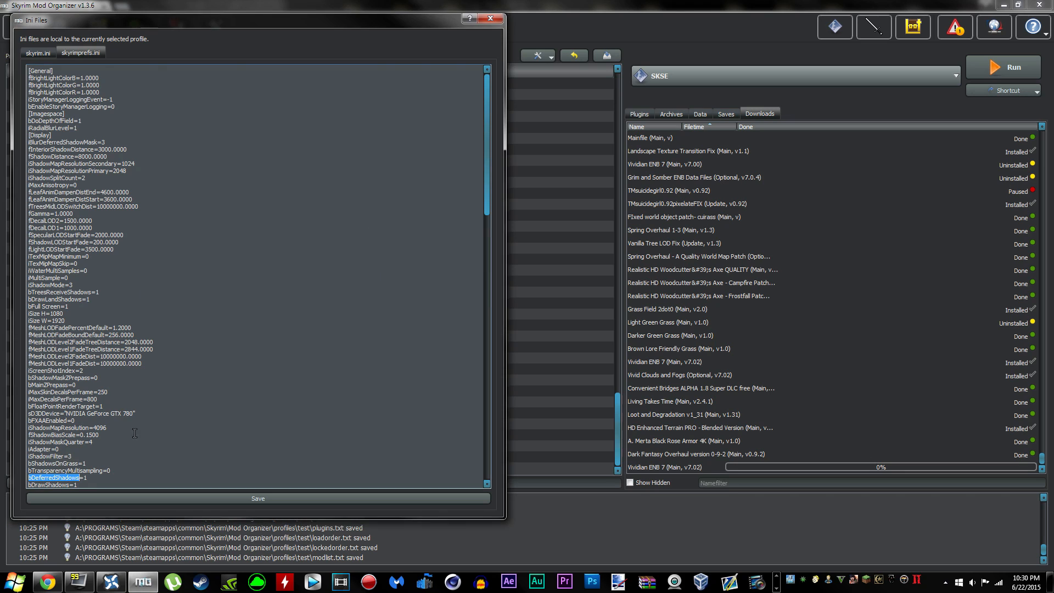
Look up fGamma in the browser's mod description, search skyrimprefs.ini in Mod Organizer for it, and select its line to check the value.
left_click(48, 581)
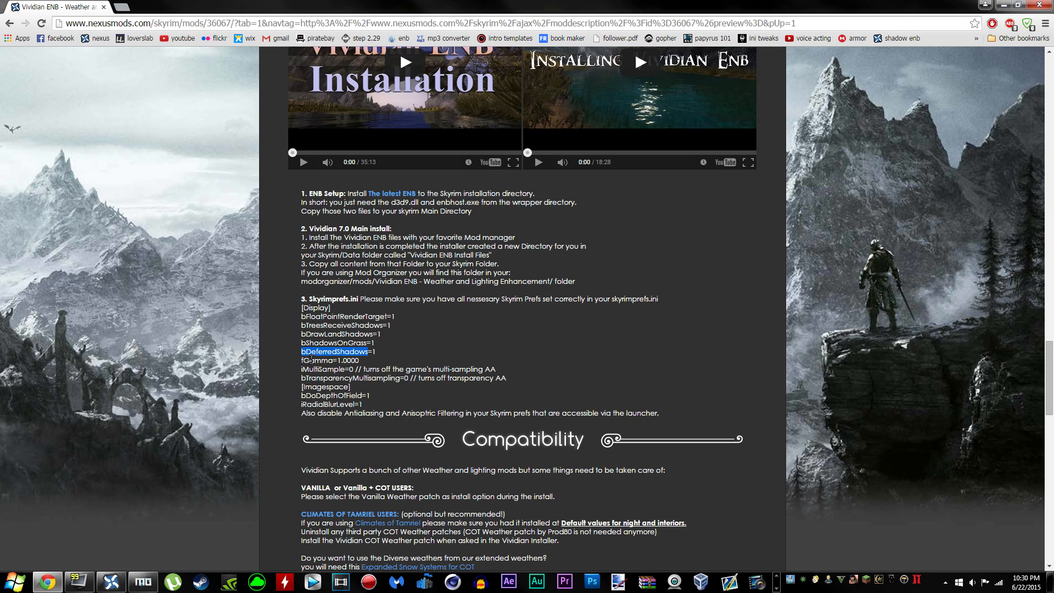
left_click(311, 359)
left_click(142, 580)
key("ctrl+f")
double_click(230, 271)
type("fGamma")
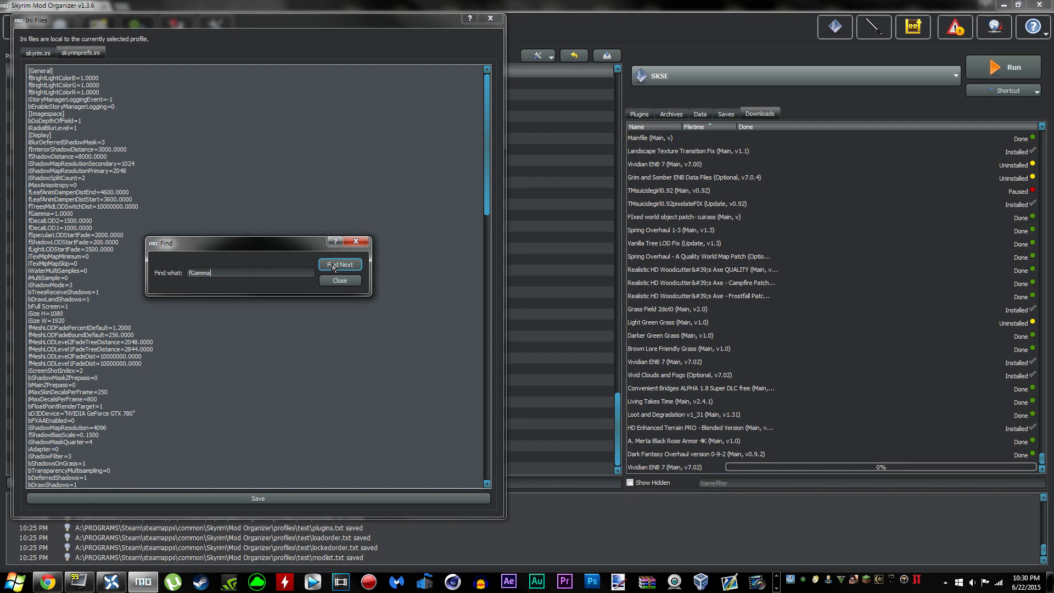
left_click(349, 297)
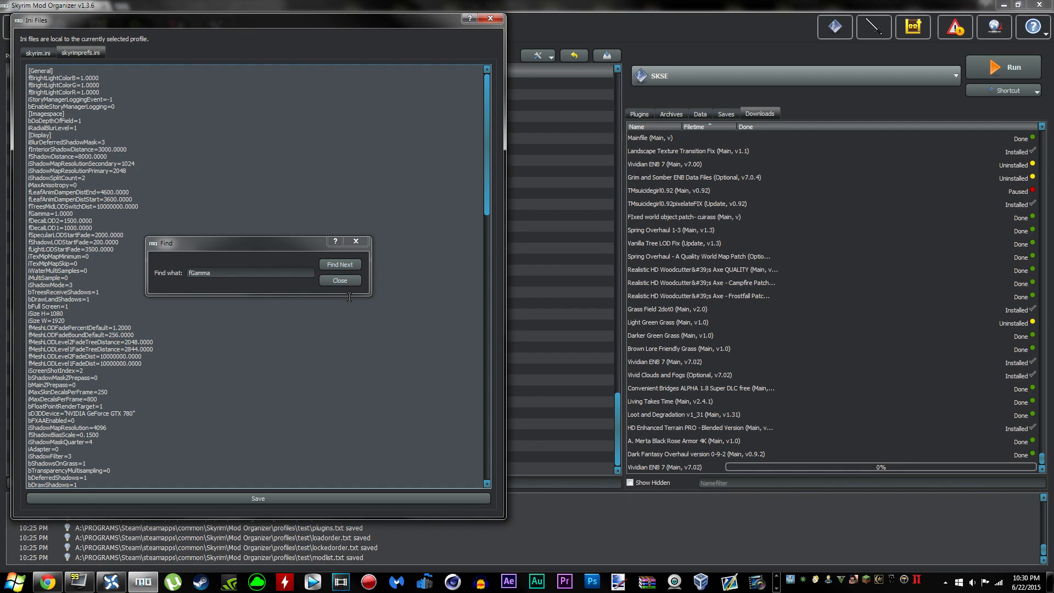
left_click(335, 280)
left_click_drag(80, 214, 19, 215)
Copy iMultiSample from the mod description in the browser and search skyrimprefs.ini in Mod Organizer for it to check its value.
left_click(47, 581)
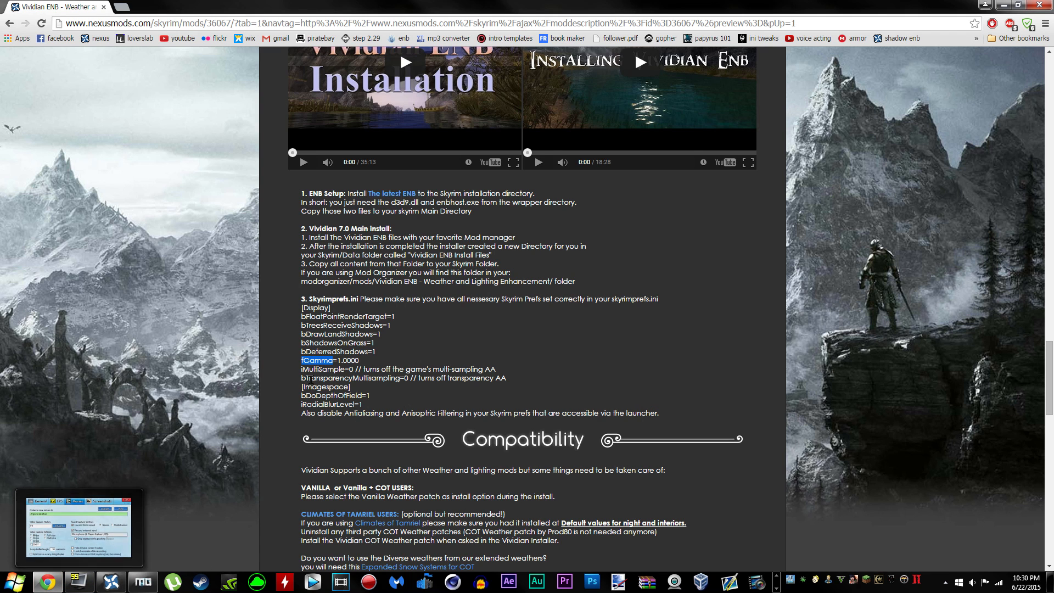
double_click(316, 371)
key("ctrl+c")
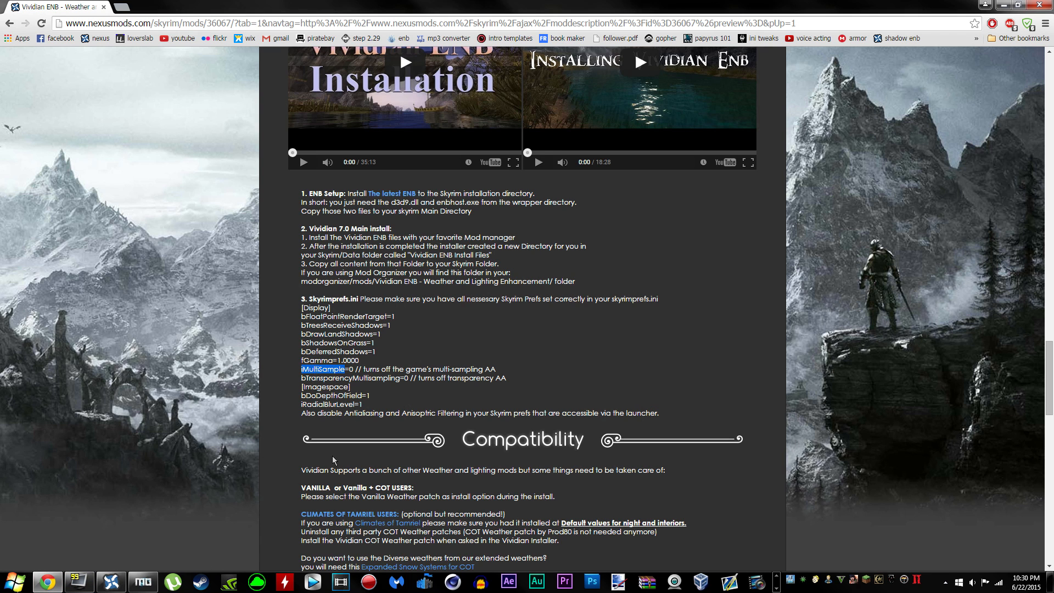
left_click(143, 581)
key("ctrl+f")
double_click(222, 272)
key("ctrl+v")
left_click(340, 265)
left_click(344, 284)
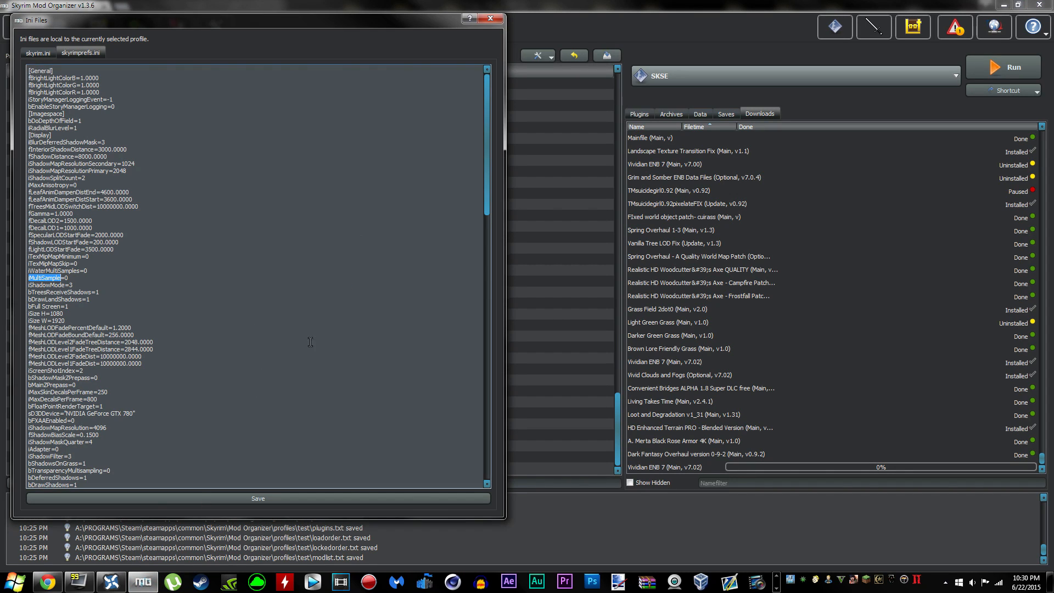
Copy bTransparencyMultisampling from the mod description in the browser and search skyrimprefs.ini in Mod Organizer for it to check its value.
left_click(48, 582)
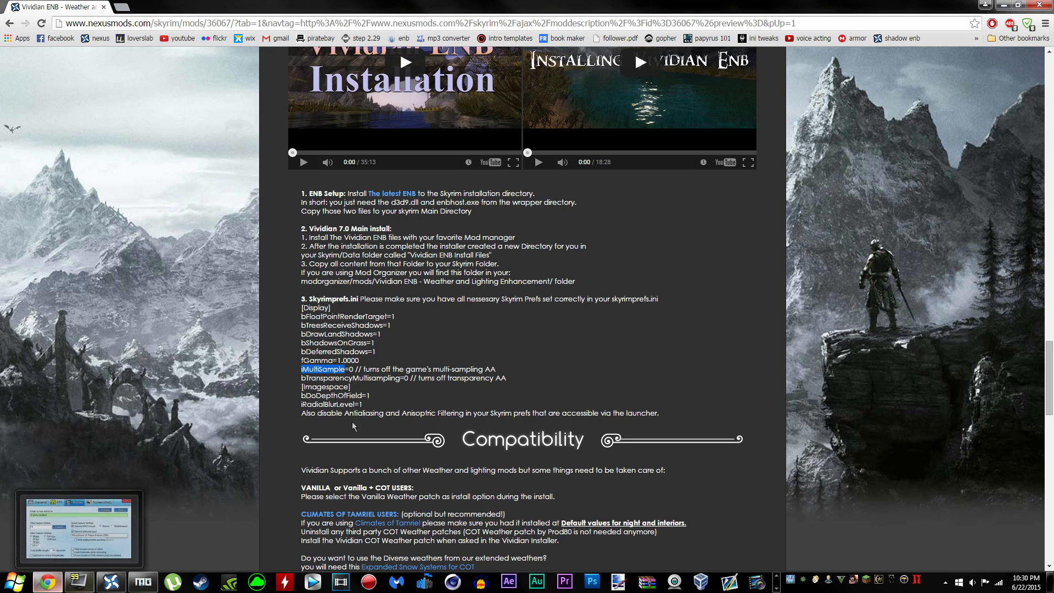
double_click(336, 378)
key("ctrl+c")
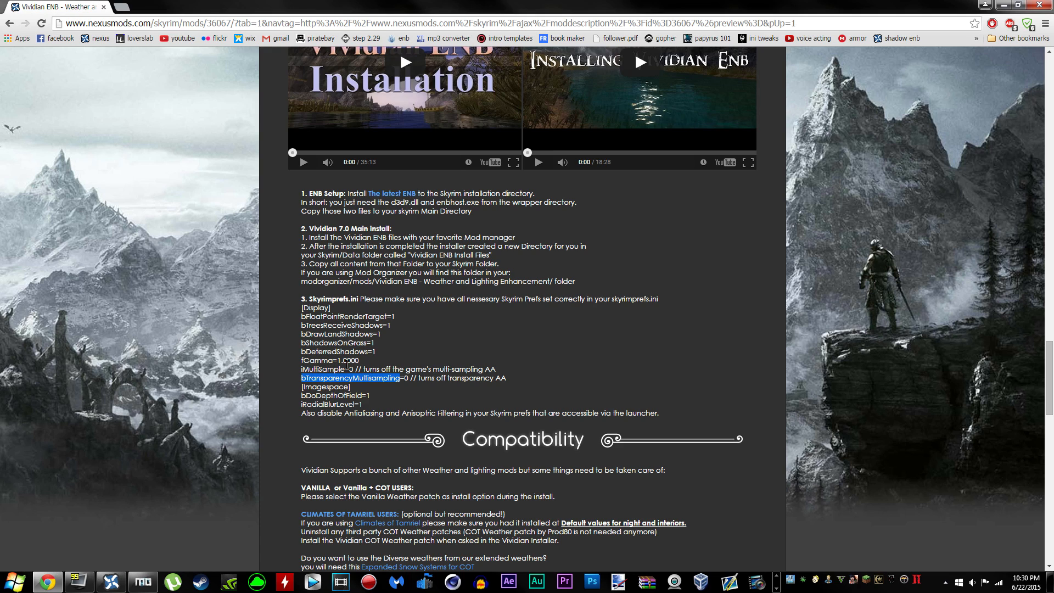
left_click(143, 582)
key("ctrl+f")
left_click_drag(222, 272, 177, 272)
key("ctrl+v")
left_click(354, 265)
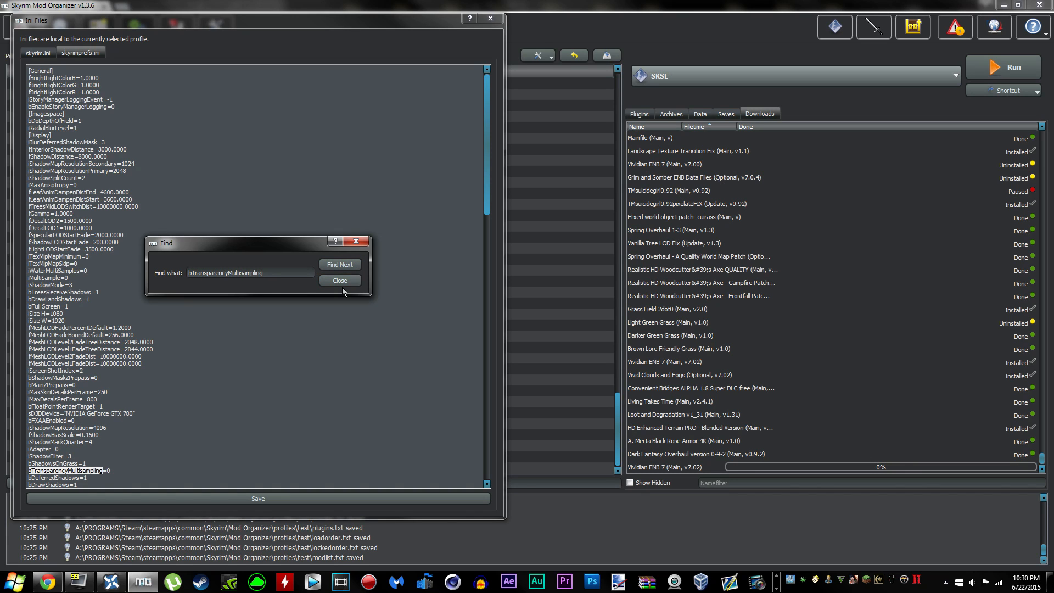
left_click(340, 281)
Compare bDoDepthOfField and iRadialBlurLevel in the browser's mod description with the [Imagespace] lines of skyrimprefs.ini in Mod Organizer.
left_click(47, 582)
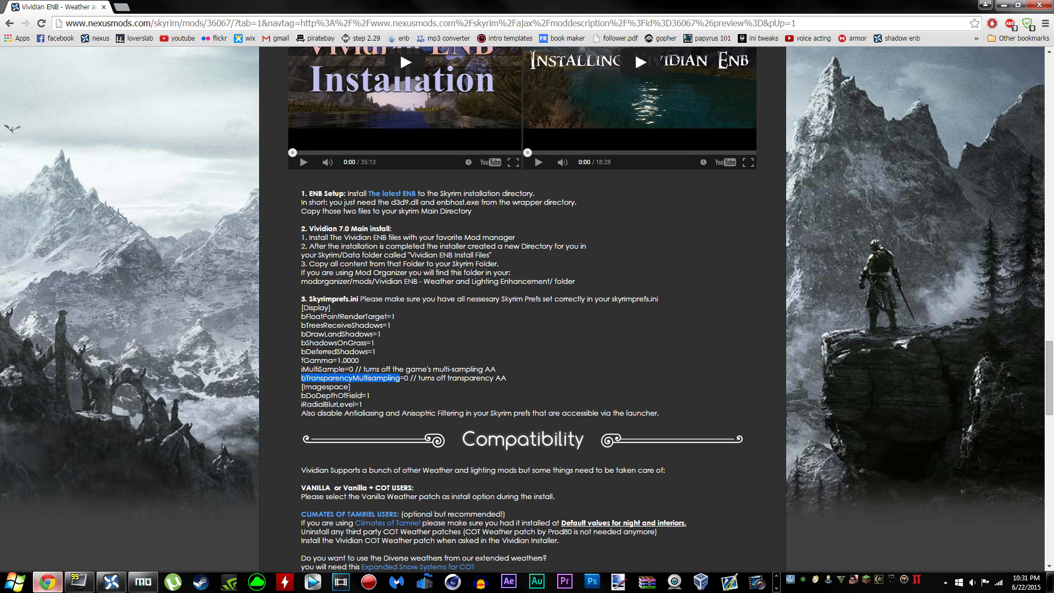
double_click(336, 395)
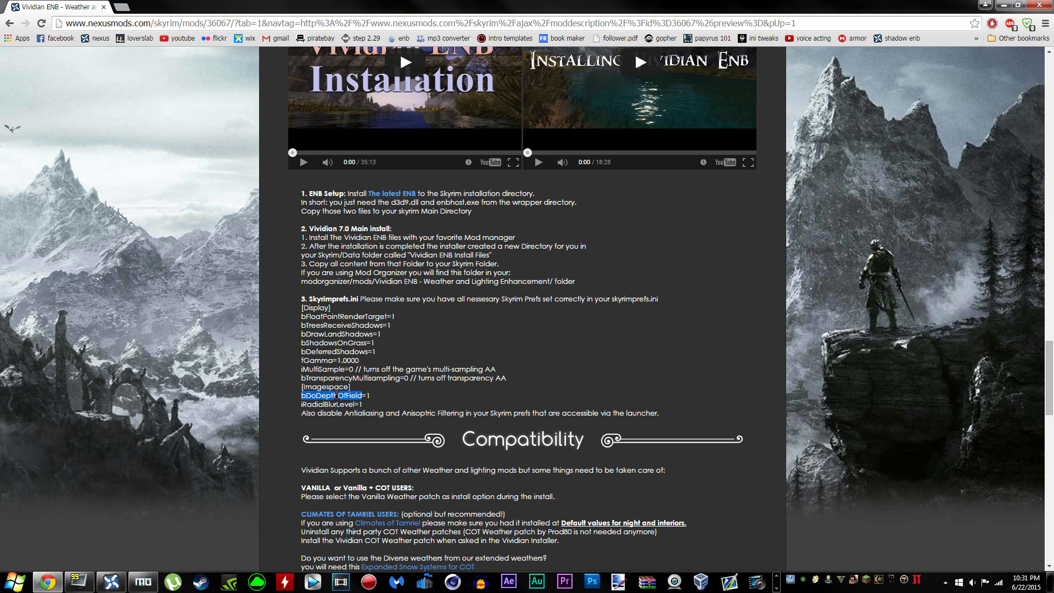
left_click(142, 582)
left_click_drag(81, 128, 28, 120)
left_click(93, 128)
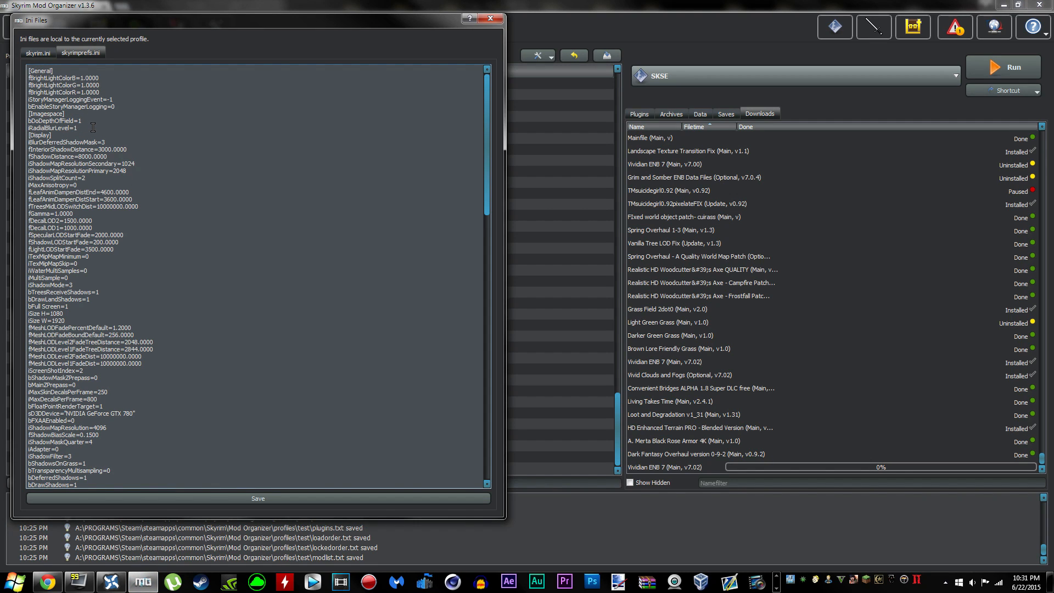
left_click(93, 128)
Save skyrimprefs.ini in Mod Organizer, and close the ini editor and Notepad++.
left_click(243, 501)
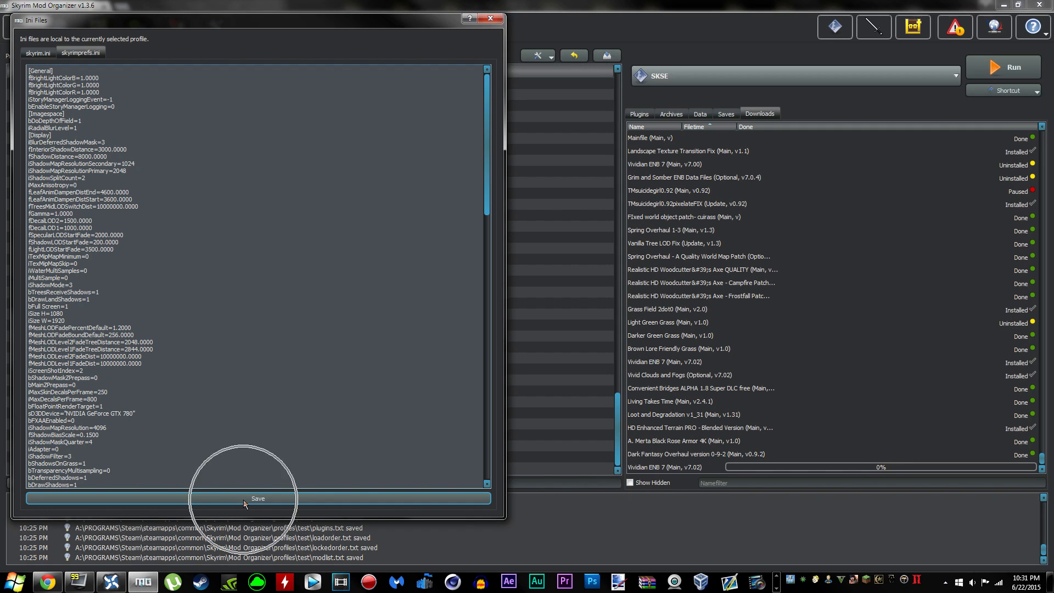
left_click(490, 18)
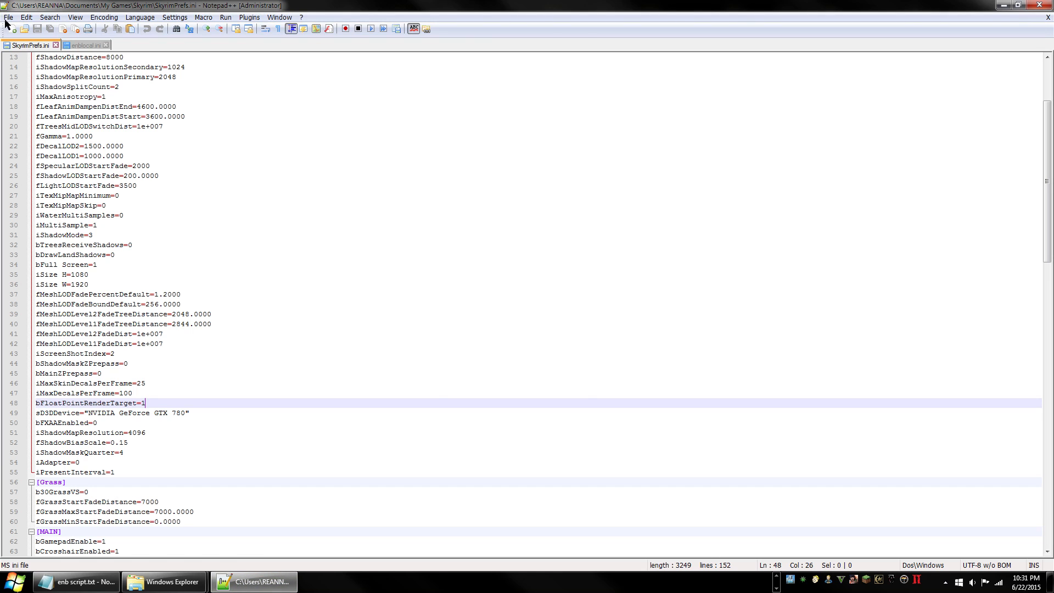
left_click(8, 17)
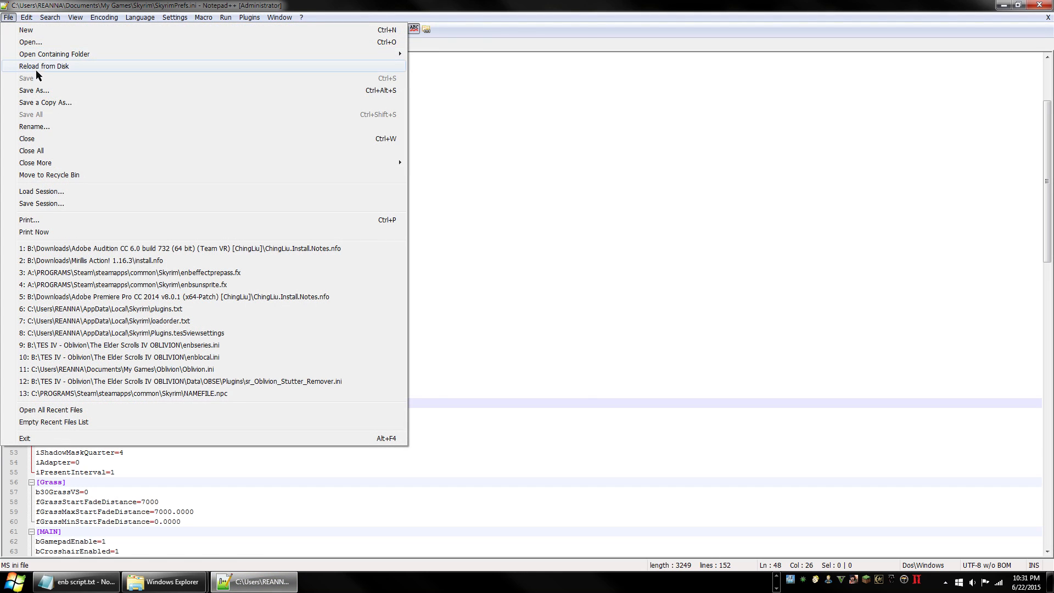
left_click(1039, 5)
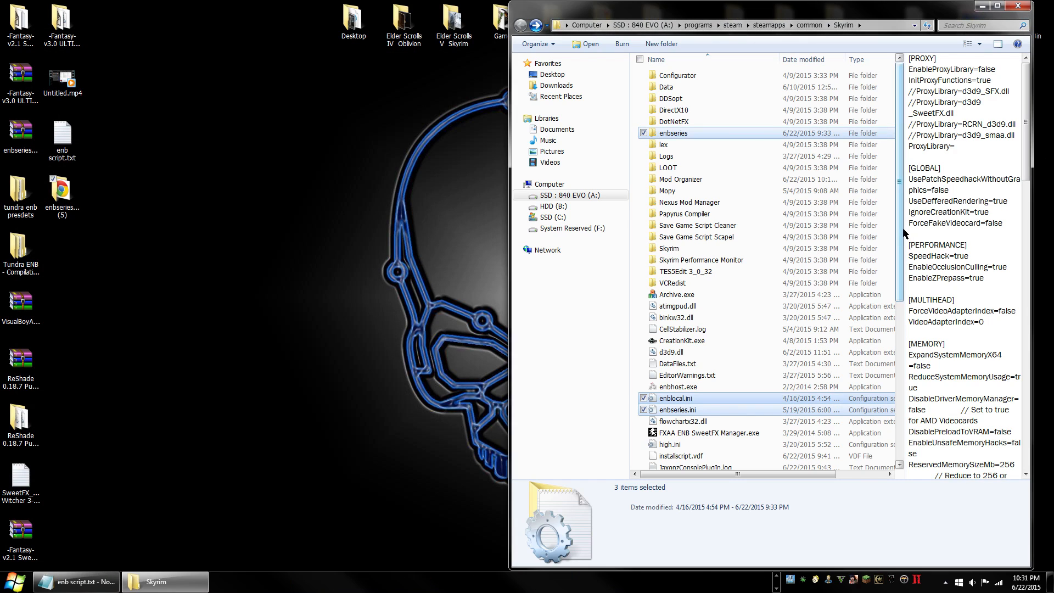
Open enblocal.ini from the Skyrim game folder in Notepad++ for editing.
scroll(830, 334, "down", 1)
left_click(712, 388)
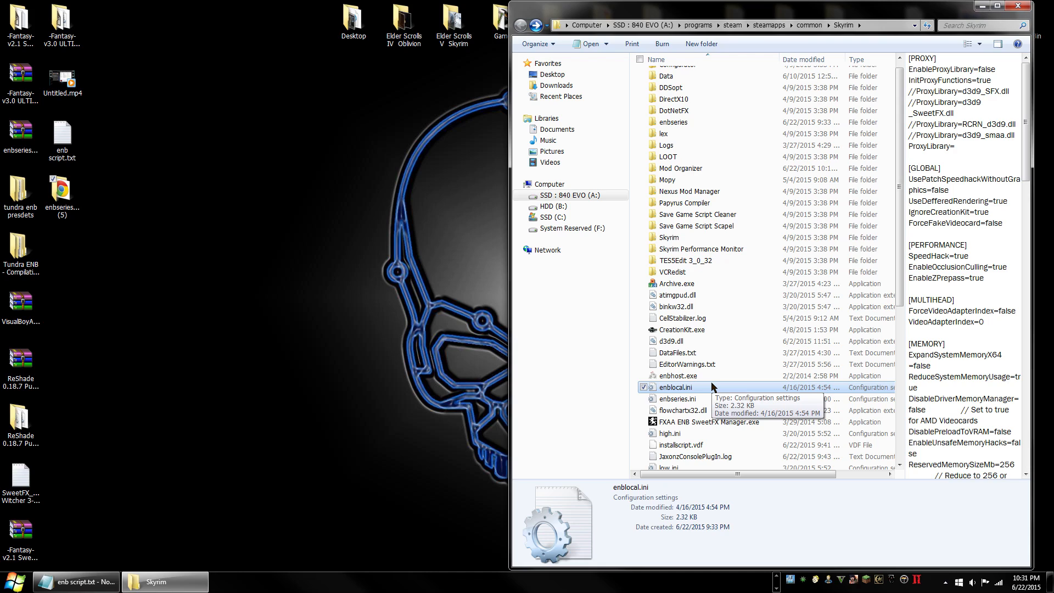
left_click(698, 389)
left_click(698, 388)
left_click(698, 388)
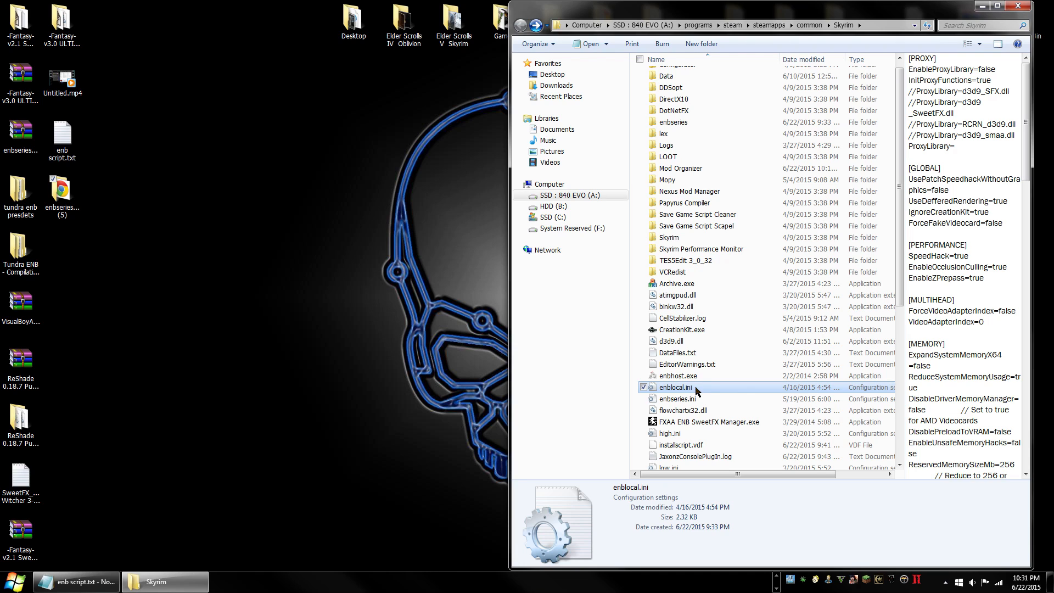
right_click(695, 389)
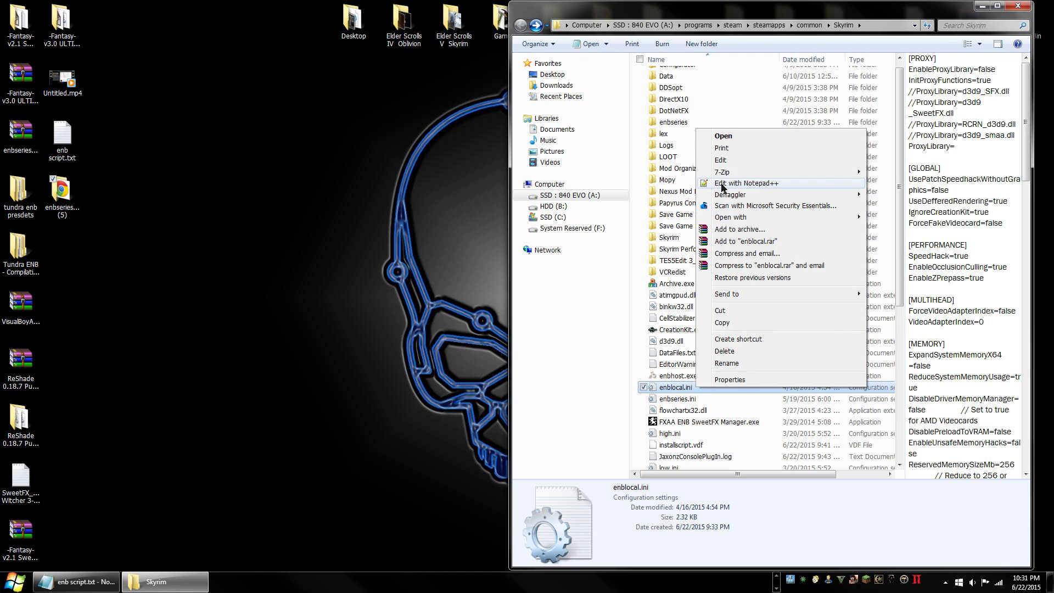
left_click(726, 183)
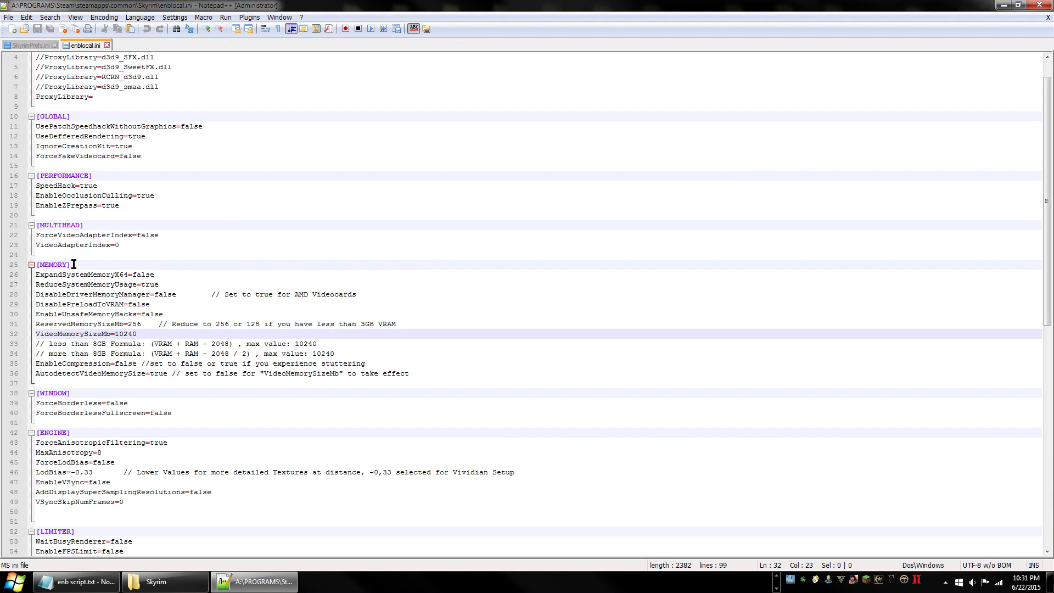
Highlight the ReservedMemorySizeMb and VideoMemorySizeMb lines in the [MEMORY] section of enblocal.ini to review them.
left_click(141, 325)
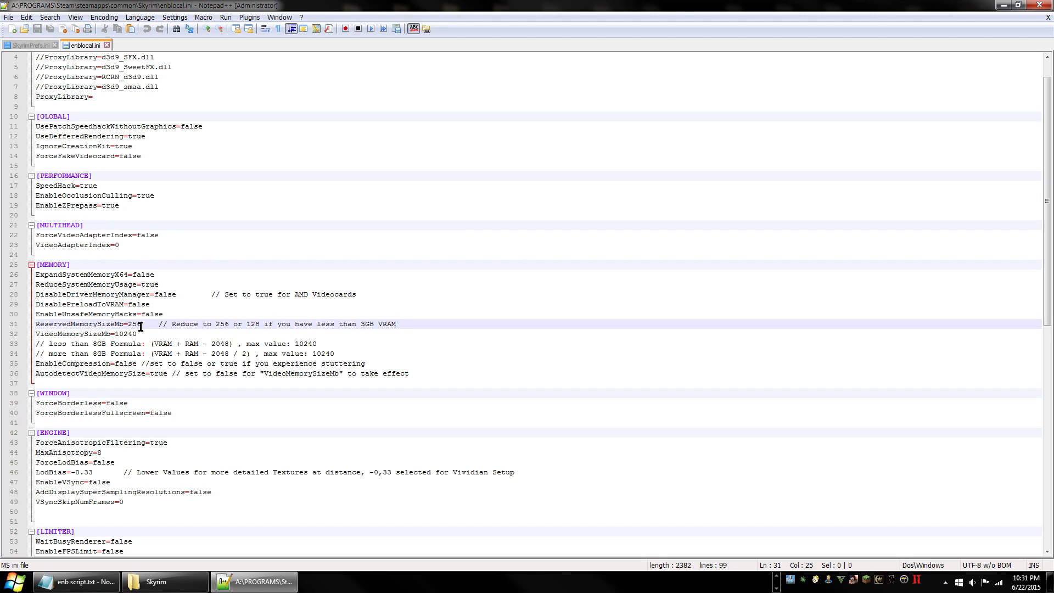
left_click_drag(145, 324, 15, 322)
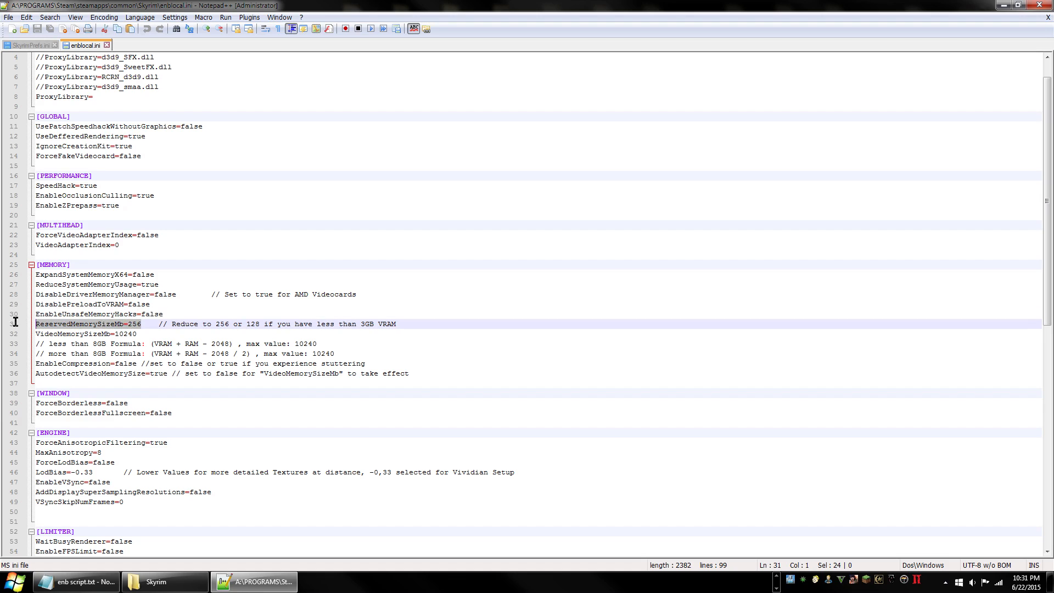
left_click(138, 334)
left_click_drag(137, 333, 45, 324)
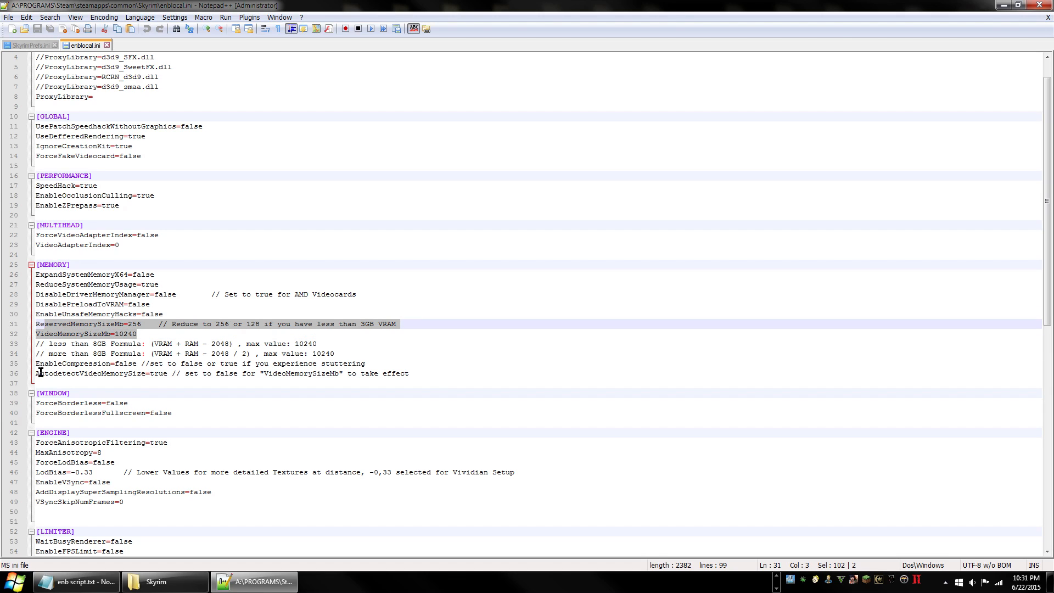
Set ReservedMemorySizeMb to 128 in the [MEMORY] section of enblocal.ini.
left_click(149, 324)
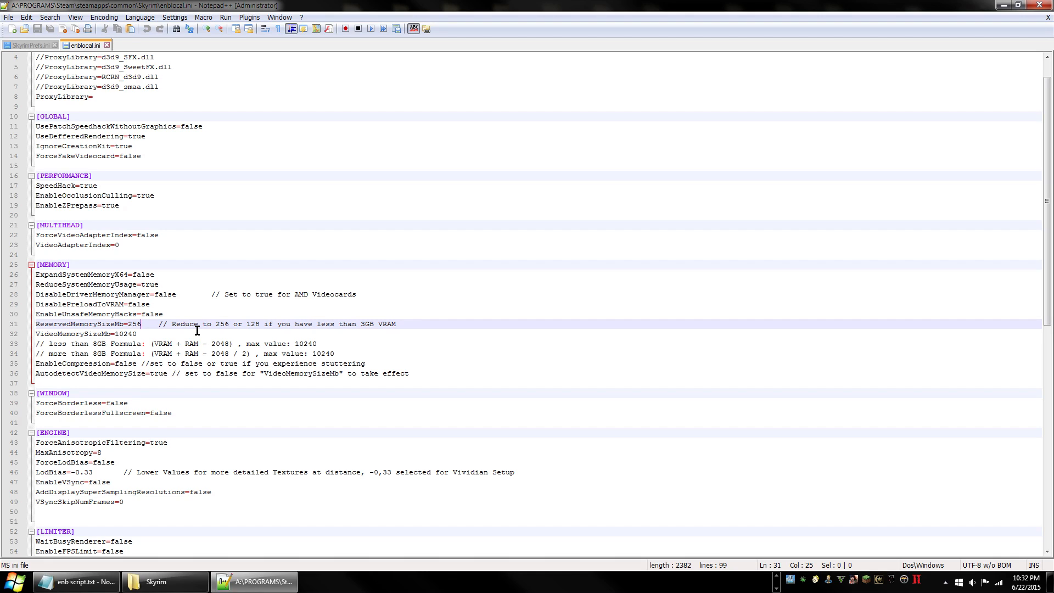
key("BackSpace")
key("BackSpace")
key("BackSpace")
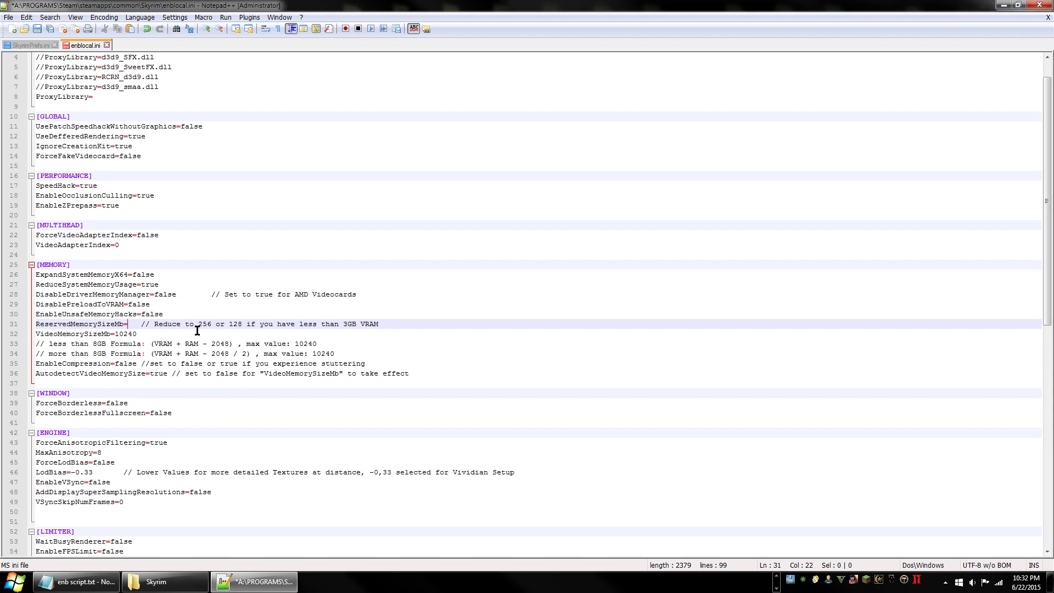
type("128")
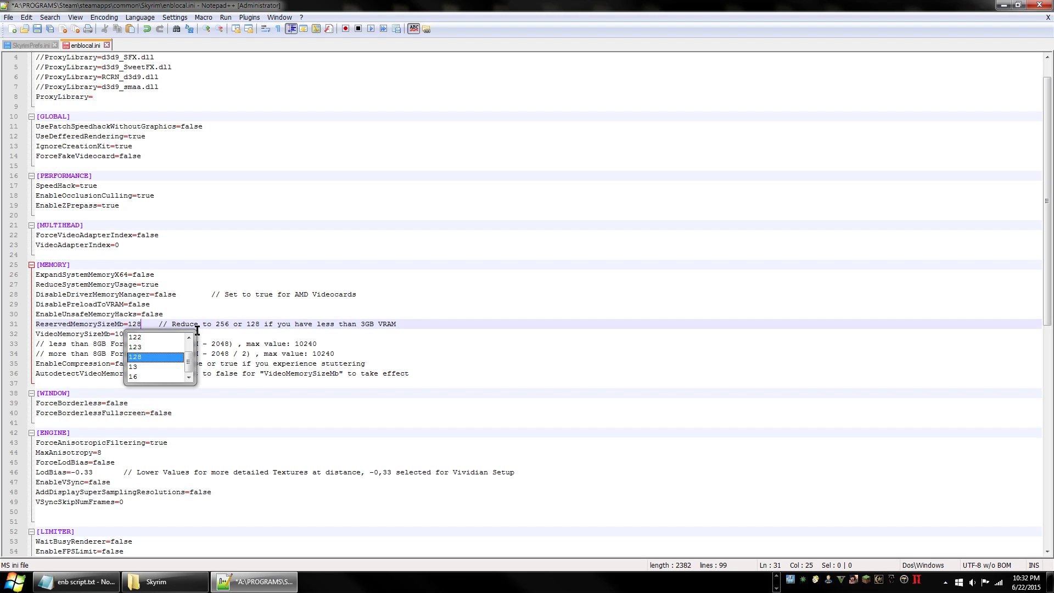
Set ReservedMemorySizeMb to 1024 in the [MEMORY] section of enblocal.ini.
key("BackSpace")
key("BackSpace")
type("024")
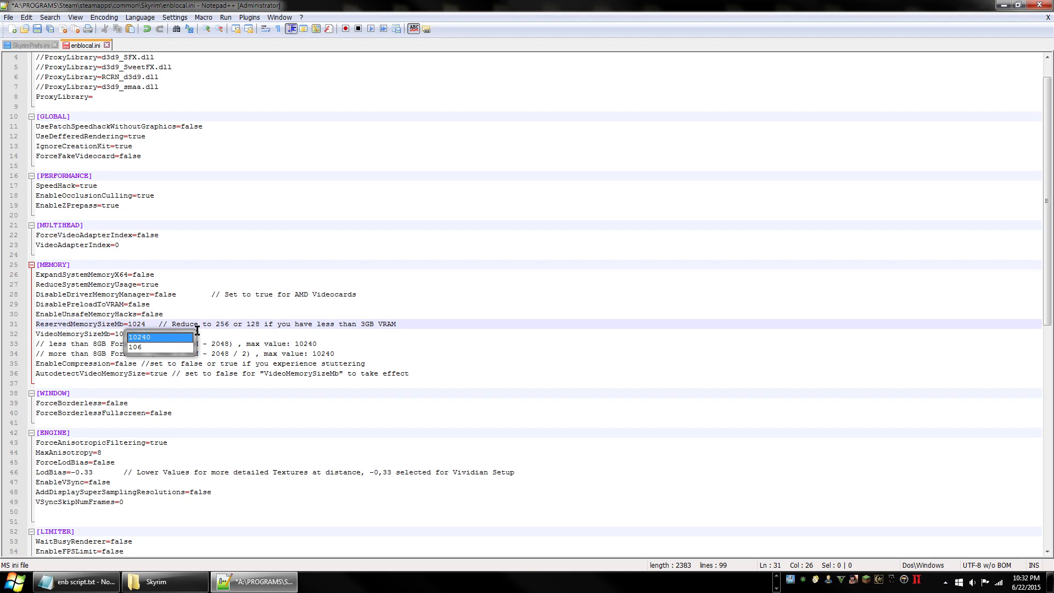
left_click(153, 325)
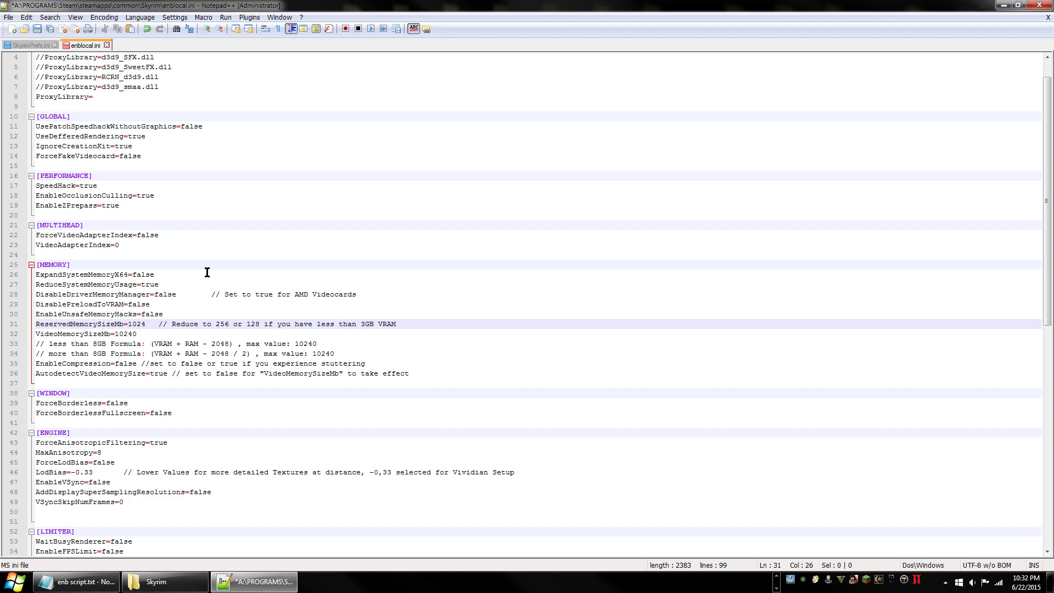
Set ReservedMemorySizeMb to 512 in the [MEMORY] section of enblocal.ini.
key("BackSpace")
key("BackSpace")
key("BackSpace")
key("BackSpace")
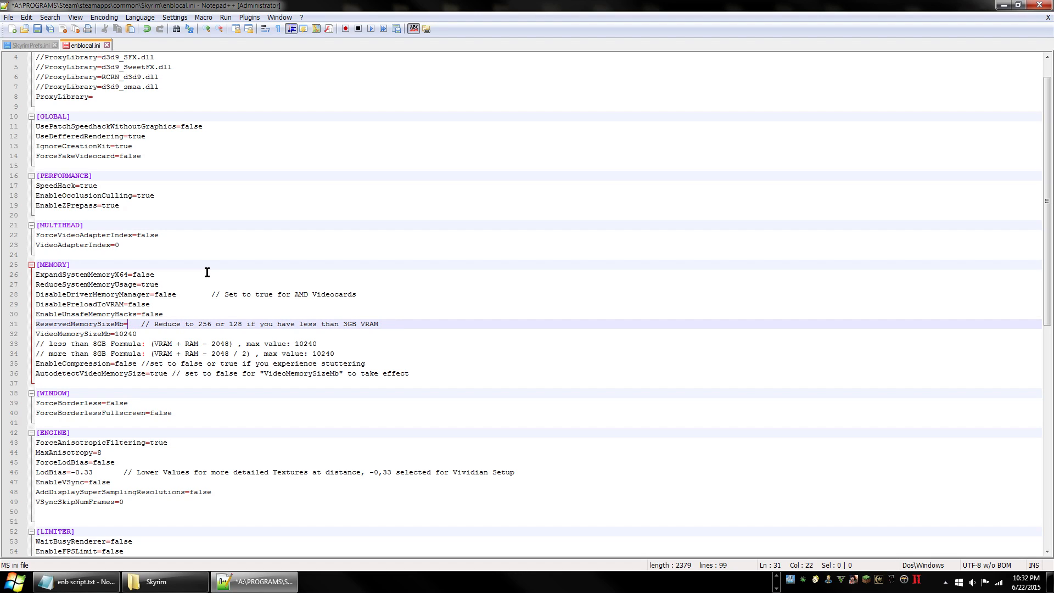
type("512")
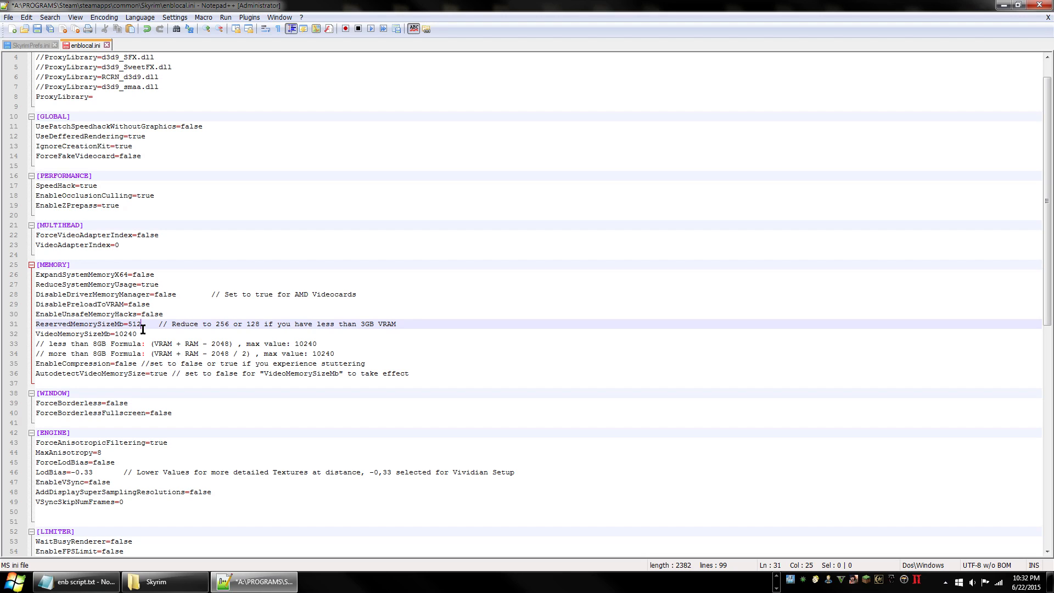
Highlight the ReservedMemorySizeMb entry in the [MEMORY] section to review it.
key("shift+Left")
key("shift+Left")
key("shift+Left")
key("shift+Left")
key("shift+Left")
key("shift+Left")
key("shift+Left")
key("shift+Left")
key("shift+Left")
key("shift+Left")
key("shift+Left")
key("shift+Left")
key("shift+Left")
key("shift+Left")
key("shift+Left")
key("shift+Left")
key("shift+Left")
key("shift+Left")
key("shift+Left")
key("shift+Left")
left_click(143, 323)
key("shift+Left")
key("shift+Left")
key("shift+Left")
key("shift+Left")
key("shift+Left")
key("shift+Left")
key("shift+Left")
key("shift+Left")
key("shift+Left")
key("shift+Left")
key("shift+Left")
key("shift+Left")
key("shift+Left")
key("shift+Left")
key("shift+Left")
key("shift+Left")
key("shift+Left")
key("shift+Left")
key("shift+Left")
key("shift+Left")
key("shift+Right")
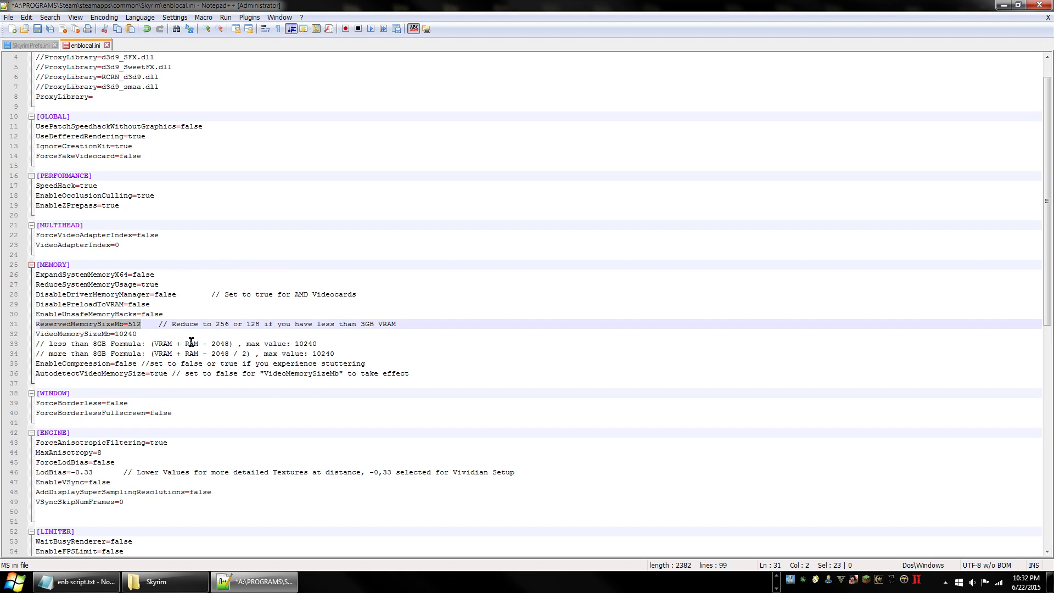
Highlight the AutodetectVideoMemorySize entry and the VideoMemorySizeMb entry in the [MEMORY] section to review them.
left_click(146, 334)
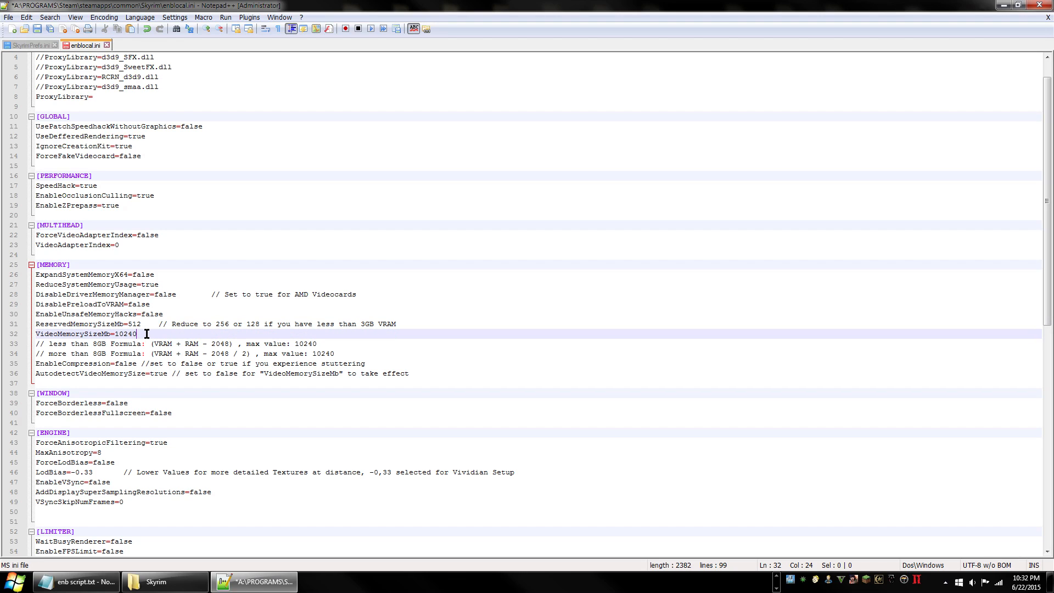
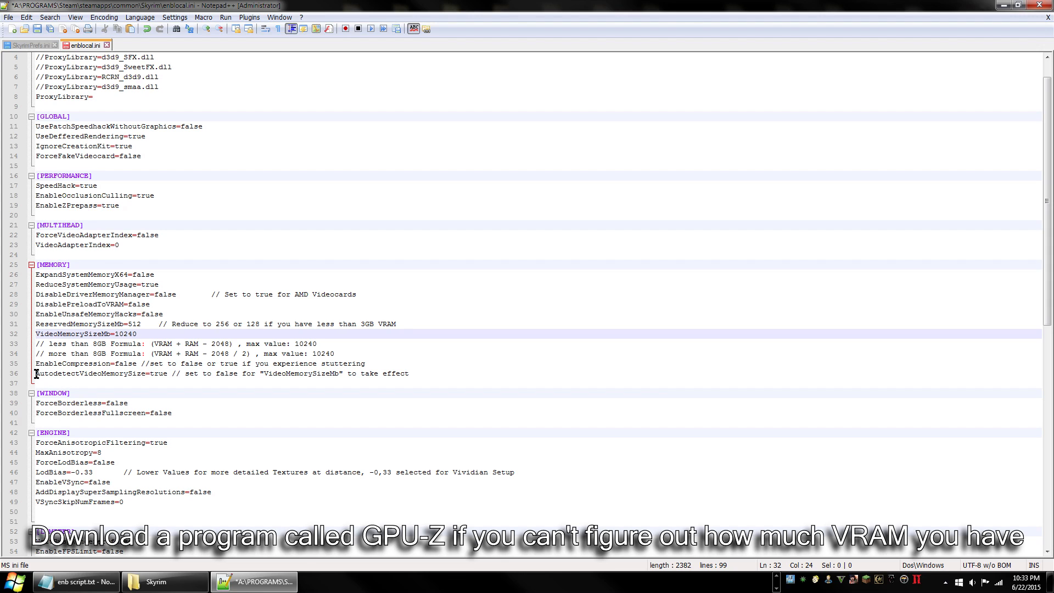
left_click_drag(37, 374, 165, 373)
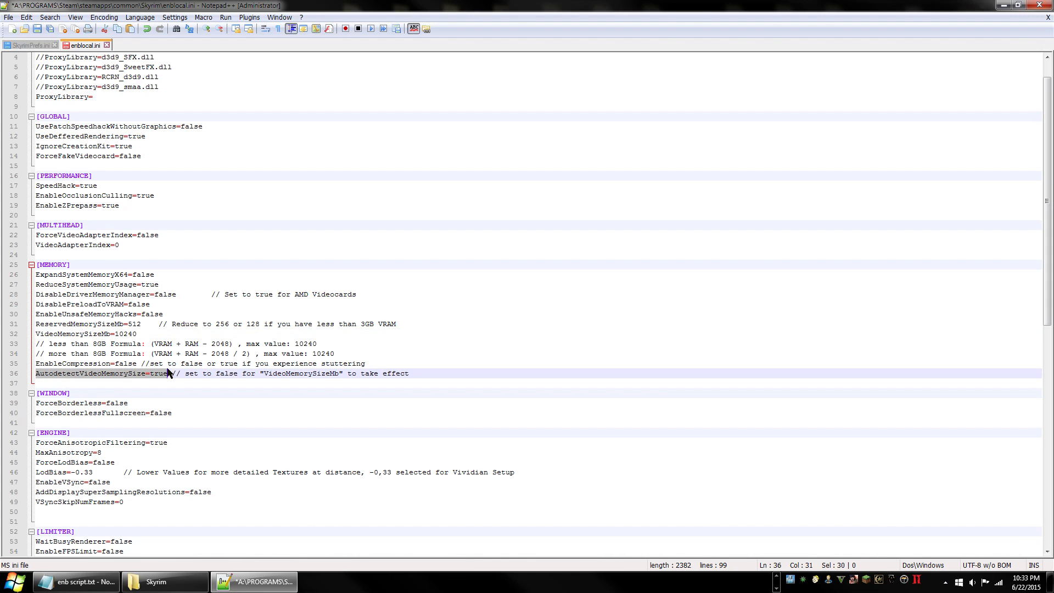
left_click(168, 373)
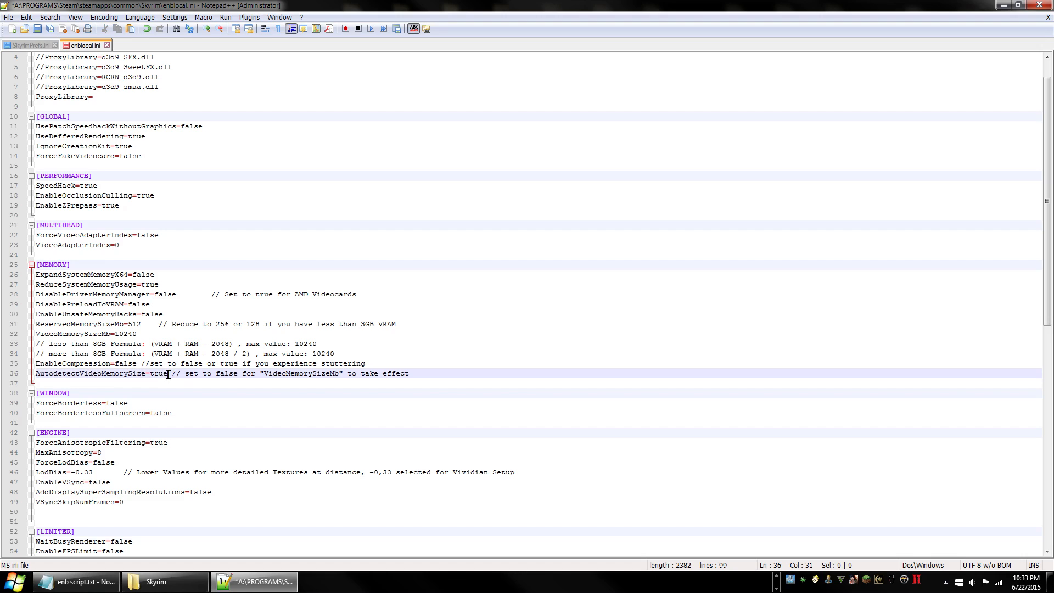
left_click_drag(138, 333, 33, 329)
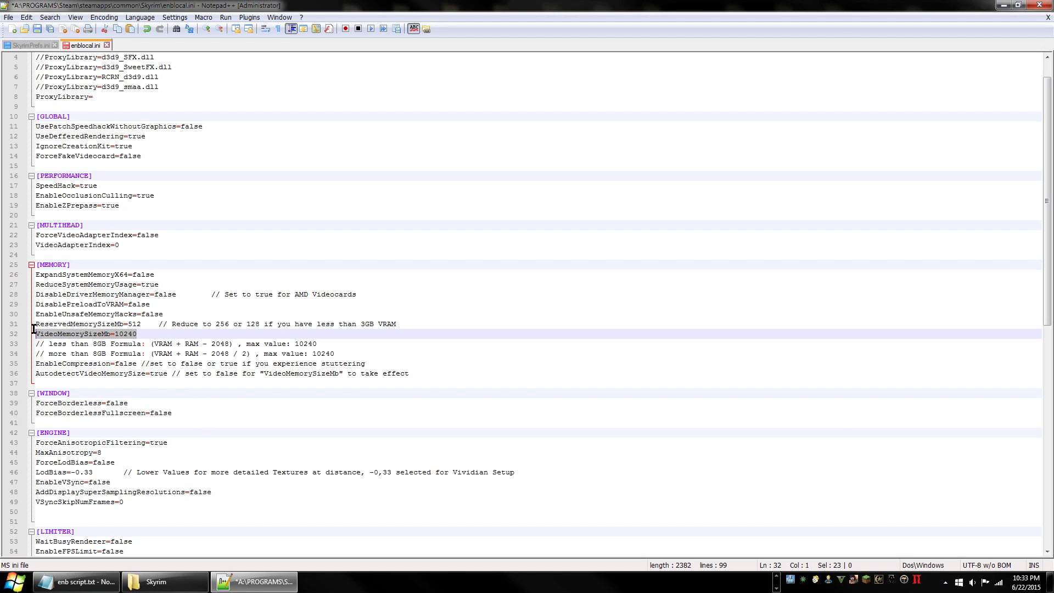
Set VideoMemorySizeMb to 3072 in the [MEMORY] section of enblocal.ini.
left_click(140, 333)
left_click_drag(137, 334, 24, 336)
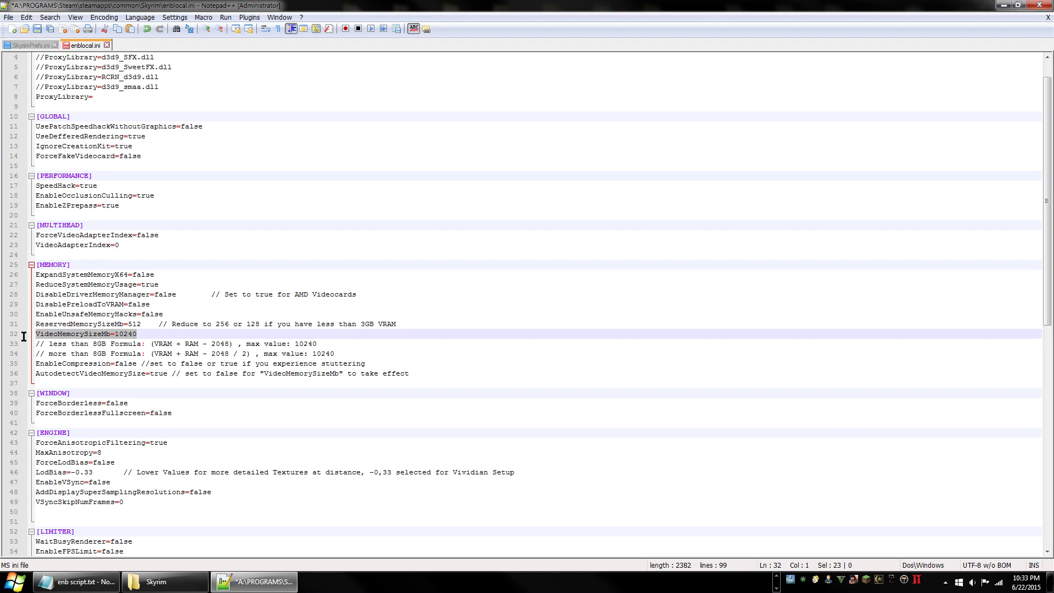
left_click(140, 333)
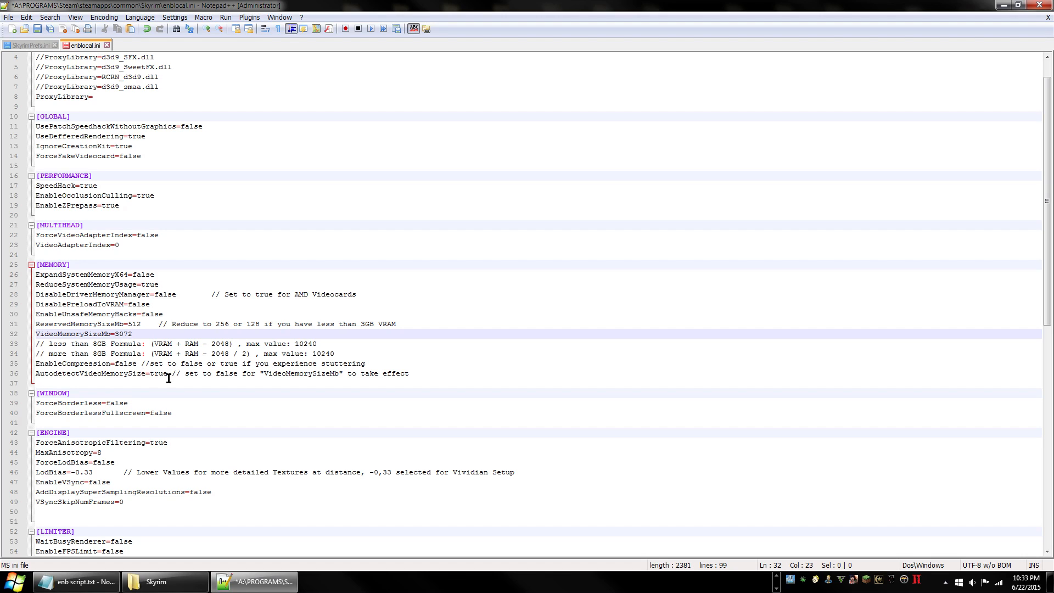
Replace the AutodetectVideoMemorySize value in the [MEMORY] section with true again.
left_click_drag(169, 377, 153, 380)
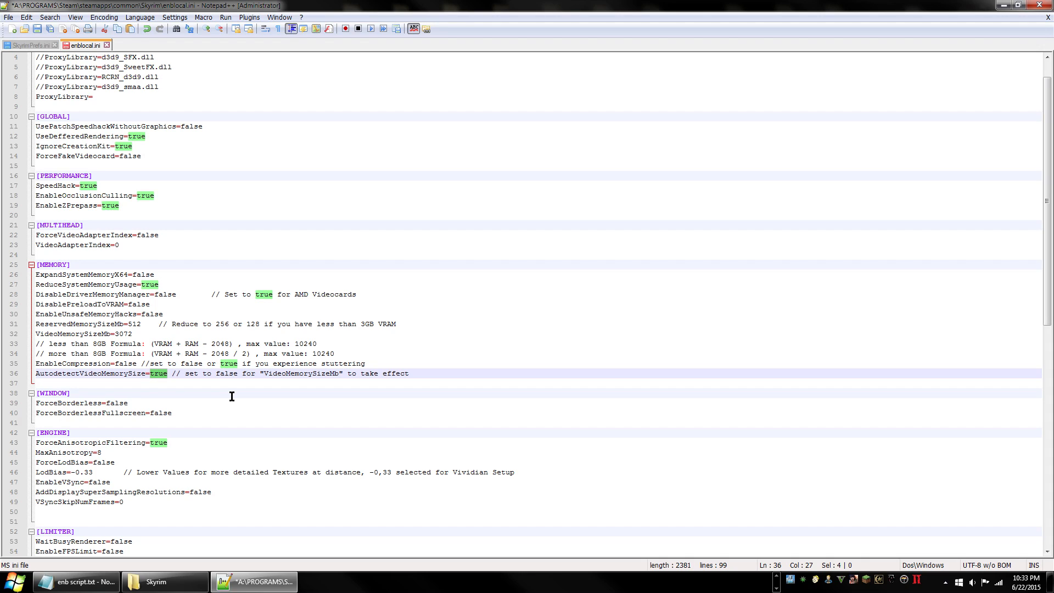
type("f")
key("BackSpace")
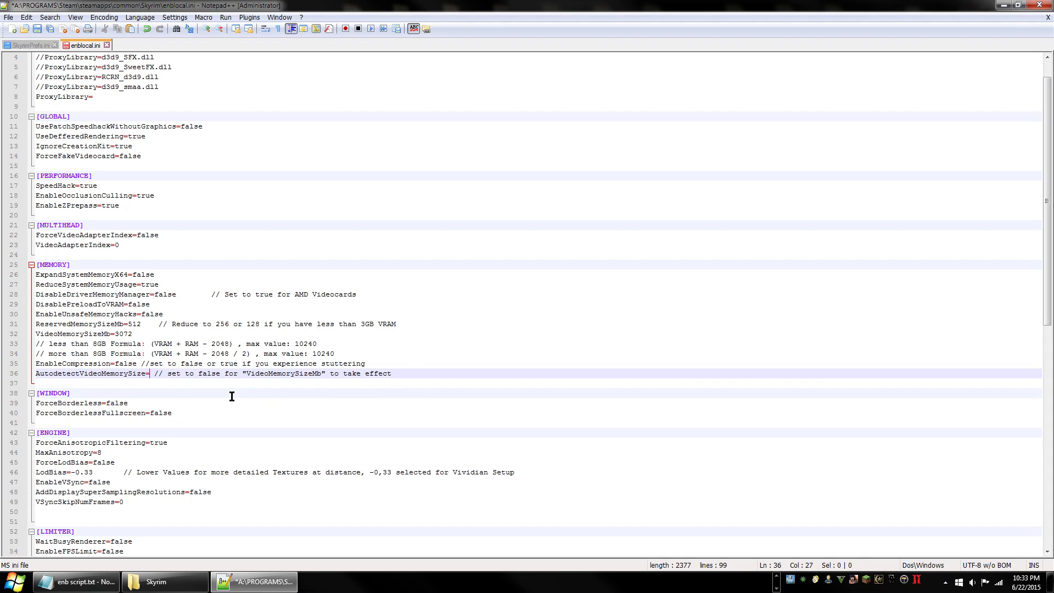
type("true")
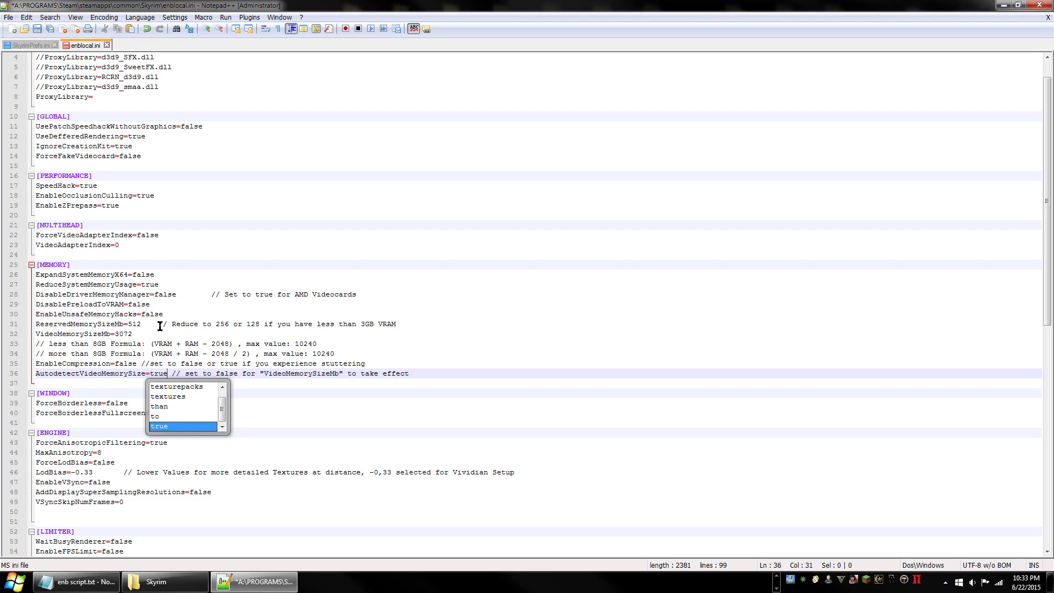
left_click(140, 333)
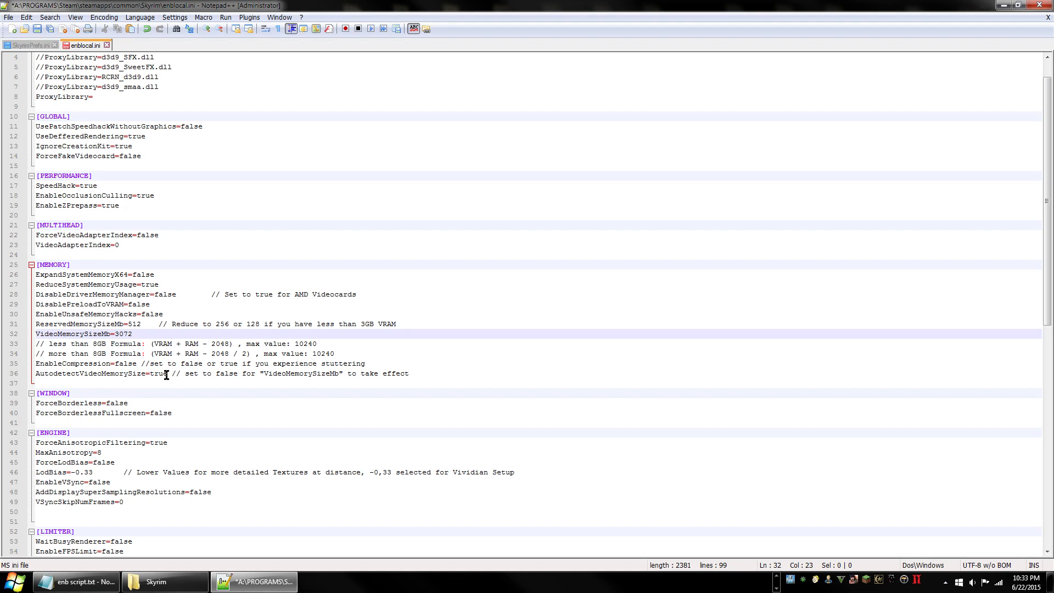
Review the VideoMemorySizeMb line once more, save enblocal.ini and close Notepad++.
left_click_drag(136, 333, 25, 333)
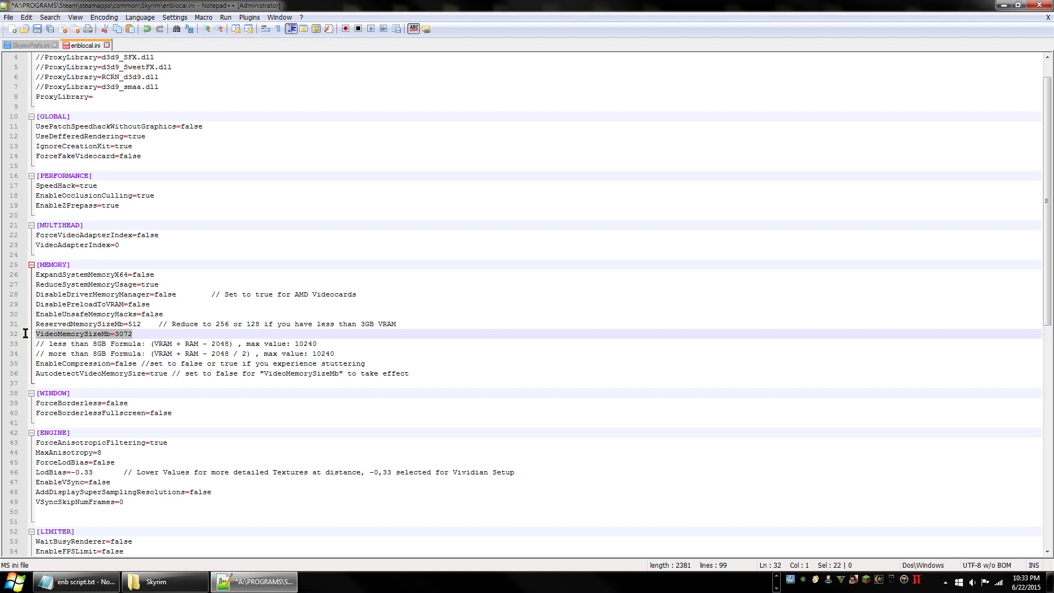
left_click(167, 373)
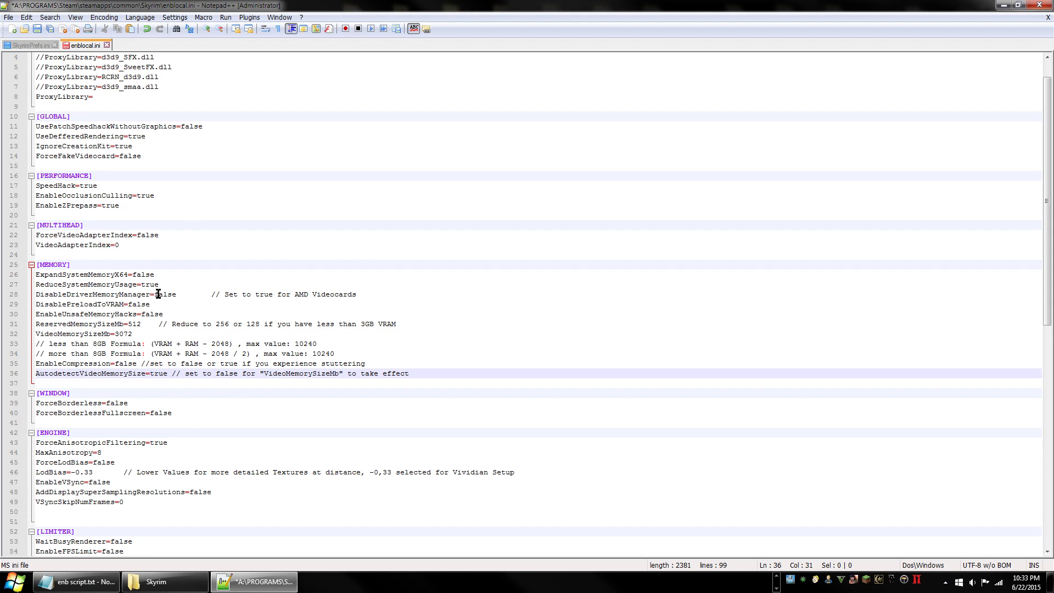
left_click(9, 17)
left_click(22, 77)
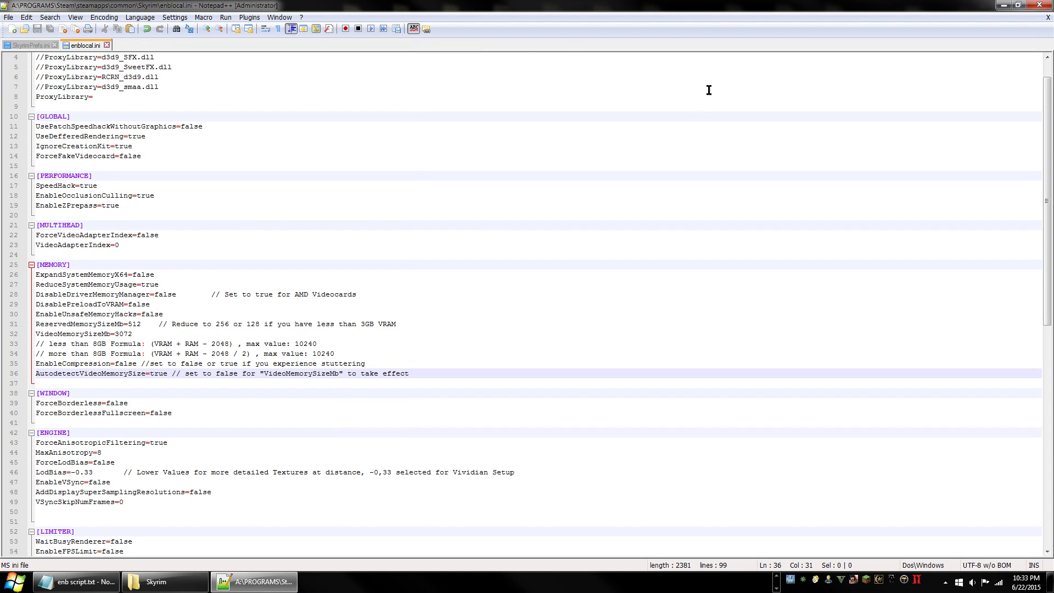
left_click(1039, 5)
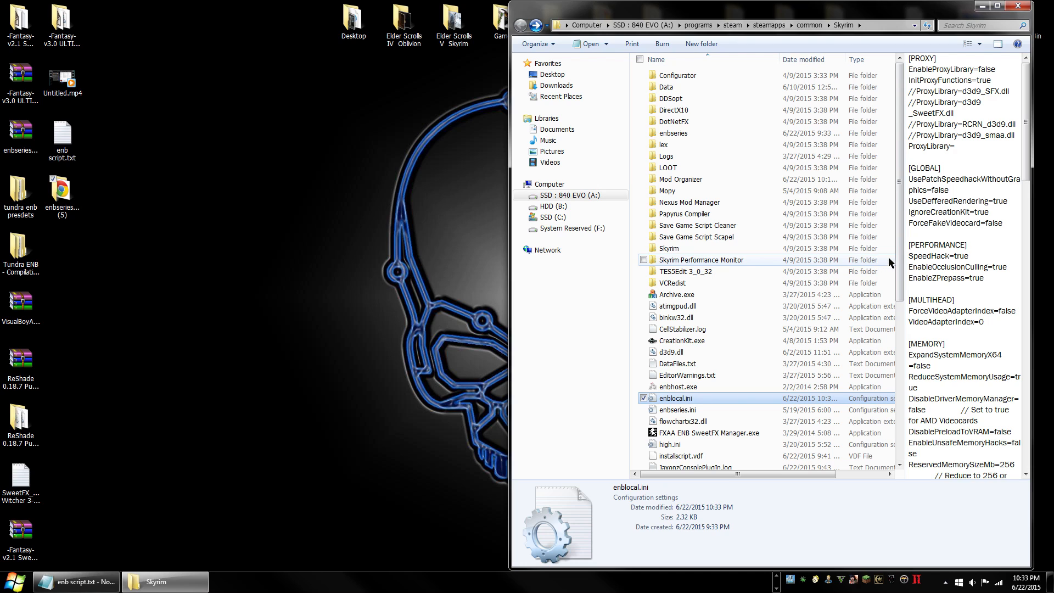
Run SkyrimLauncher.exe from the Skyrim game folder and open its graphics options.
left_click_drag(902, 263, 901, 420)
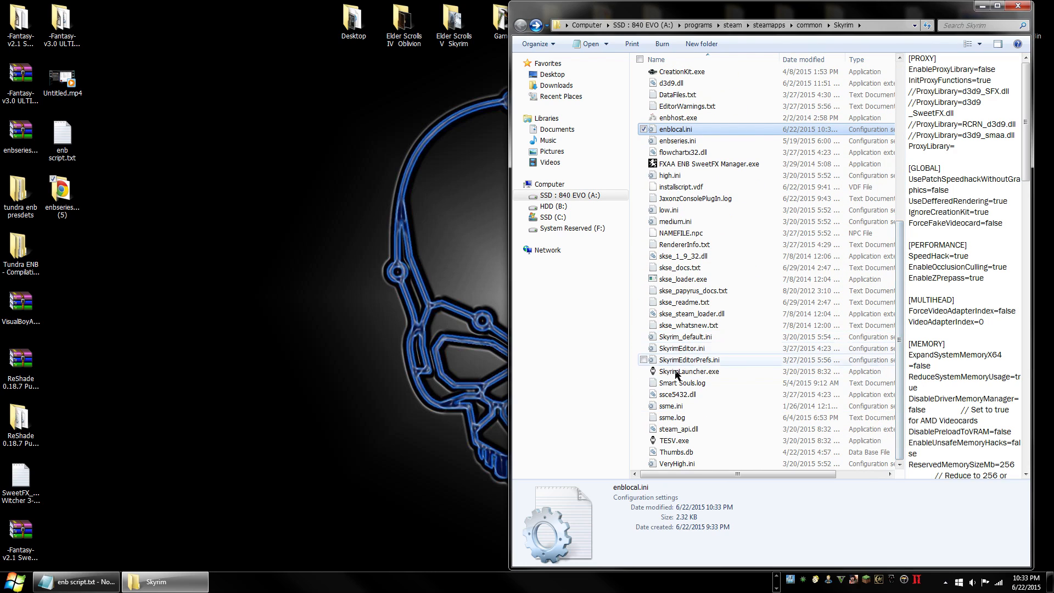
double_click(710, 372)
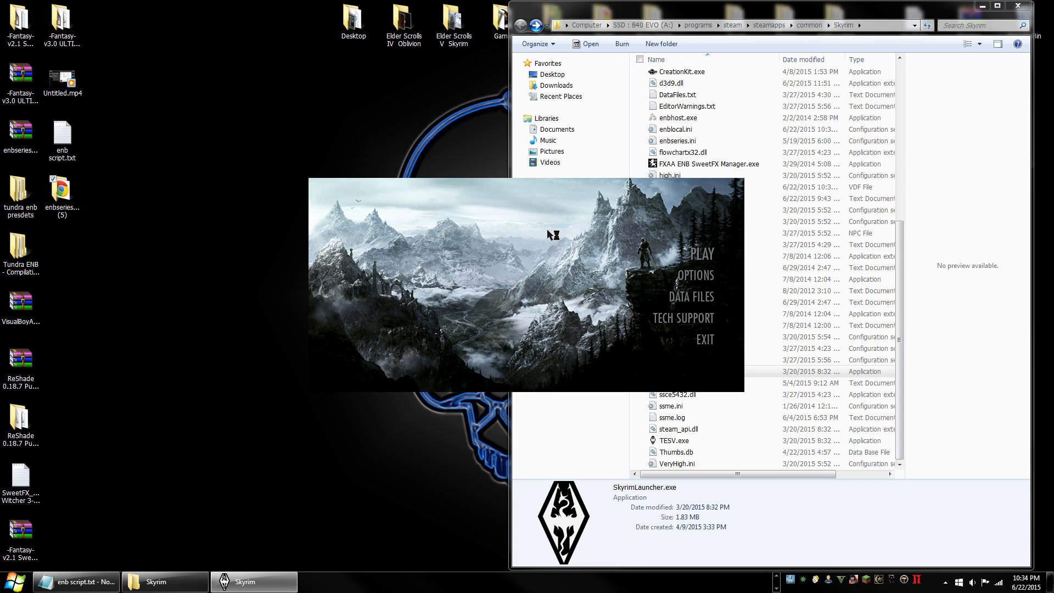
left_click(705, 277)
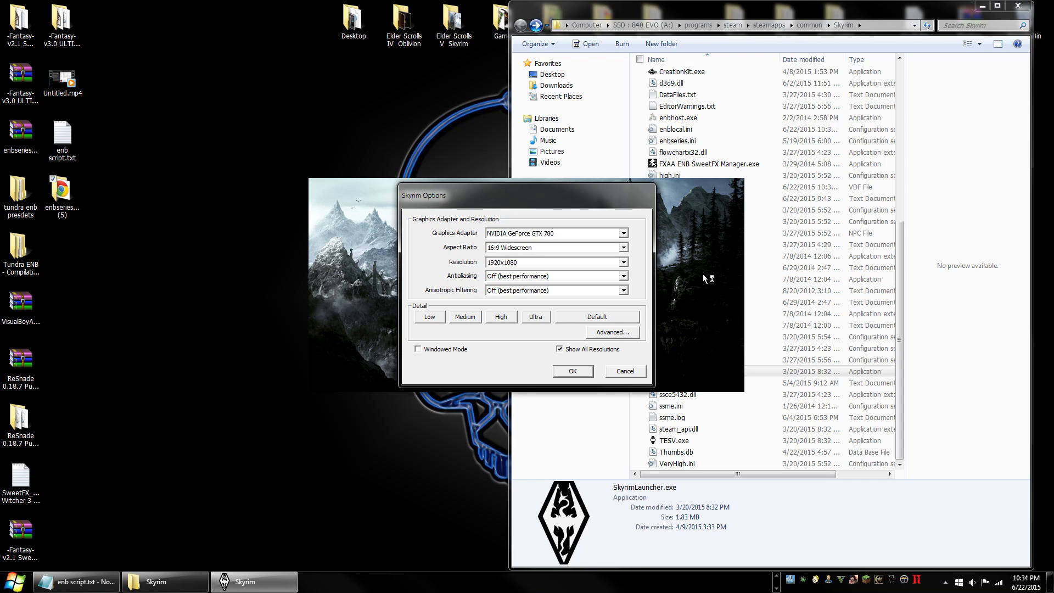
Check that Antialiasing and Anisotropic Filtering are both set to Off (best performance) in the Skyrim options.
key("ctrl")
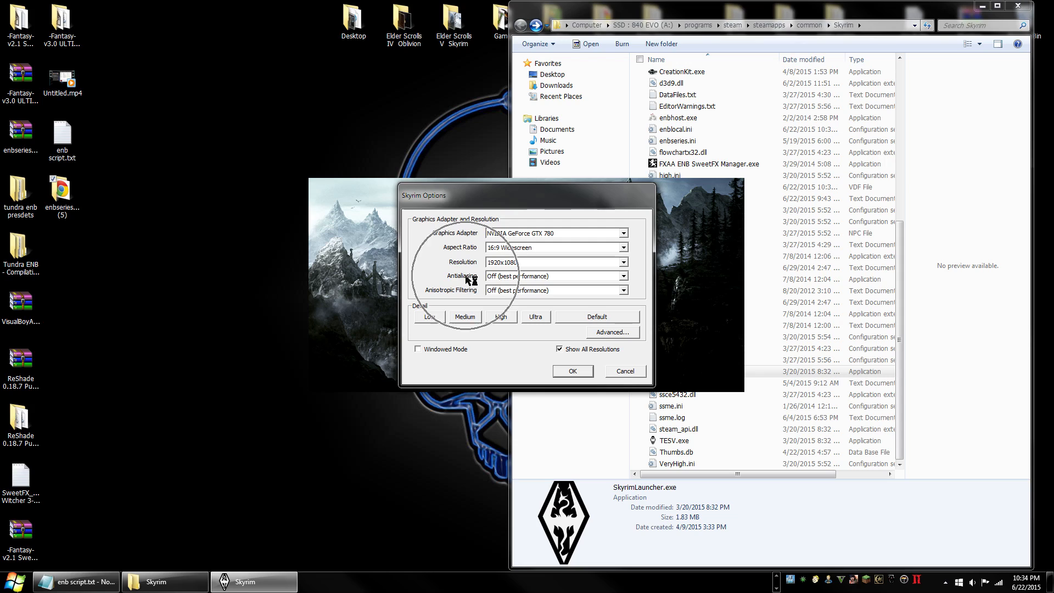
left_click(623, 276)
left_click(624, 279)
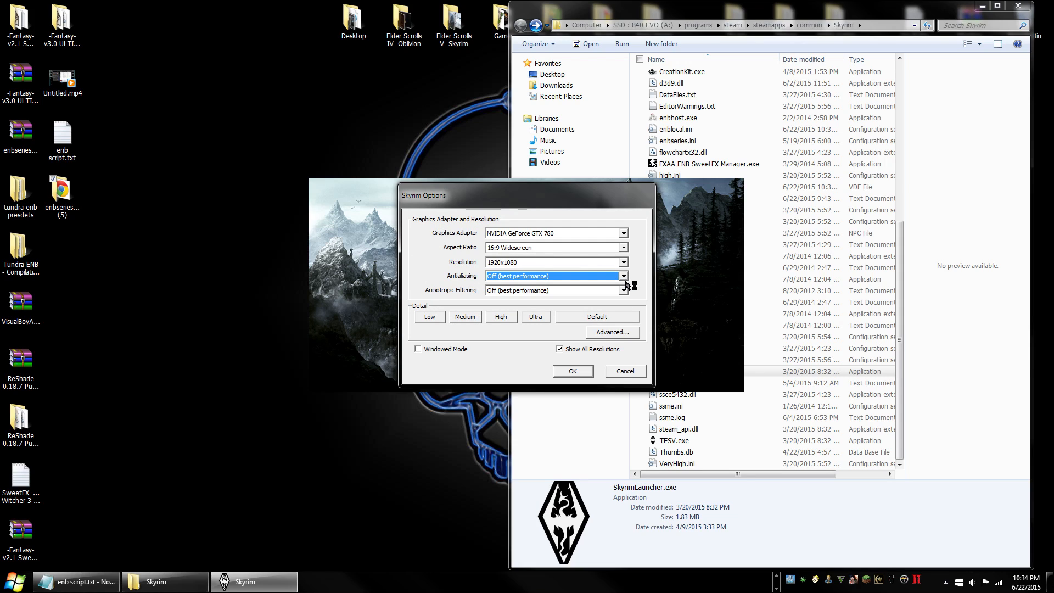
key("ctrl")
left_click(625, 291)
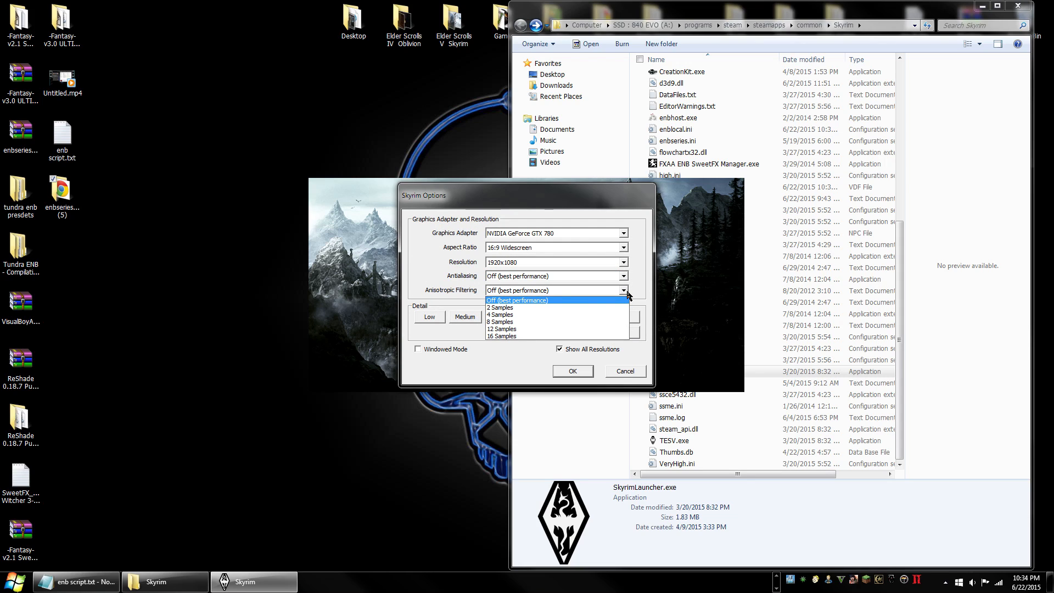
left_click(628, 292)
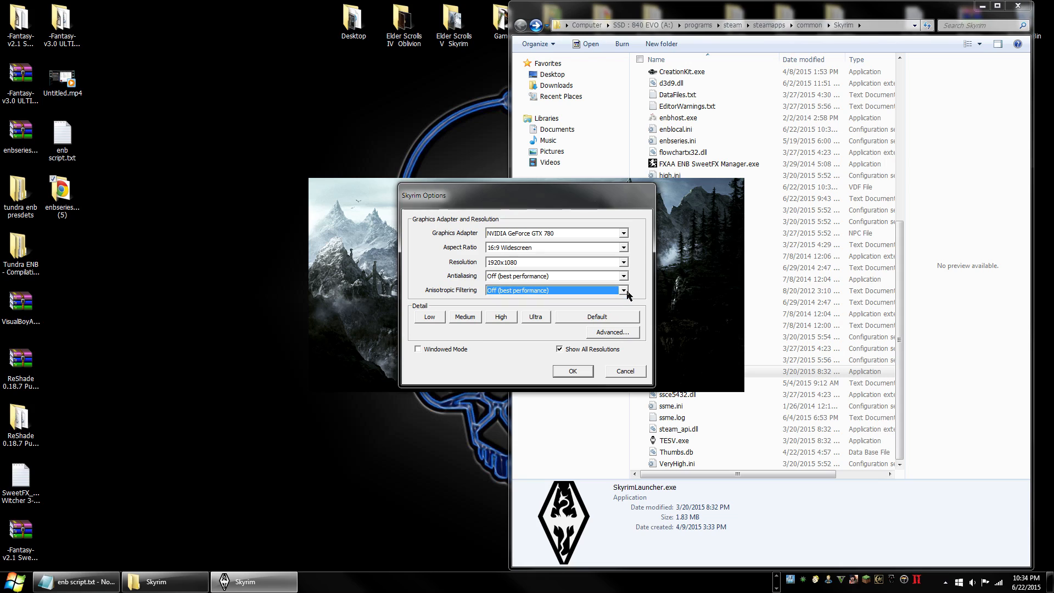
Review the FXAA setting in the advanced detail options, accept the Skyrim options and exit the launcher.
left_click(616, 334)
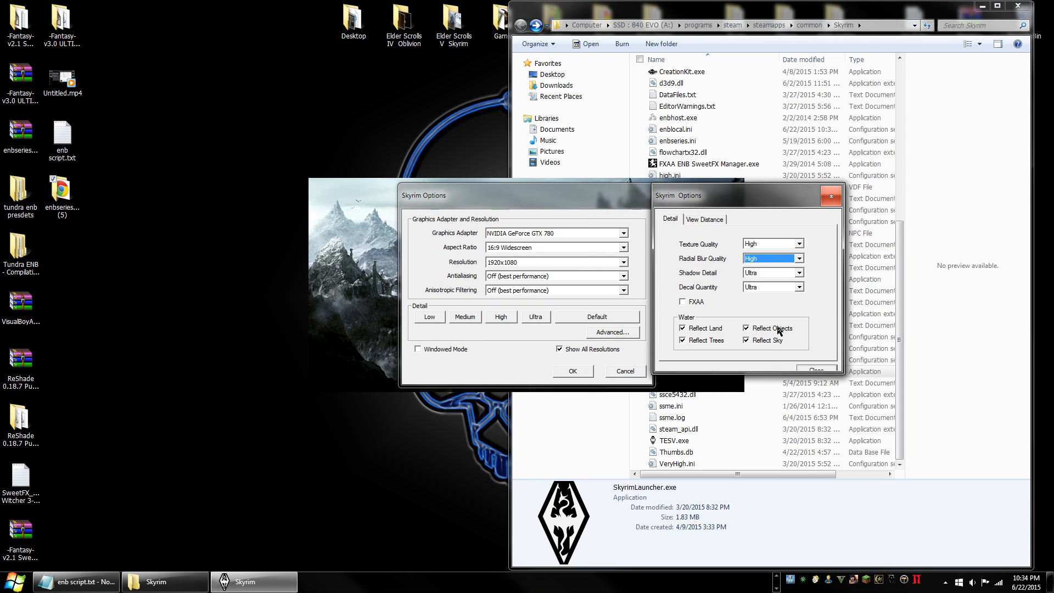
left_click(683, 302)
key("ctrl")
left_click(810, 368)
left_click(573, 371)
left_click(717, 341)
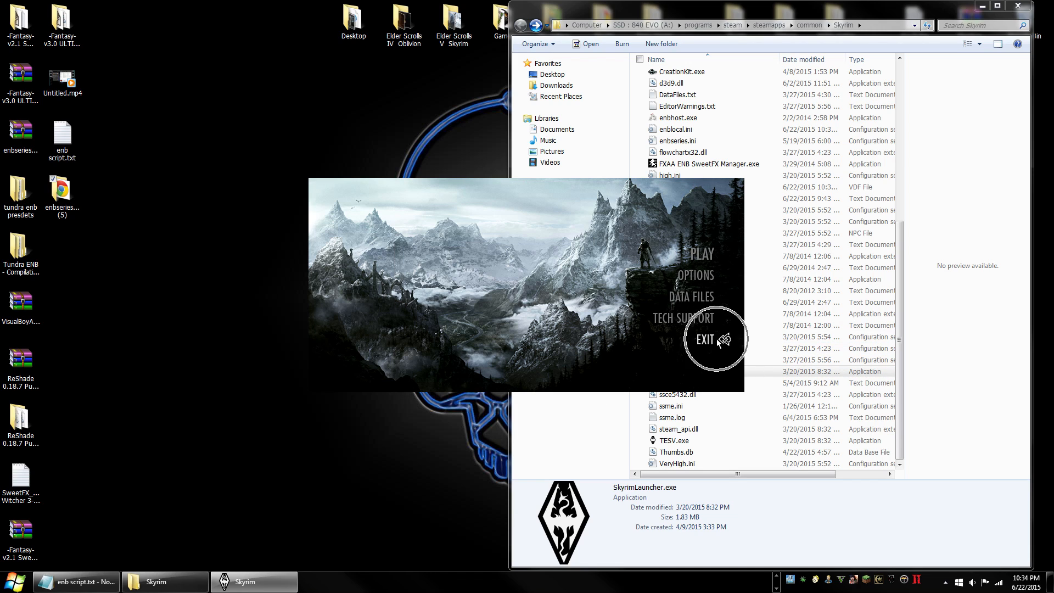
Switch to Mod Organizer, inspect the Vividian plugins' places in the load order and sort the plugin list automatically.
scroll(746, 340, "up", 8)
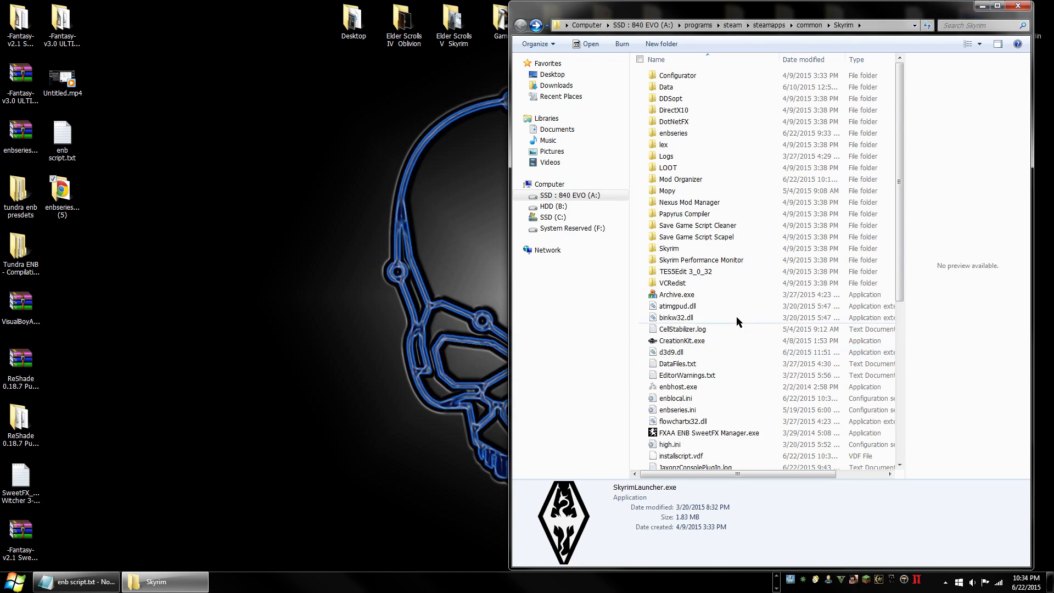
left_click(775, 576)
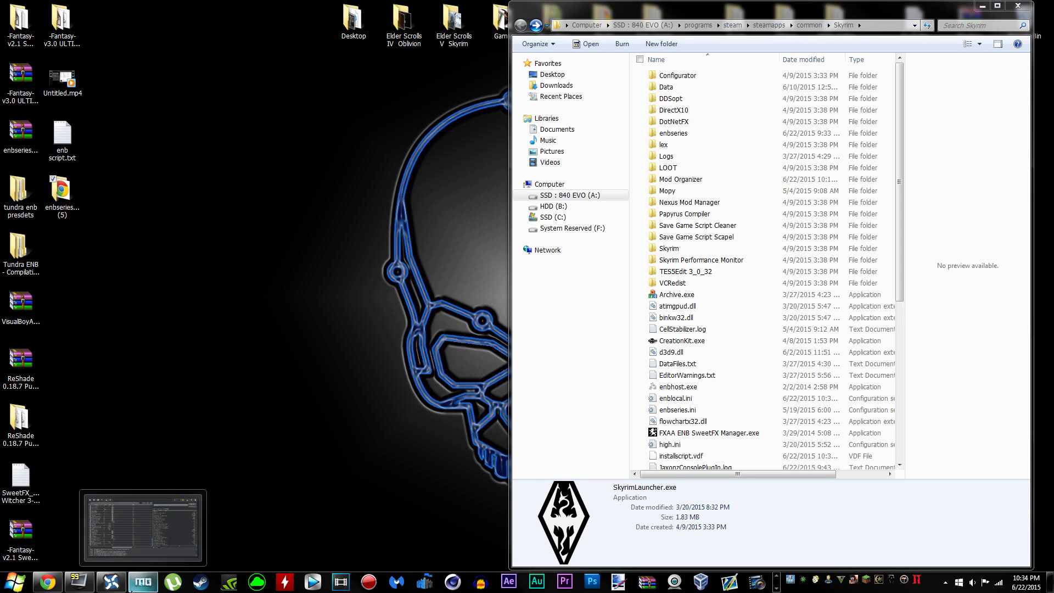
left_click(142, 582)
left_click(638, 116)
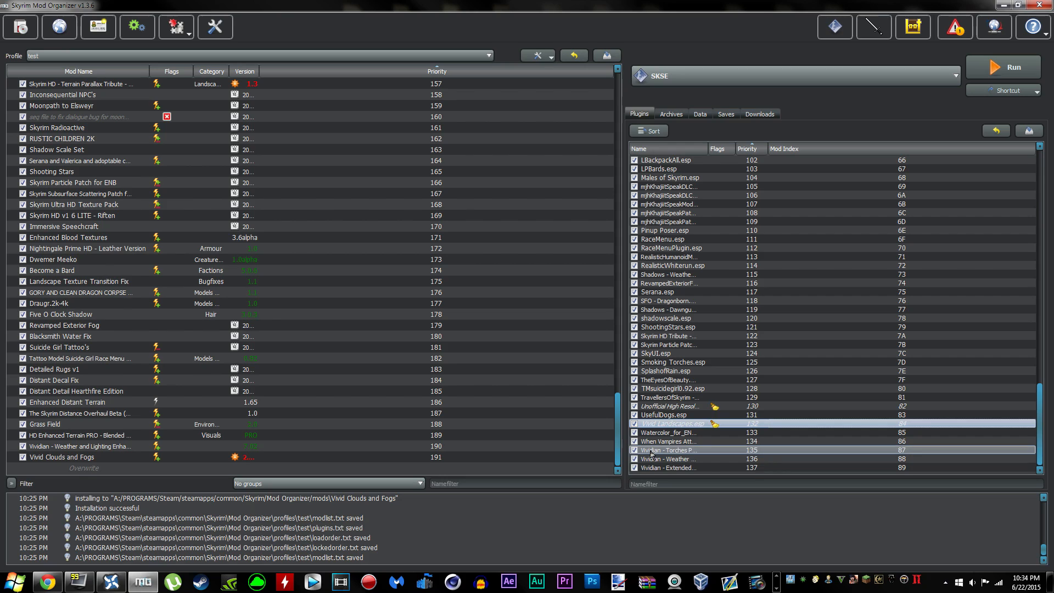
mouse_move(650, 451)
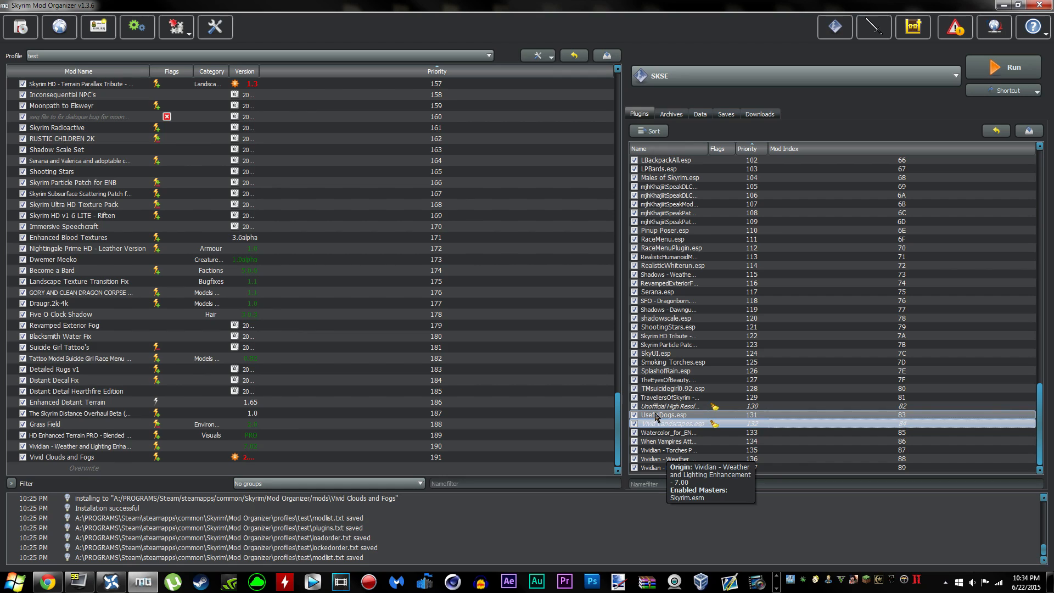
mouse_move(656, 417)
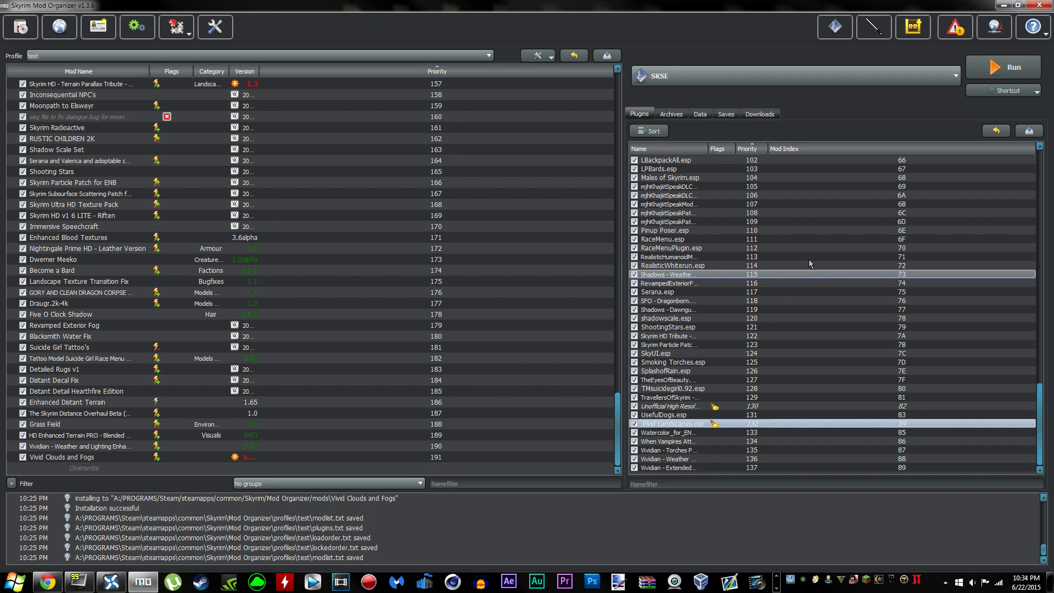
left_click(660, 130)
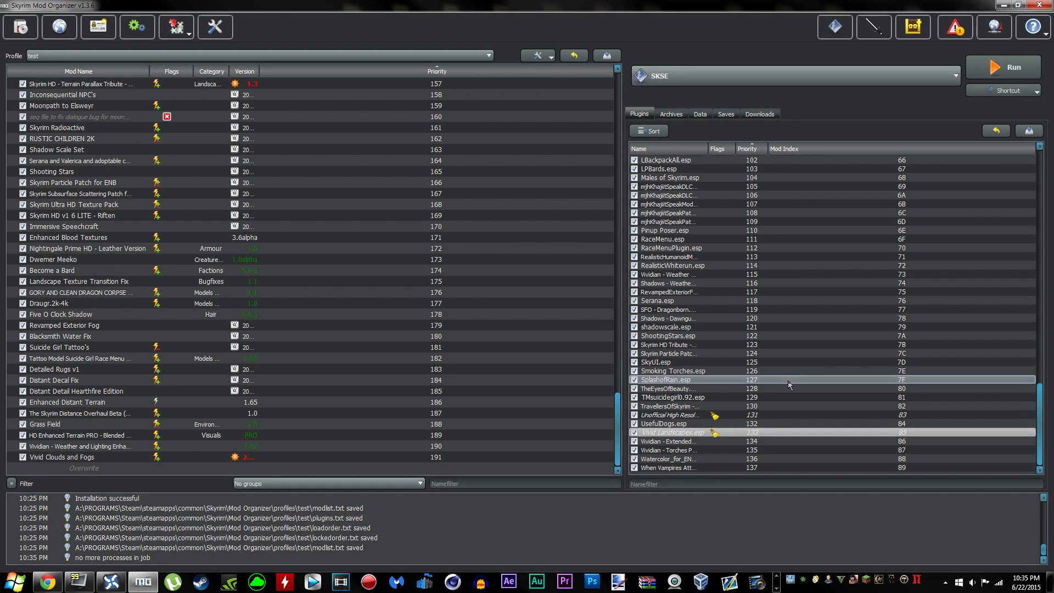
Launch Skyrim through SKSE from Mod Organizer and open the ENB editor at the game's main menu.
left_click(969, 68)
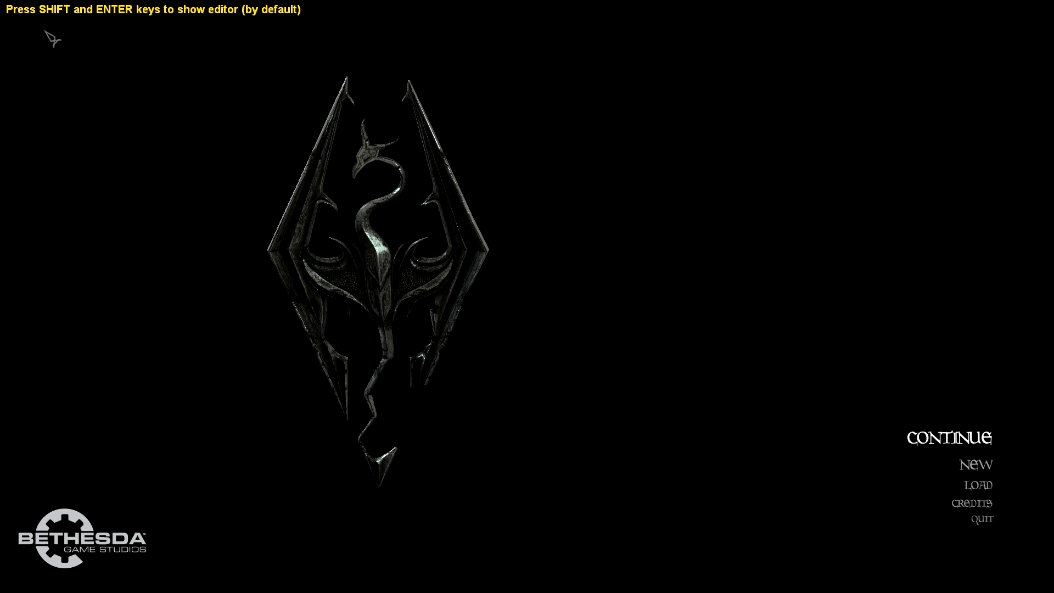
key("shift+Return")
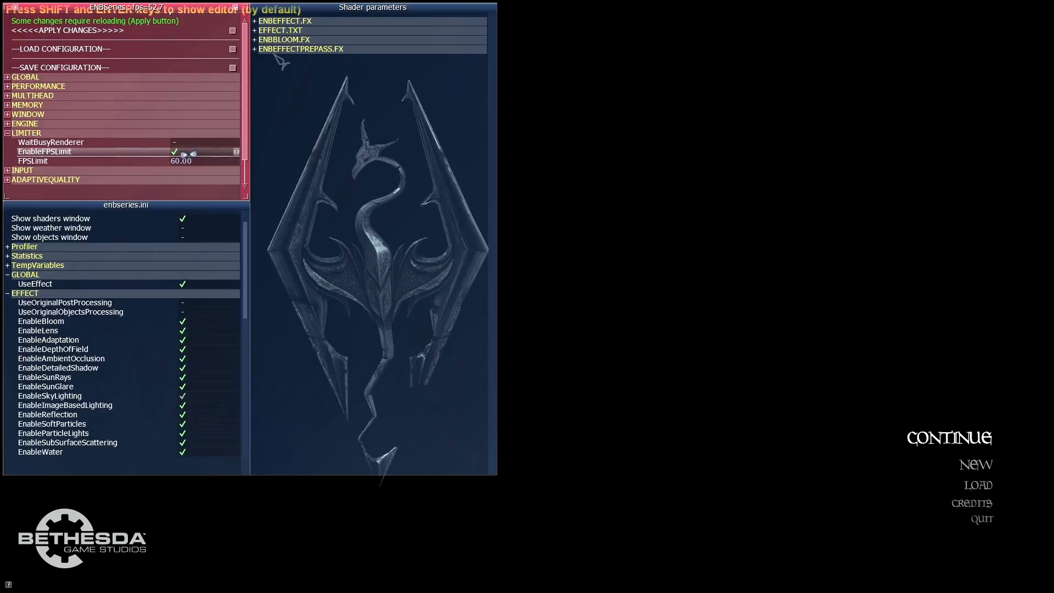
key("Tab")
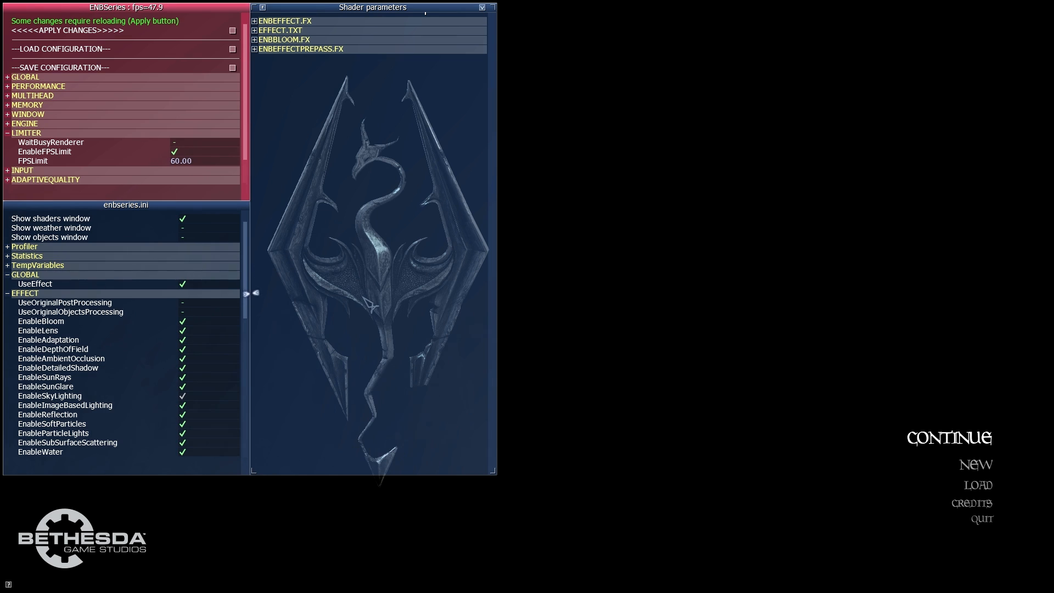
Review the enbseries.ini effect settings and the shader parameters in the ENB editor, and close the editor.
left_click_drag(244, 287, 260, 267)
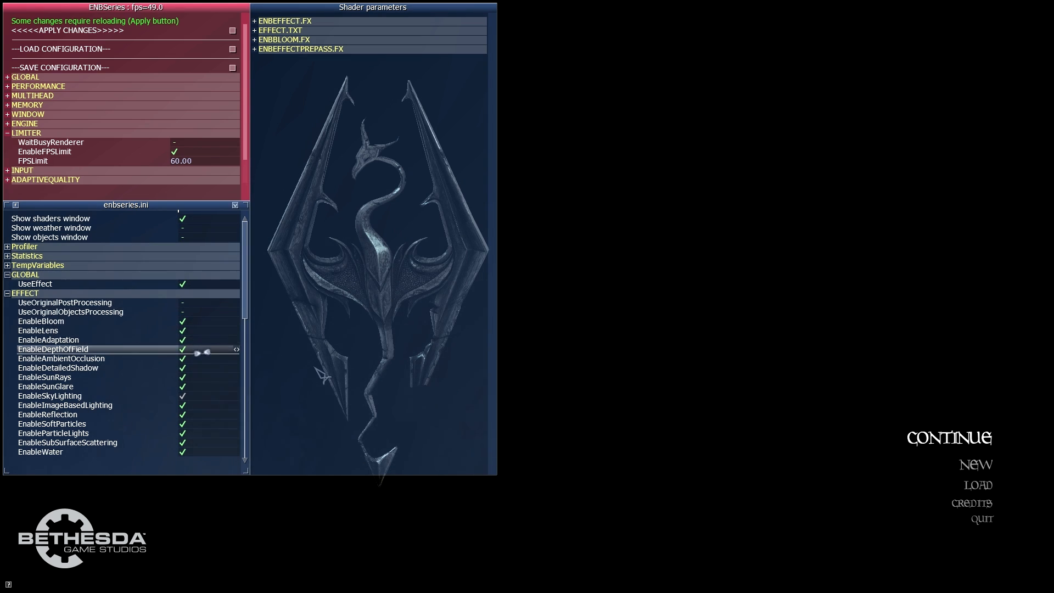
mouse_move(244, 260)
left_mouse_down()
mouse_move(252, 407)
mouse_move(251, 261)
left_mouse_up()
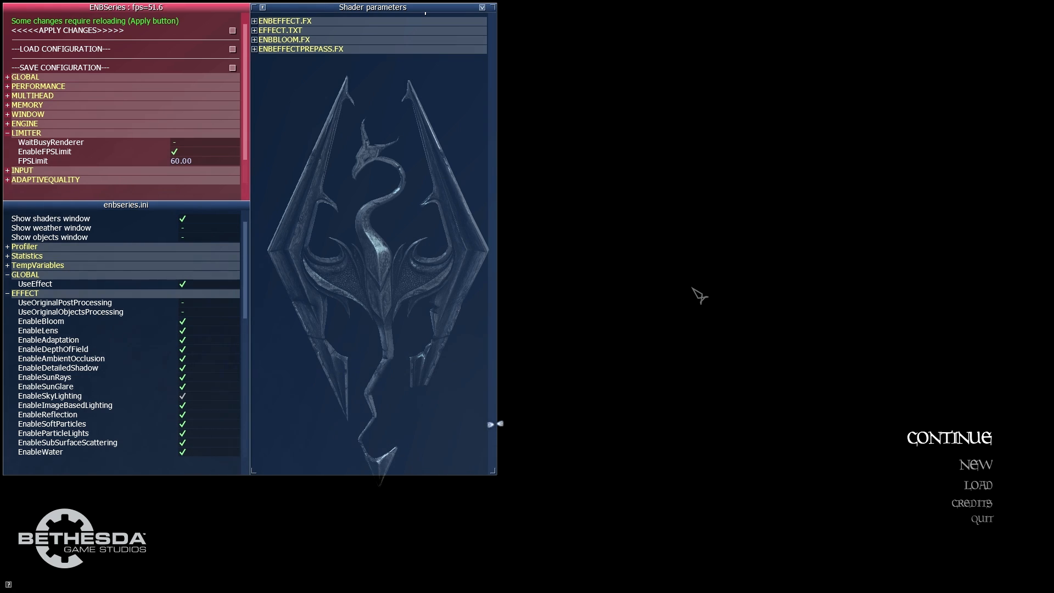
key("shift+Return")
key("Tab")
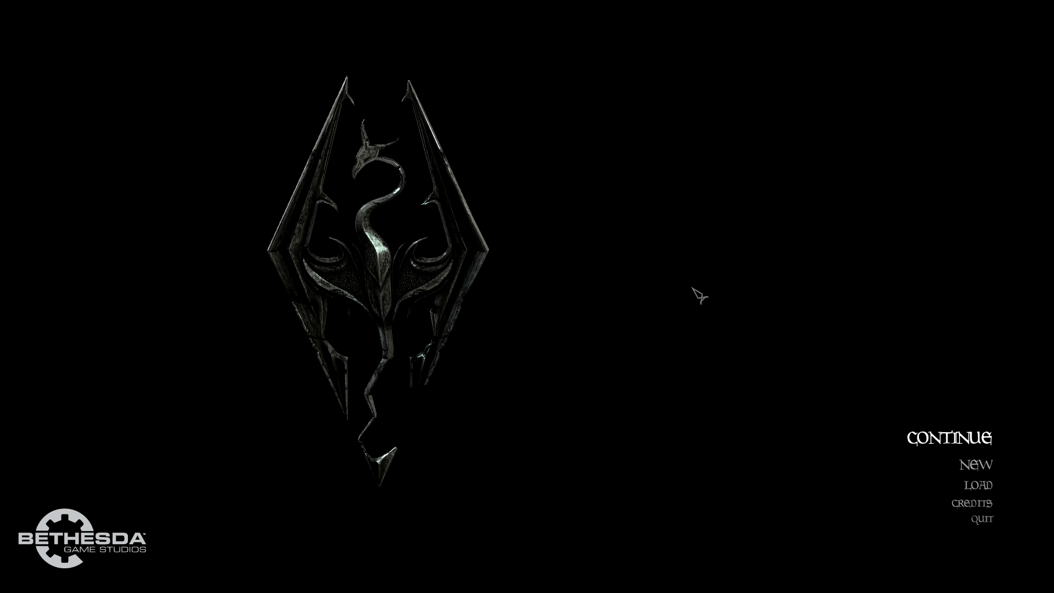
Show the ENB frame rate counter and load the most recent Skyrim autosave.
key("KP_Multiply")
left_click(989, 486)
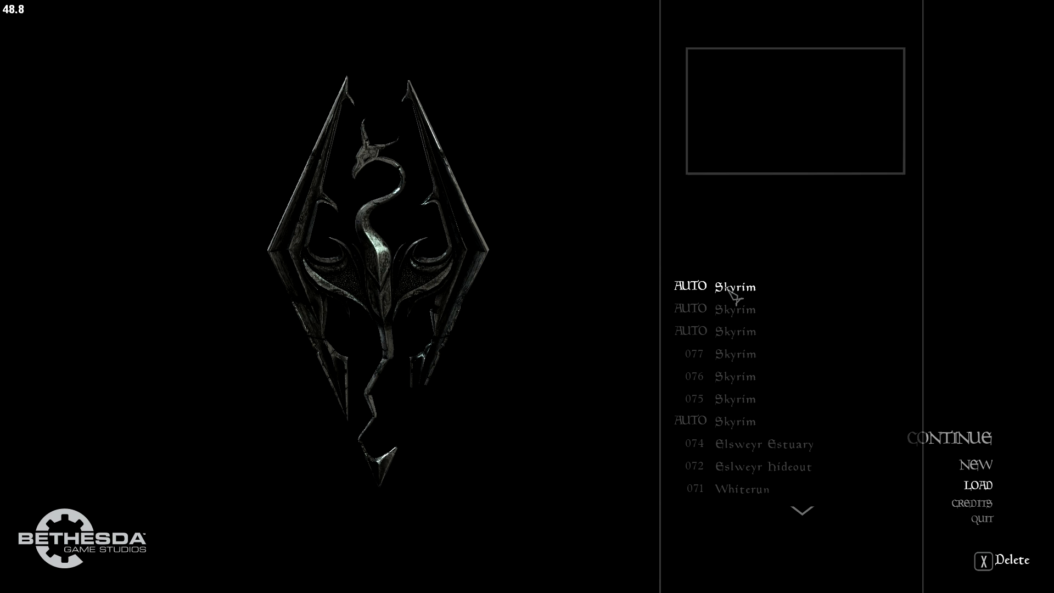
mouse_move(732, 295)
mouse_move(734, 314)
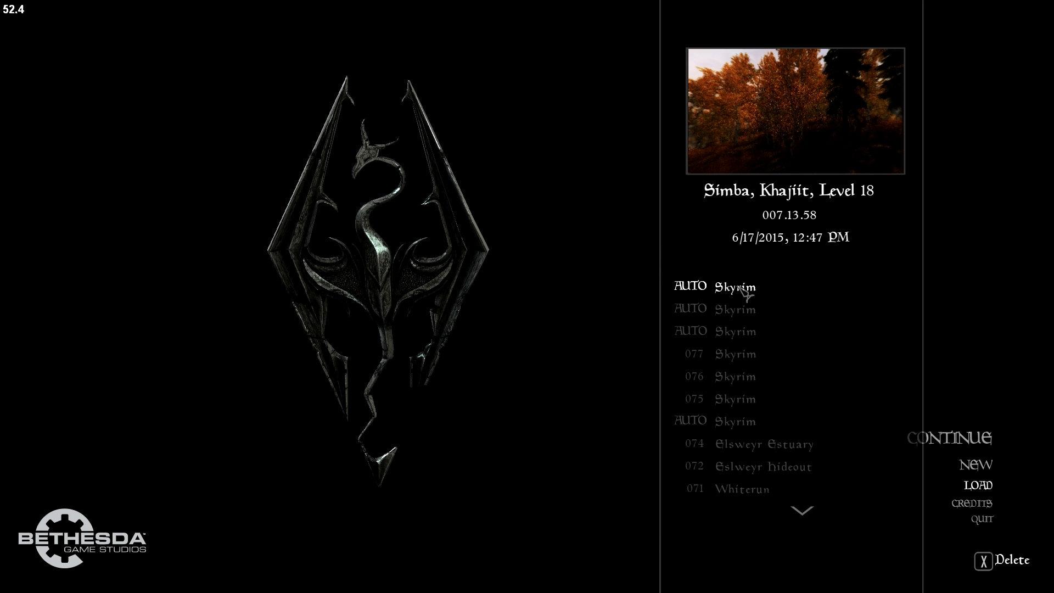
left_click(745, 290)
left_click(772, 559)
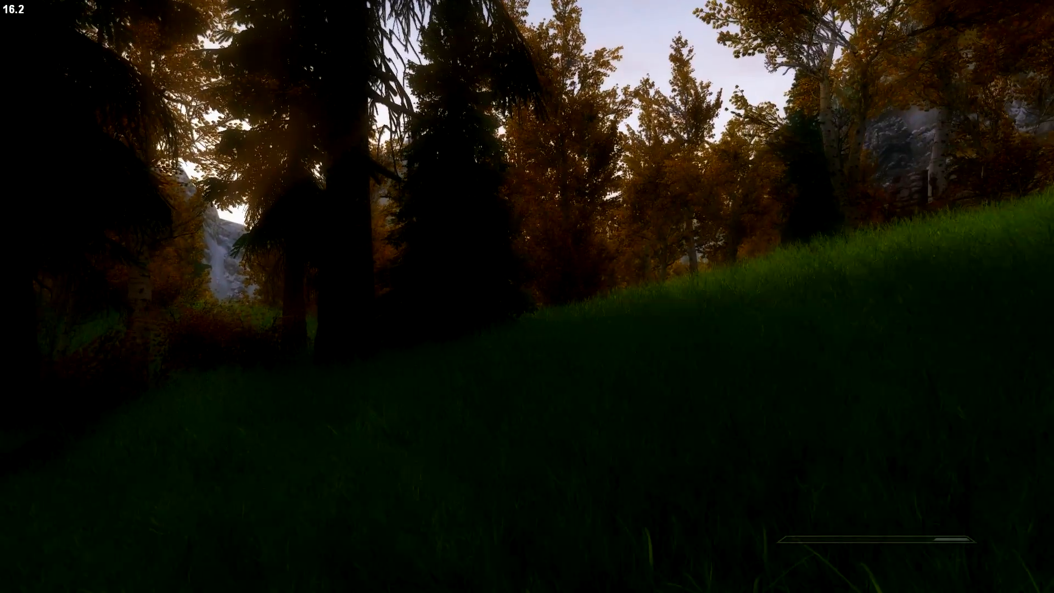
key("grave")
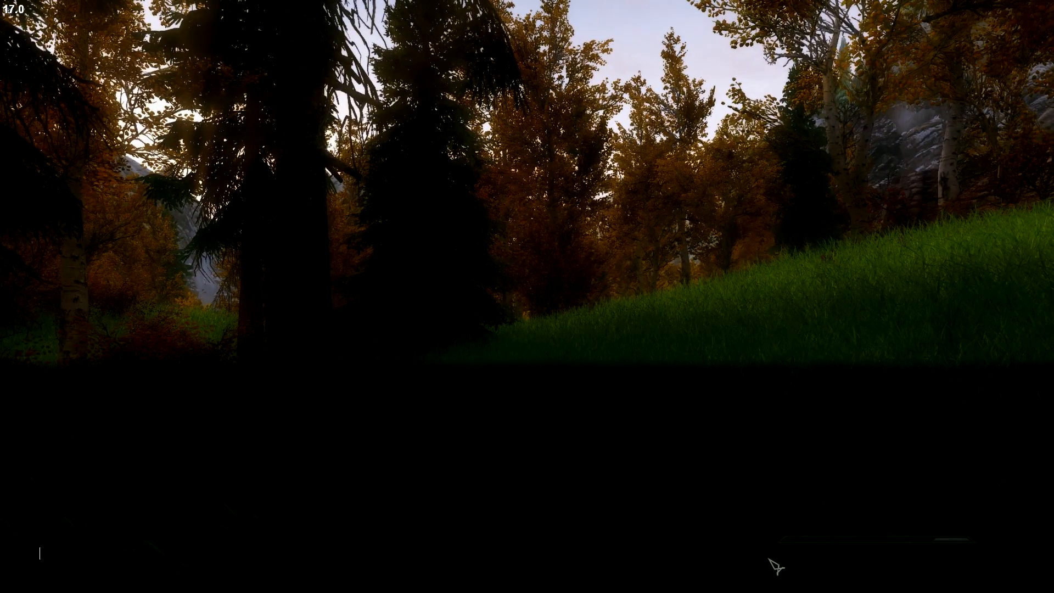
key("Return")
key("grave")
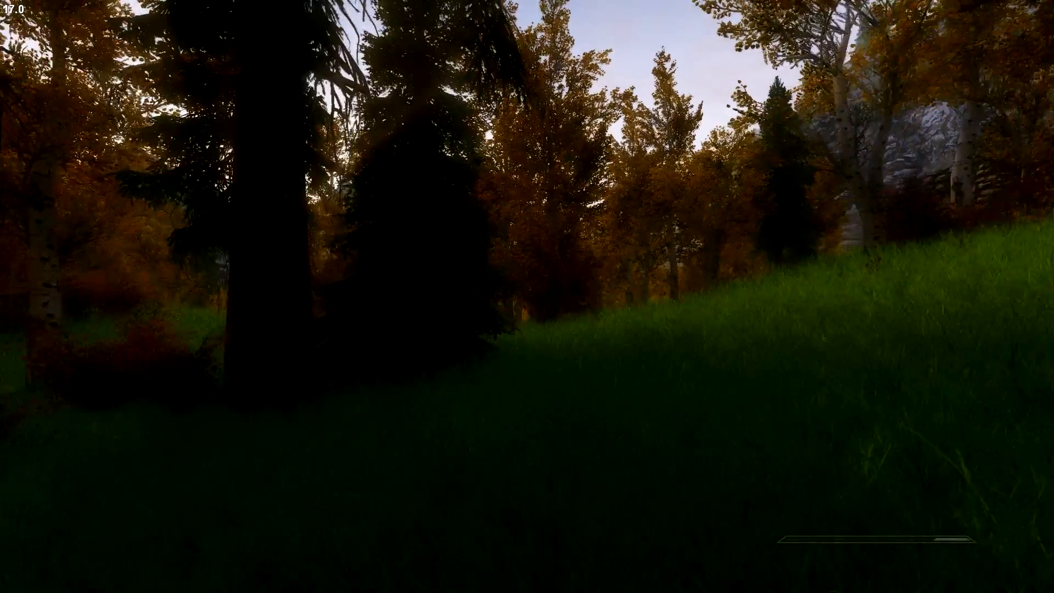
Walk forward through the autumn forest and switch the ENB effects off to compare the scene without them.
key("w")
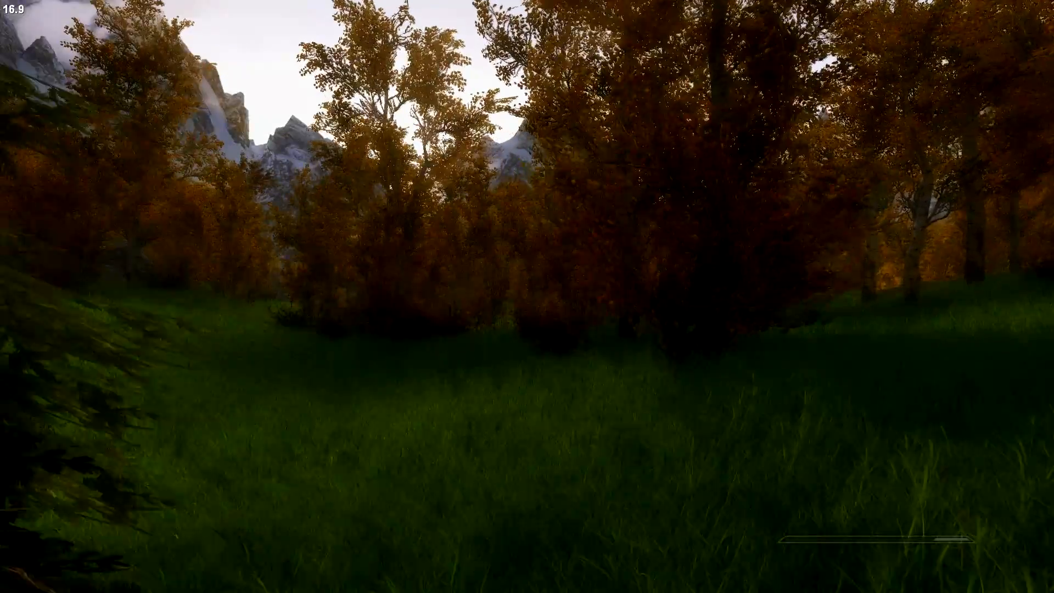
key("shift+F12")
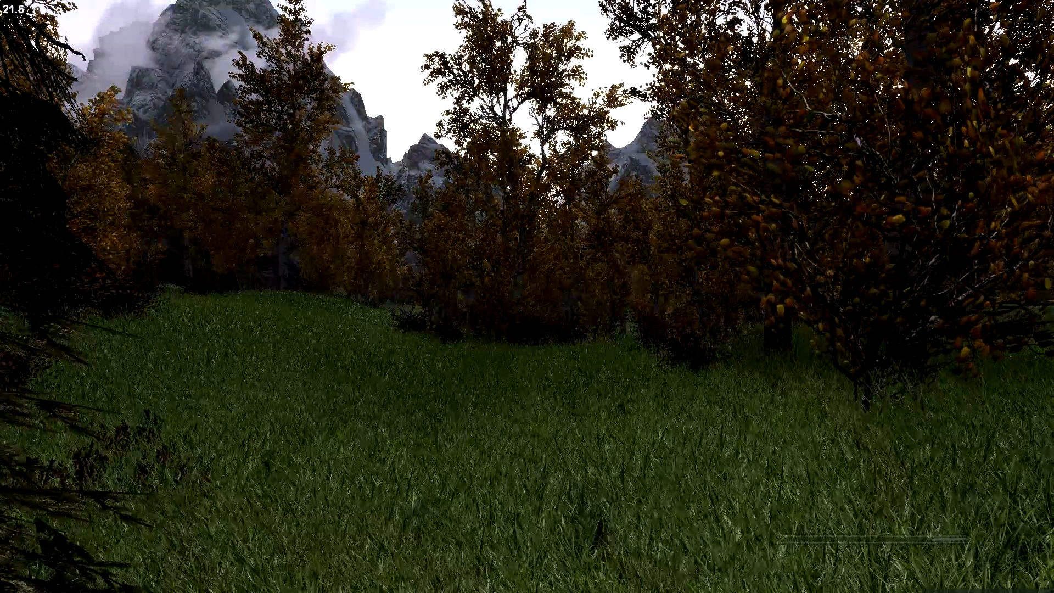